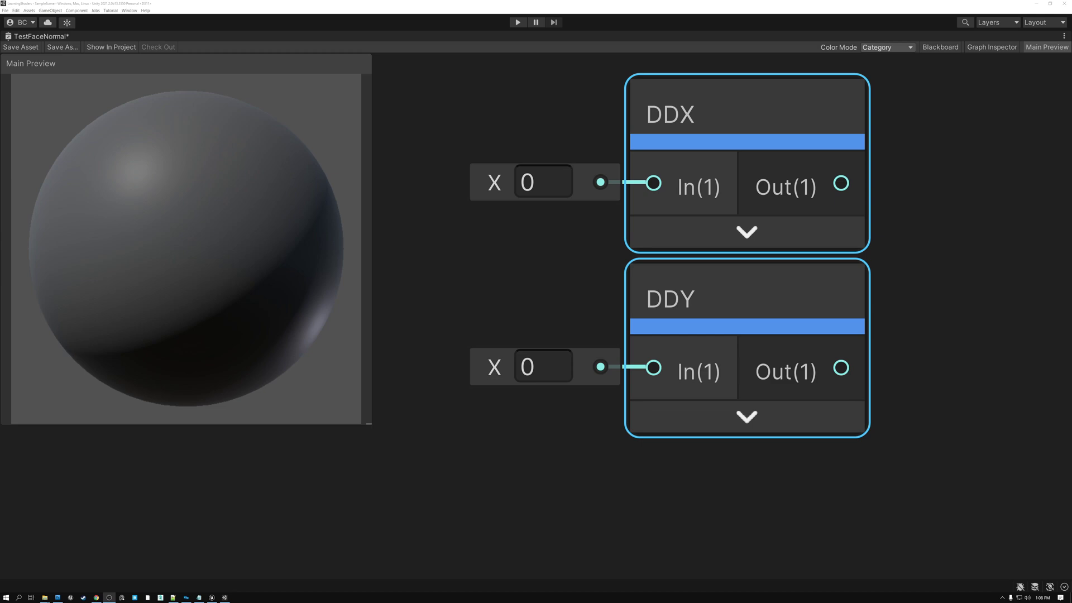
Select the DDX and DDY nodes individually and together to inspect them
{"action": "left_click", "coordinate": [603, 237]}
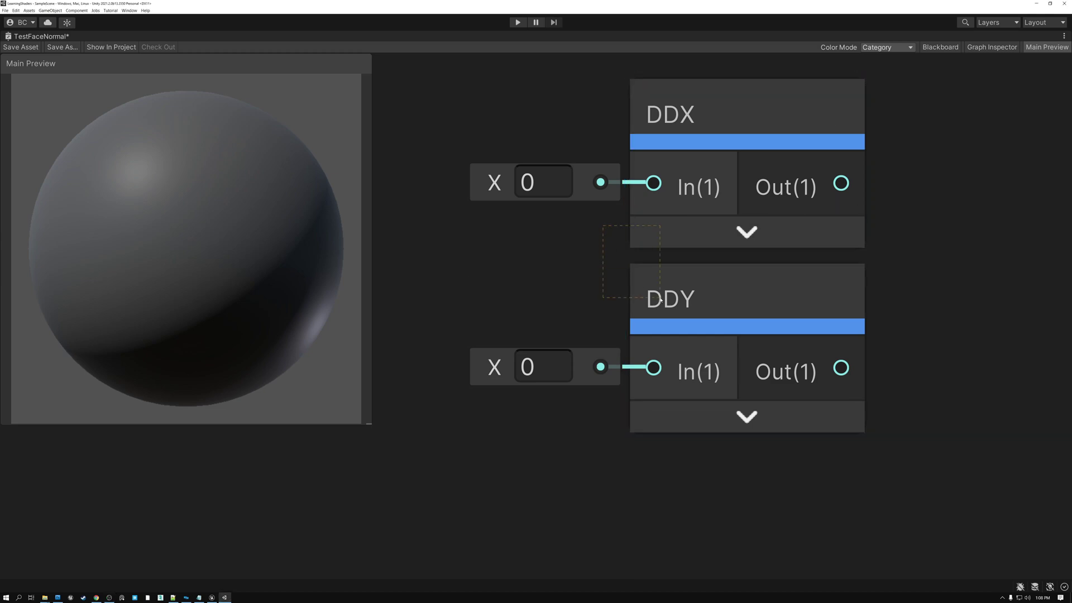
{"action": "key", "text": "ctrl+a"}
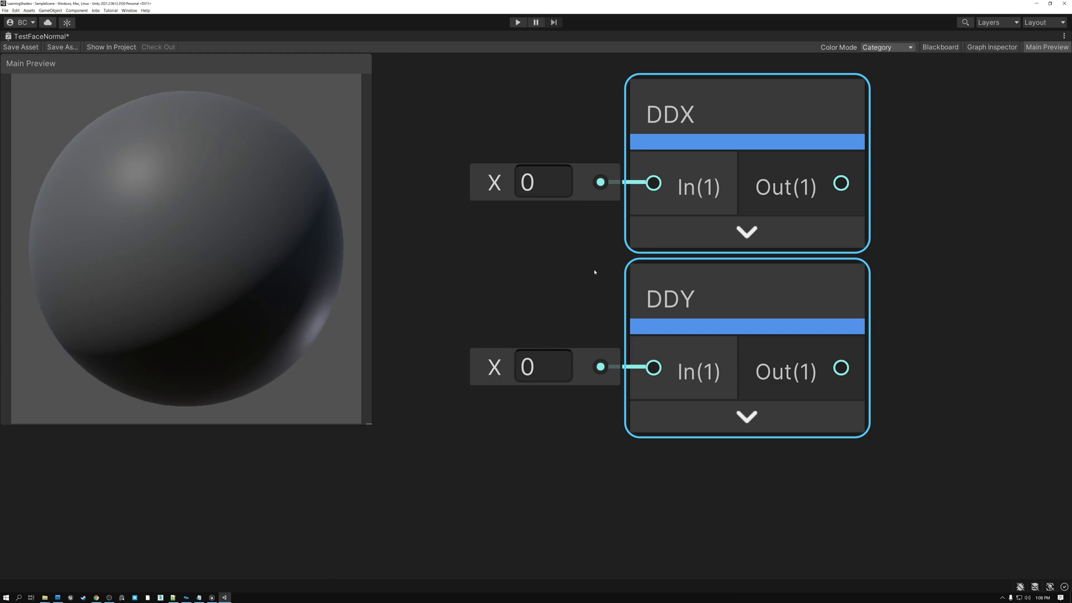
{"action": "left_click", "coordinate": [605, 246]}
{"action": "left_click", "coordinate": [668, 231]}
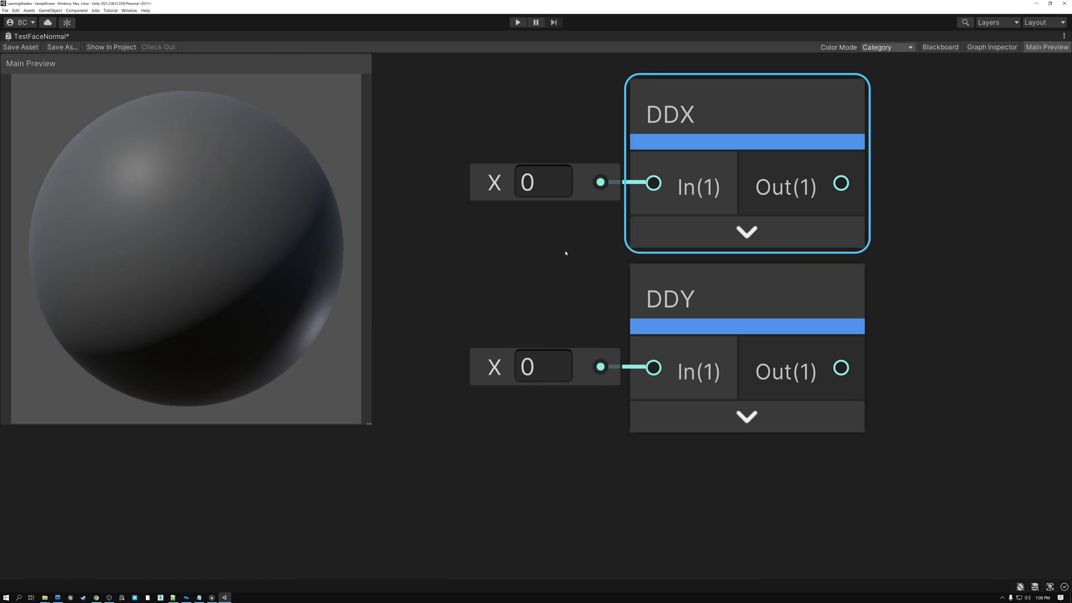
{"action": "left_click", "coordinate": [574, 287]}
{"action": "left_click", "coordinate": [642, 296]}
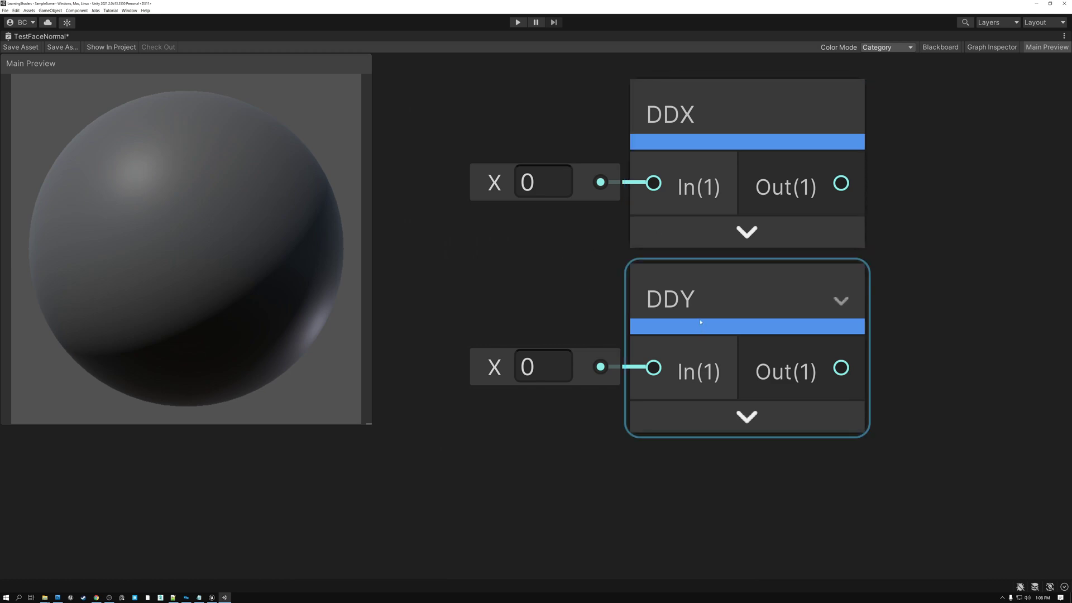
{"action": "left_click", "coordinate": [547, 290]}
{"action": "left_click_drag", "start_coordinate": [694, 316], "coordinate": [694, 316]}
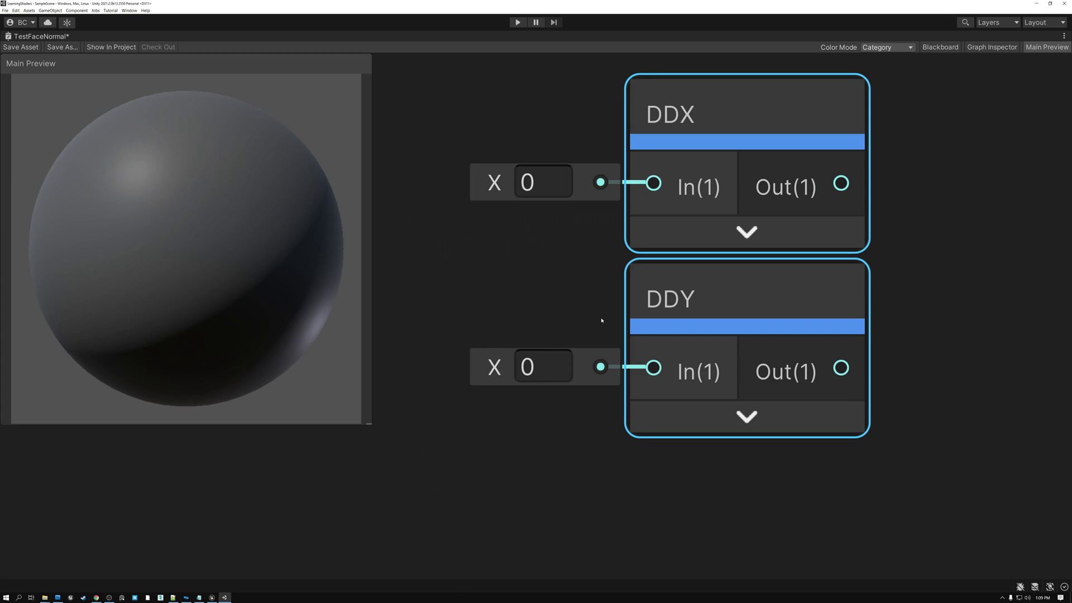
{"action": "left_click", "coordinate": [574, 247]}
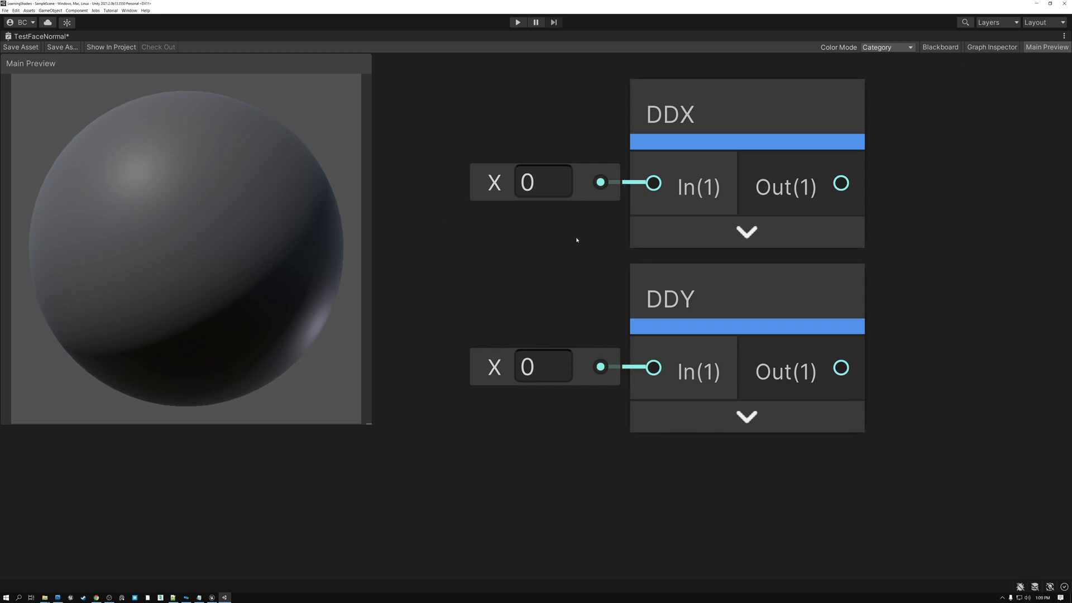
{"action": "left_click_drag", "start_coordinate": [740, 316], "coordinate": [739, 316]}
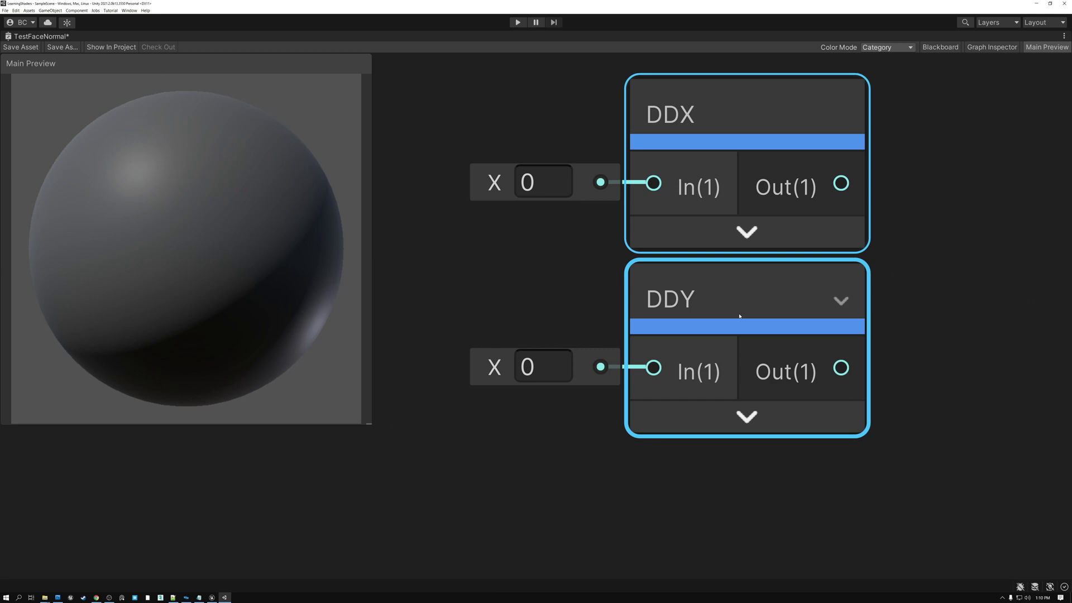
Reselect the DDX and DDY nodes, as a pair and alone, to examine them again
{"action": "left_click", "coordinate": [586, 271]}
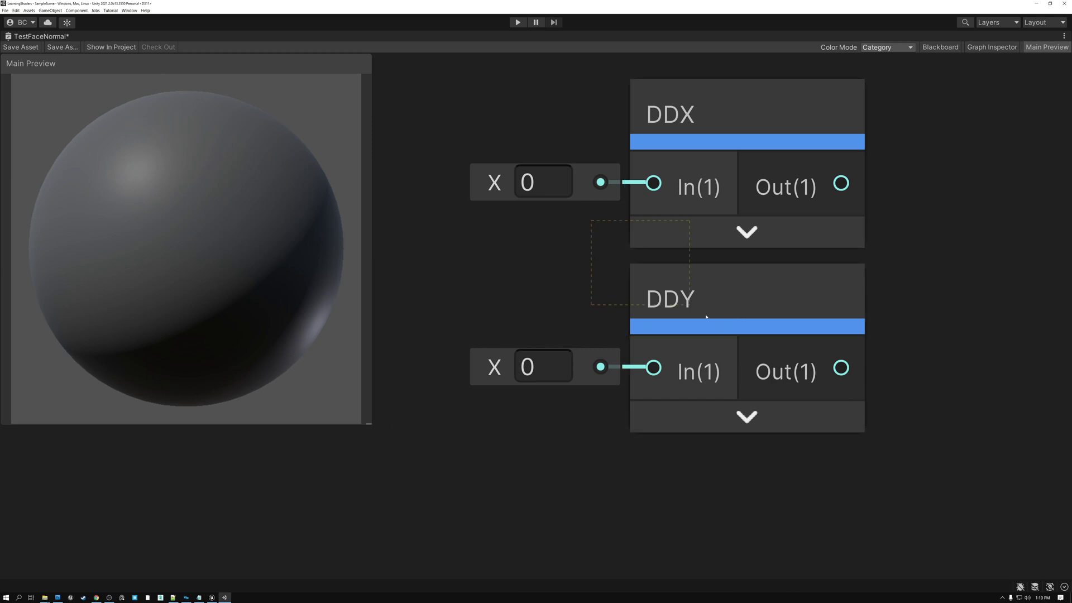
{"action": "left_click_drag", "start_coordinate": [706, 317], "coordinate": [706, 318]}
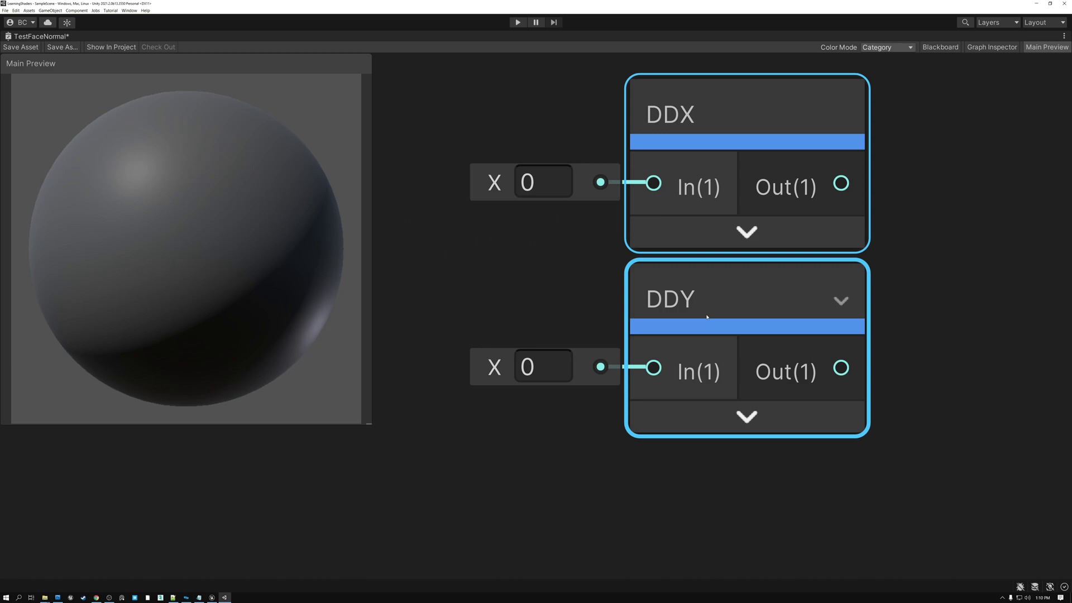
{"action": "left_click", "coordinate": [524, 258]}
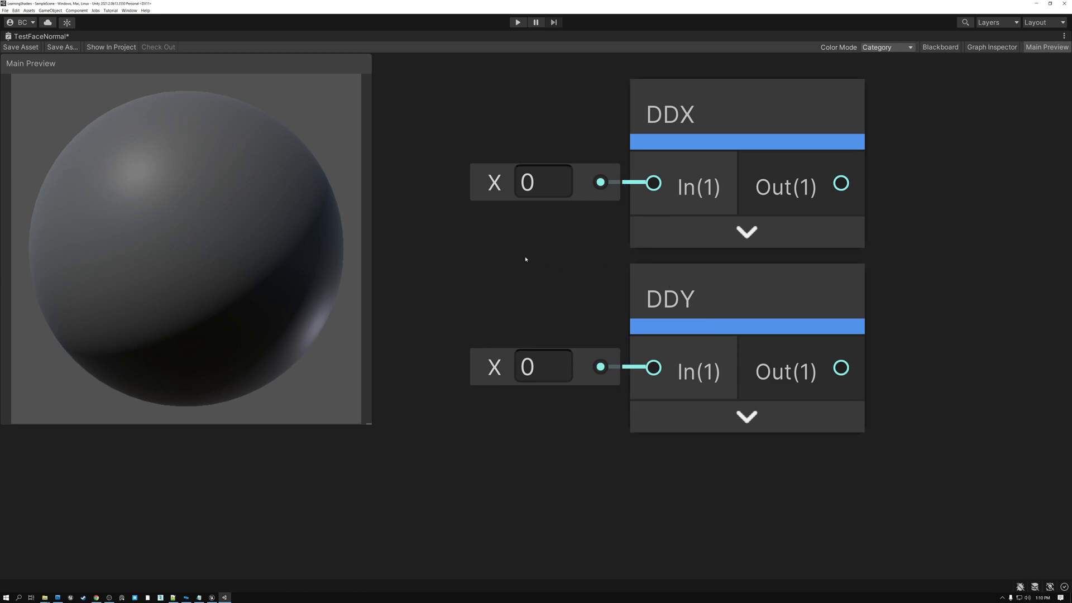
{"action": "left_click", "coordinate": [676, 226]}
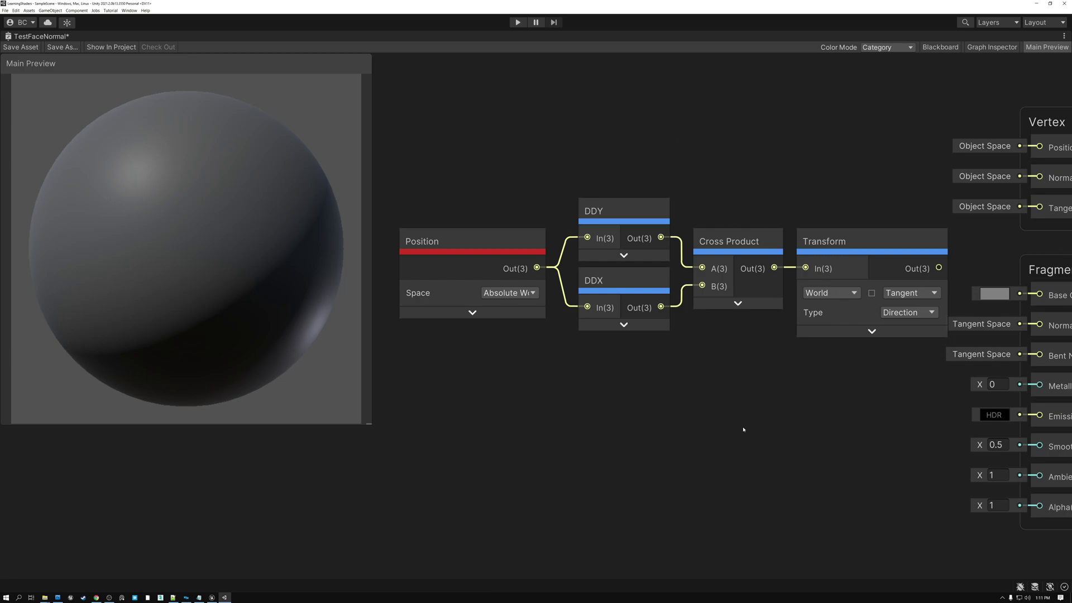
{"action": "left_click", "coordinate": [621, 217]}
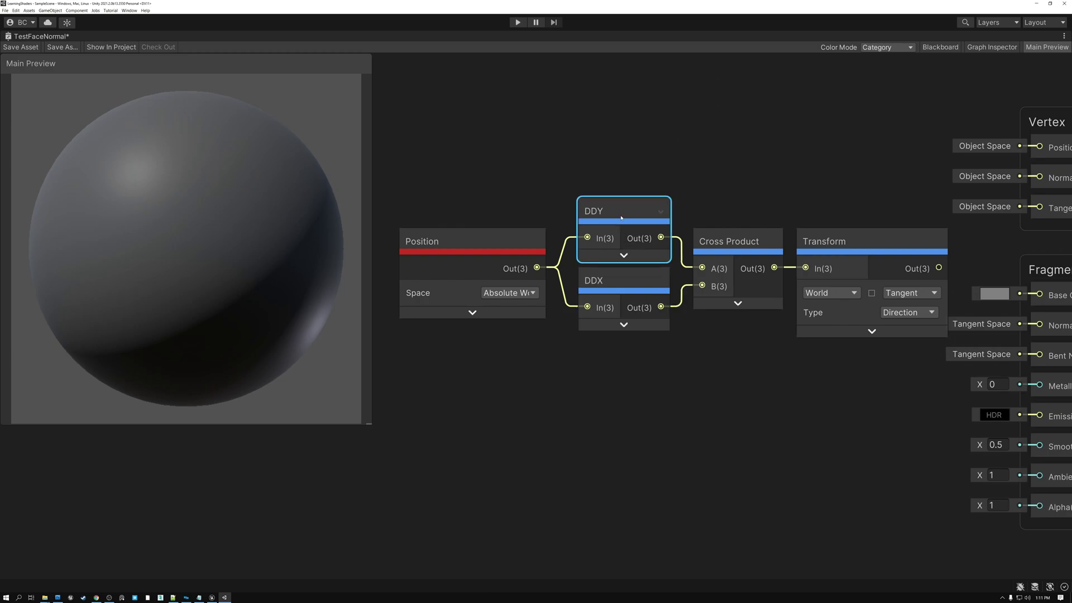
{"action": "left_click", "coordinate": [622, 369]}
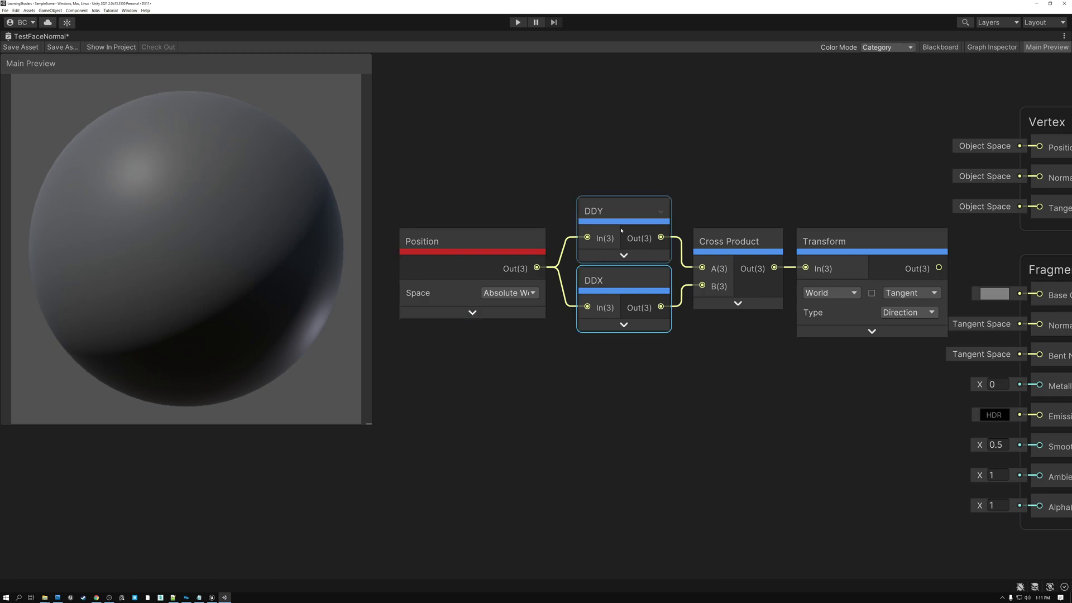
{"action": "left_click", "coordinate": [619, 210]}
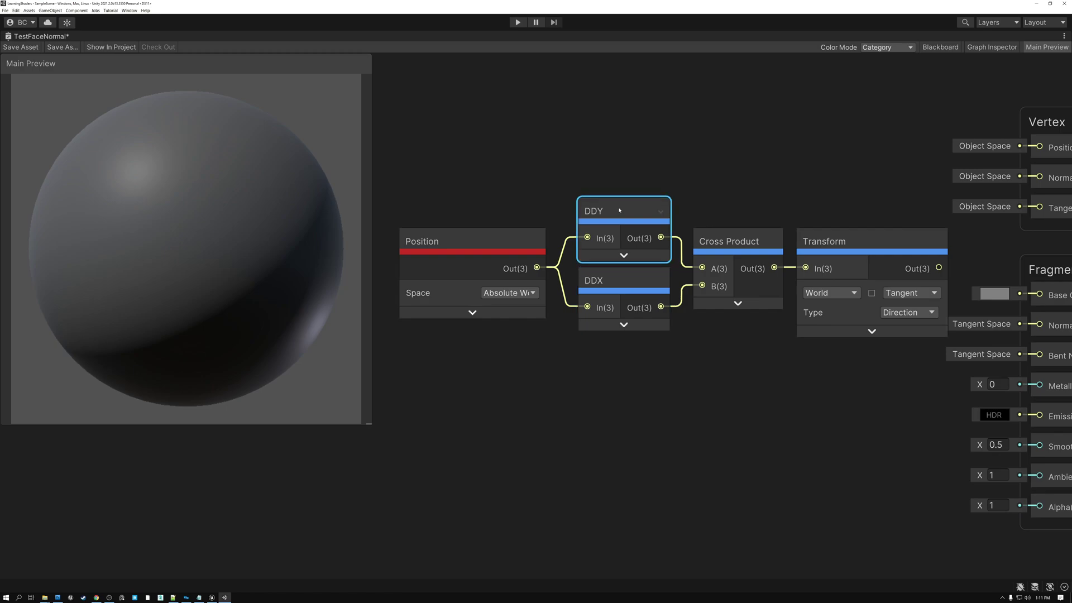
{"action": "left_click", "coordinate": [603, 405]}
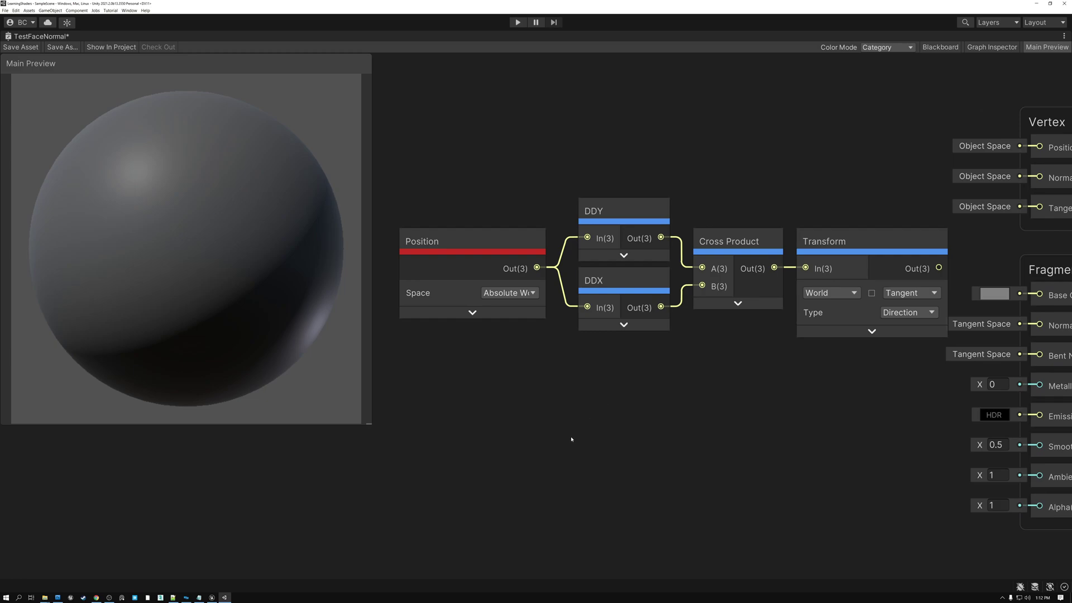
Select the Position, DDX, DDY and Cross Product nodes in turn
{"action": "left_click", "coordinate": [480, 240]}
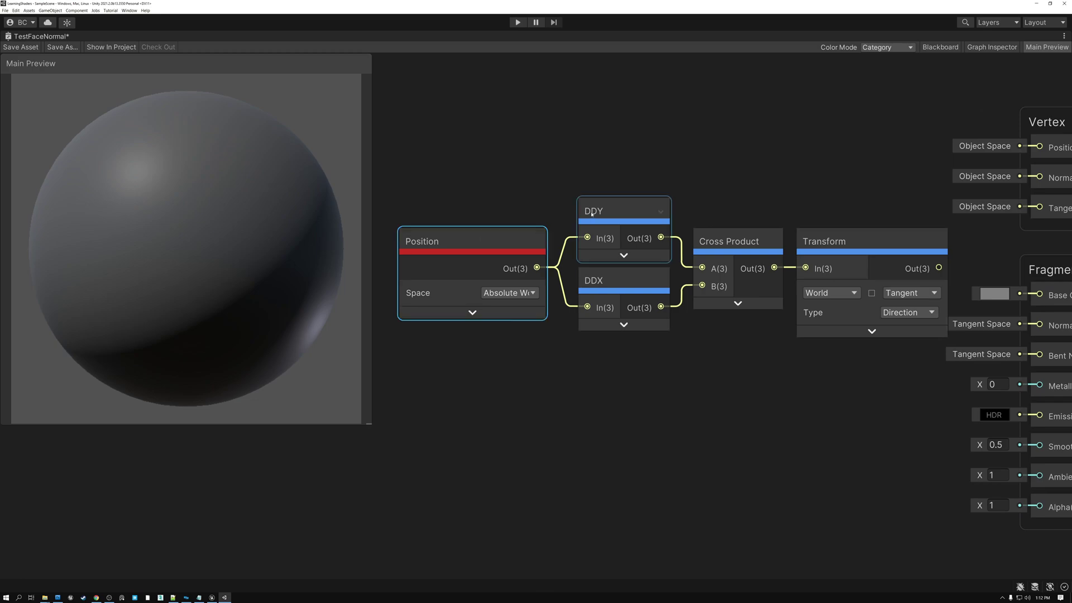
{"action": "left_click", "coordinate": [614, 280]}
{"action": "left_click", "coordinate": [603, 219], "text": "shift"}
{"action": "left_click", "coordinate": [618, 220]}
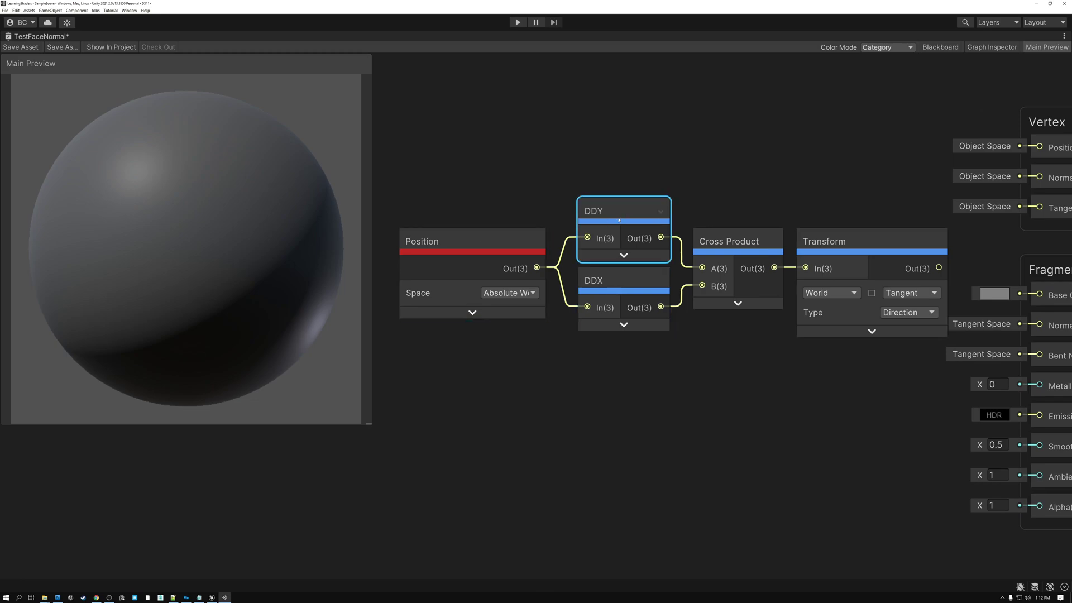
{"action": "left_click", "coordinate": [617, 287]}
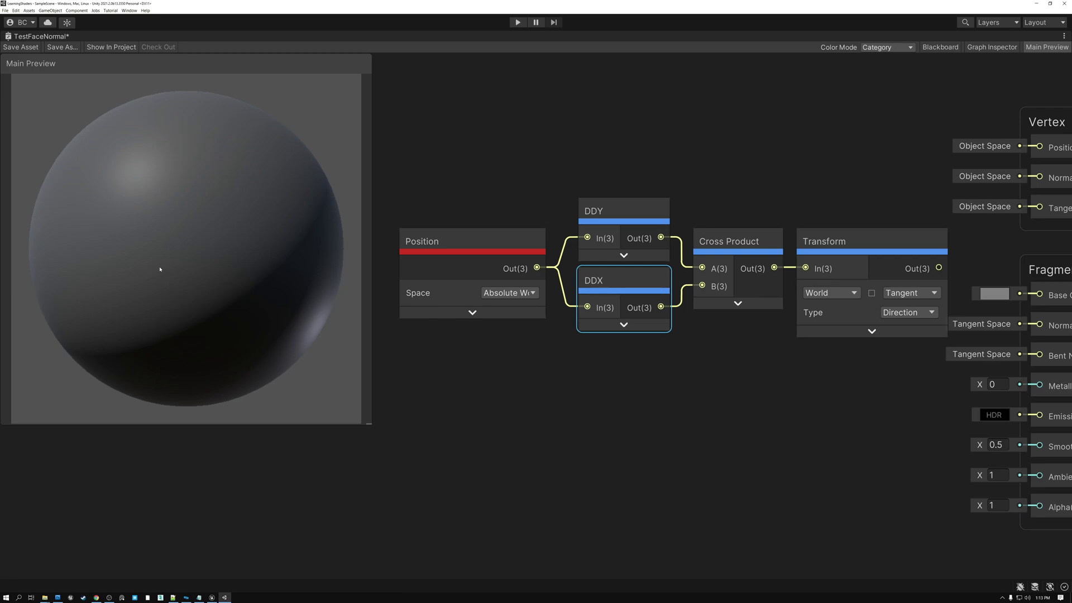
{"action": "left_click", "coordinate": [613, 211]}
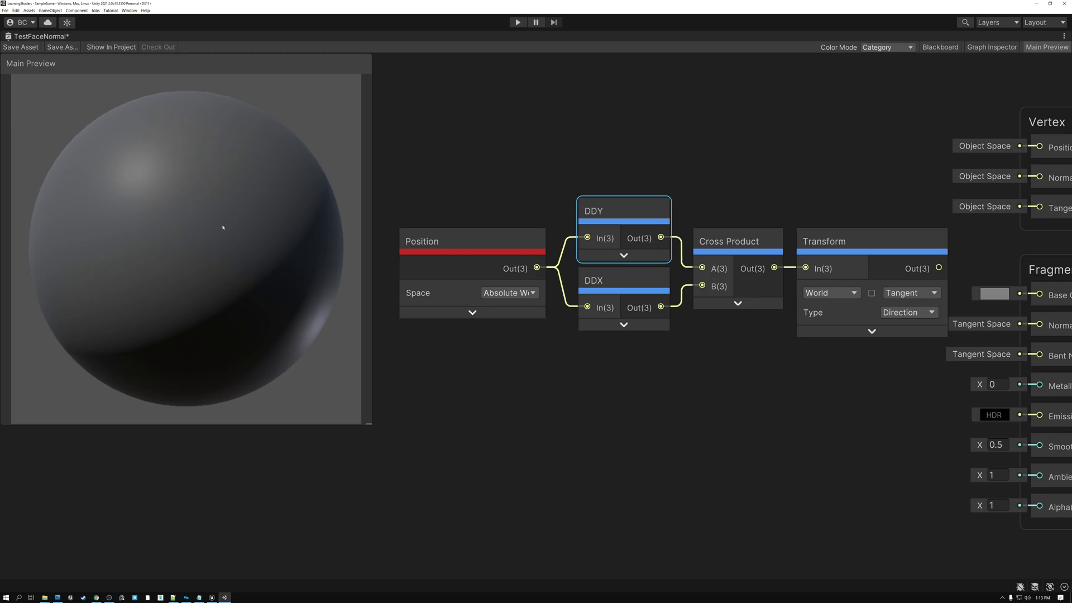
{"action": "left_click", "coordinate": [731, 245]}
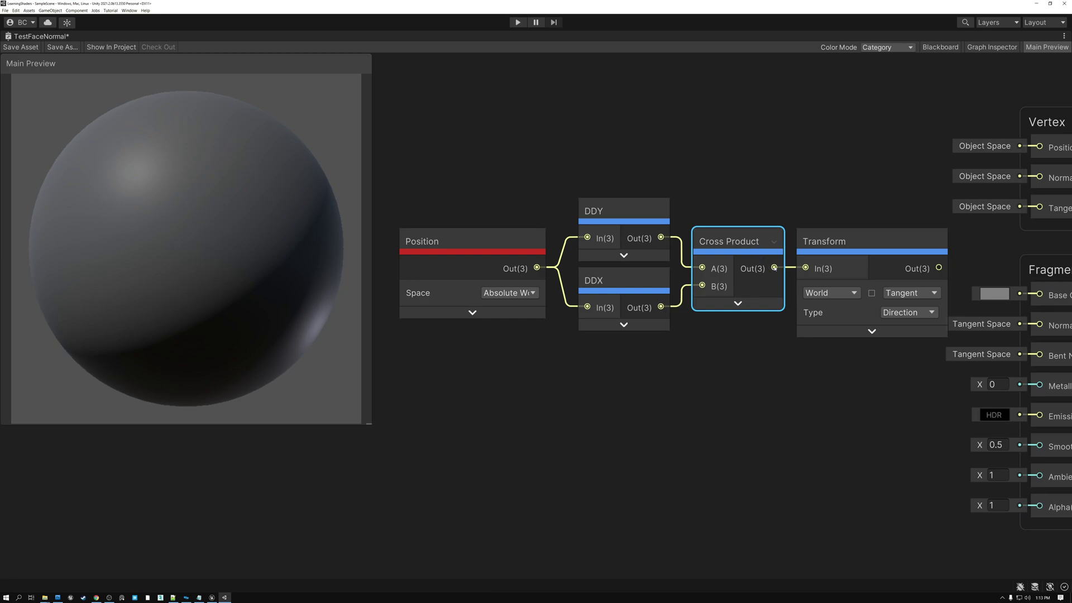
Toggle the Cross Product preview and pan over to the Vertex and Fragment output stack
{"action": "left_click", "coordinate": [736, 302]}
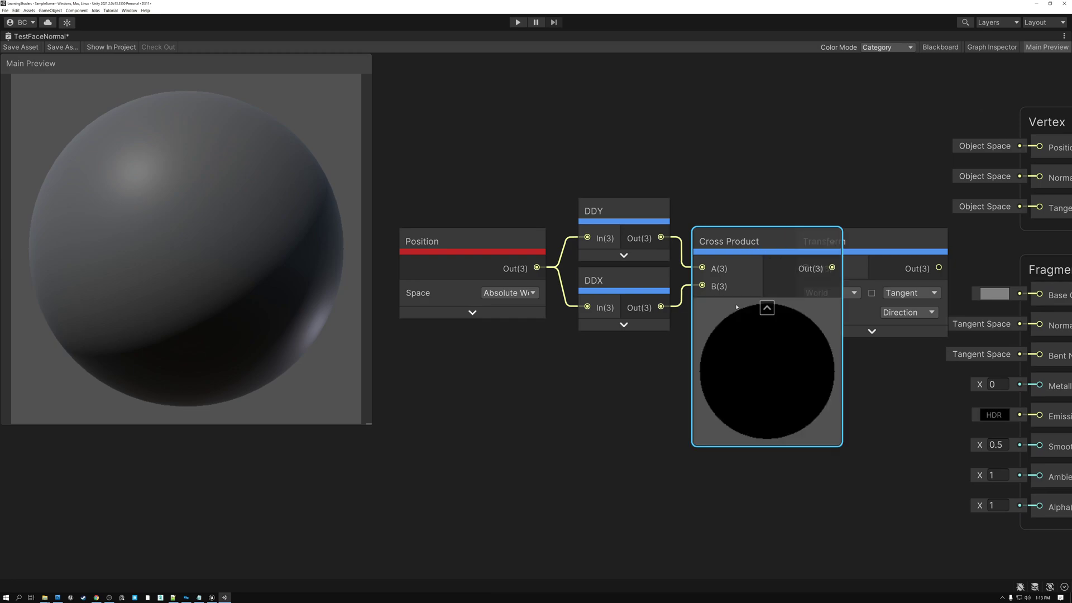
{"action": "left_click", "coordinate": [762, 307]}
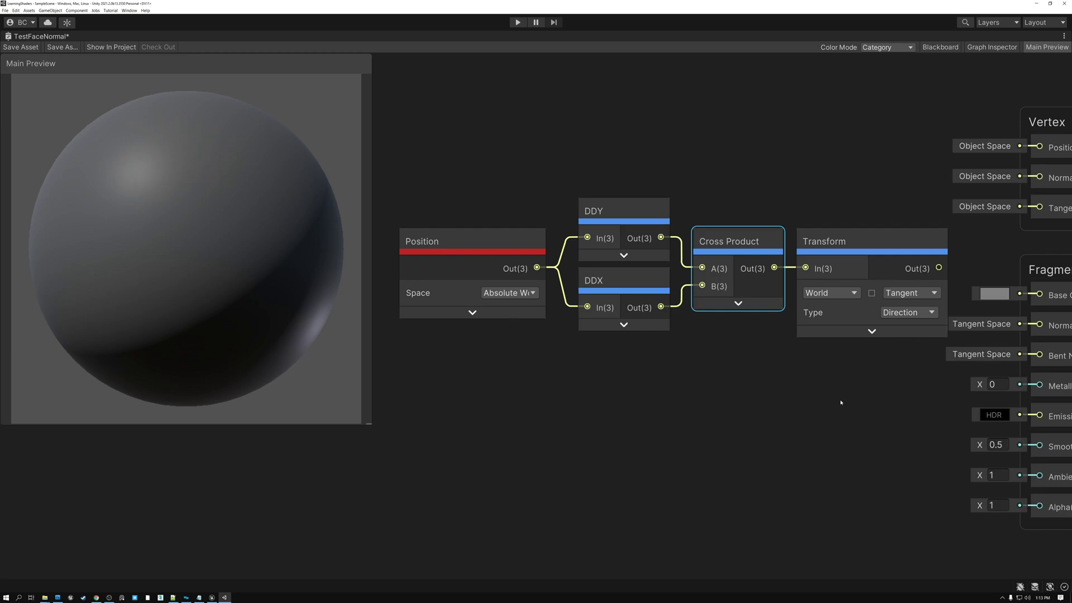
{"action": "middle_click_drag", "start_coordinate": [832, 400], "coordinate": [727, 393]}
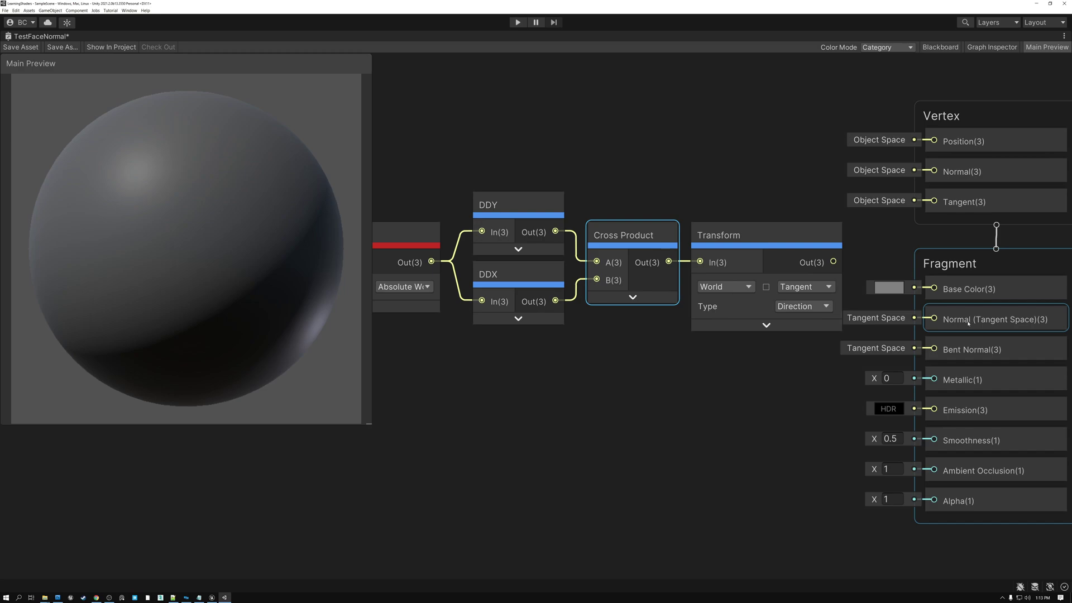
Check the Transform node's source space dropdown, keeping it on World
{"action": "left_click", "coordinate": [740, 236]}
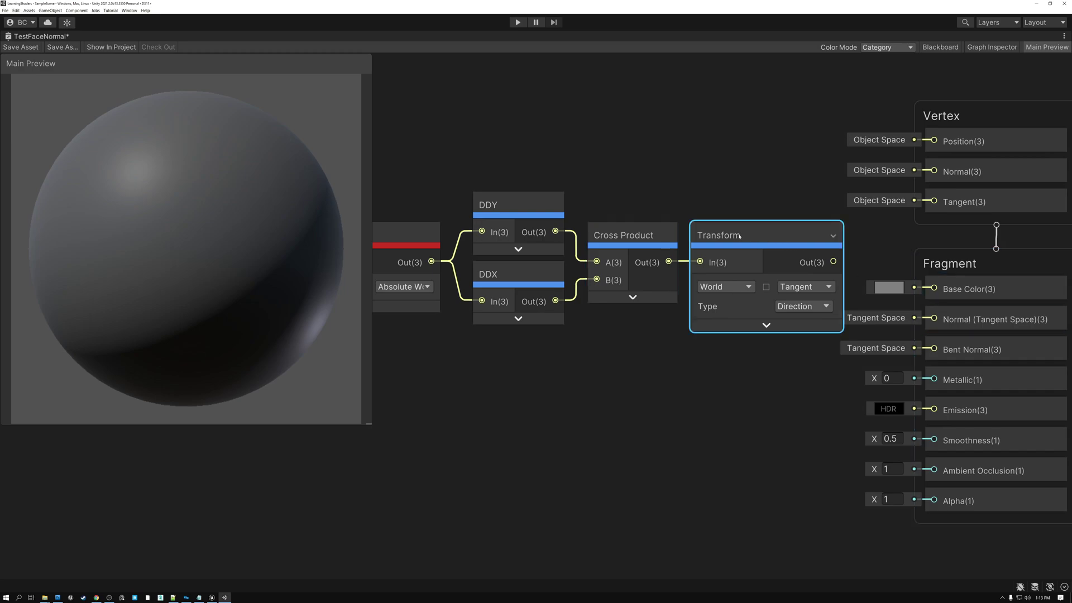
{"action": "key", "text": "ctrl+z"}
{"action": "key", "text": "ctrl+z"}
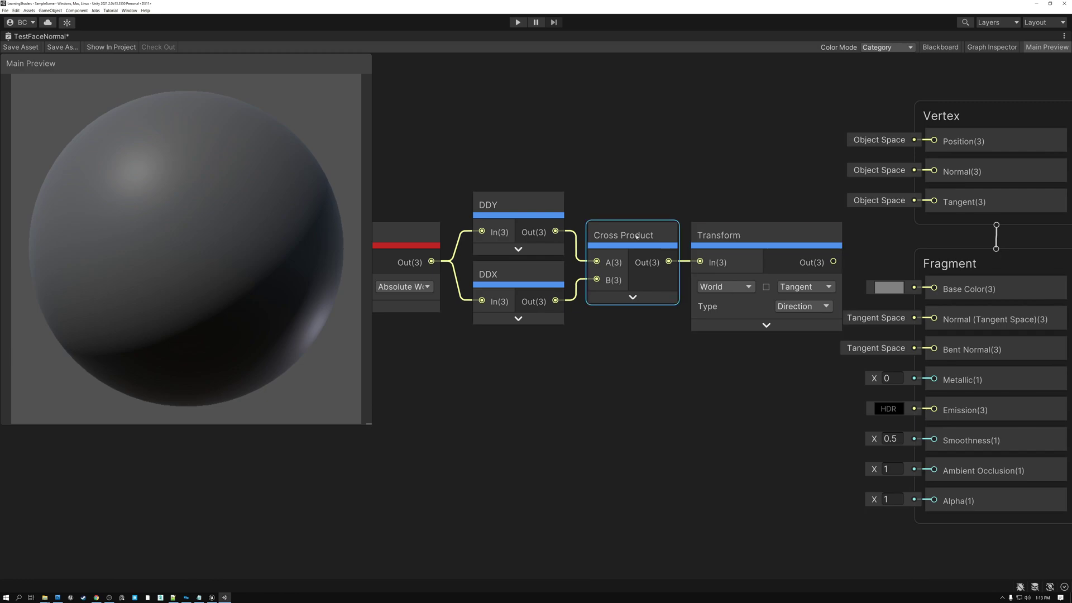
{"action": "left_click", "coordinate": [735, 235]}
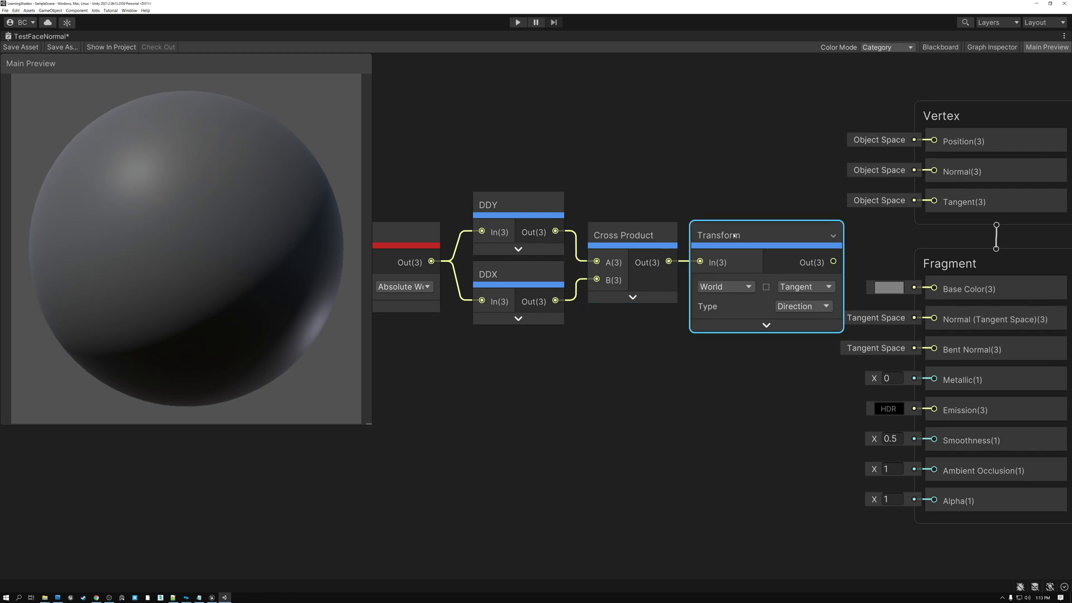
{"action": "left_click", "coordinate": [726, 287]}
{"action": "left_click", "coordinate": [670, 338]}
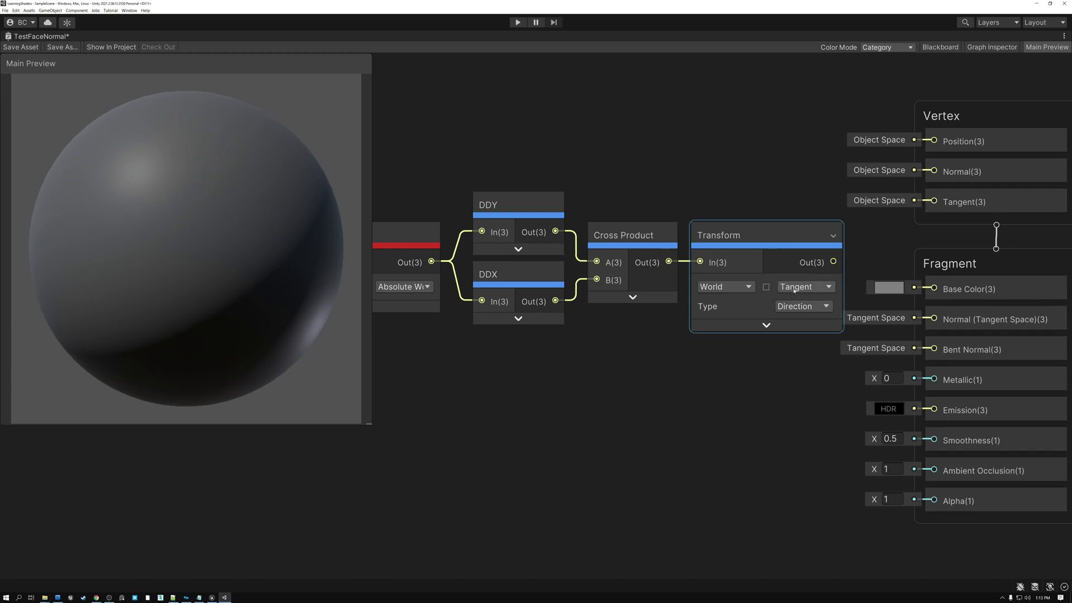
Connect the Transform output to Normal (Tangent Space) and orbit the faceted preview sphere
{"action": "left_click_drag", "start_coordinate": [833, 262], "coordinate": [934, 320]}
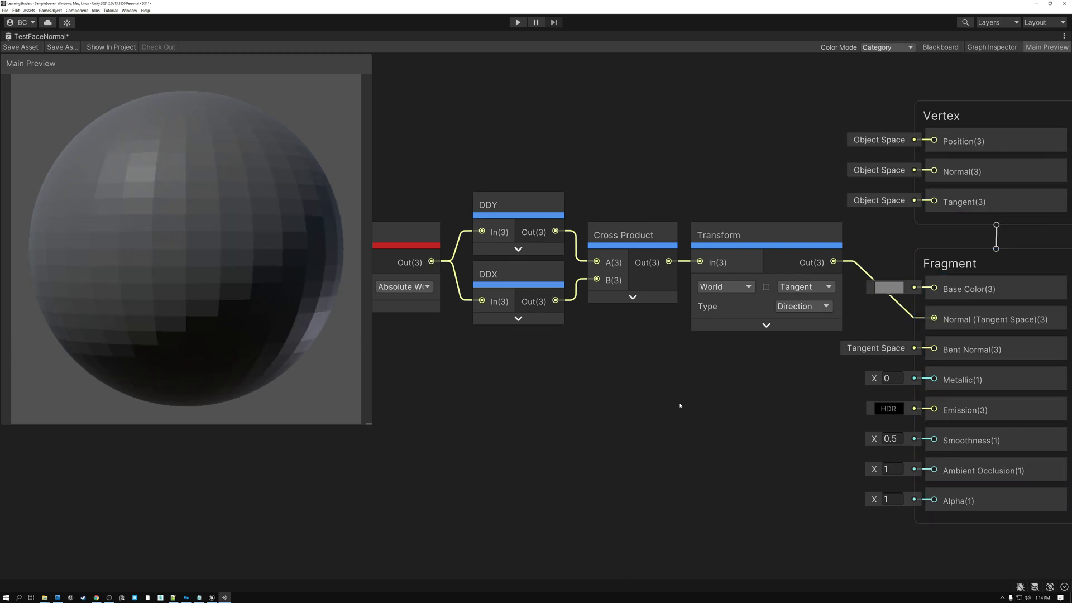
{"action": "middle_click_drag", "start_coordinate": [680, 405], "coordinate": [749, 413]}
{"action": "mouse_move", "coordinate": [256, 238]}
{"action": "left_mouse_down"}
{"action": "mouse_move", "coordinate": [199, 223]}
{"action": "mouse_move", "coordinate": [210, 277]}
{"action": "mouse_move", "coordinate": [233, 246]}
{"action": "mouse_move", "coordinate": [173, 173]}
{"action": "mouse_move", "coordinate": [155, 232]}
{"action": "mouse_move", "coordinate": [113, 235]}
{"action": "left_mouse_up"}
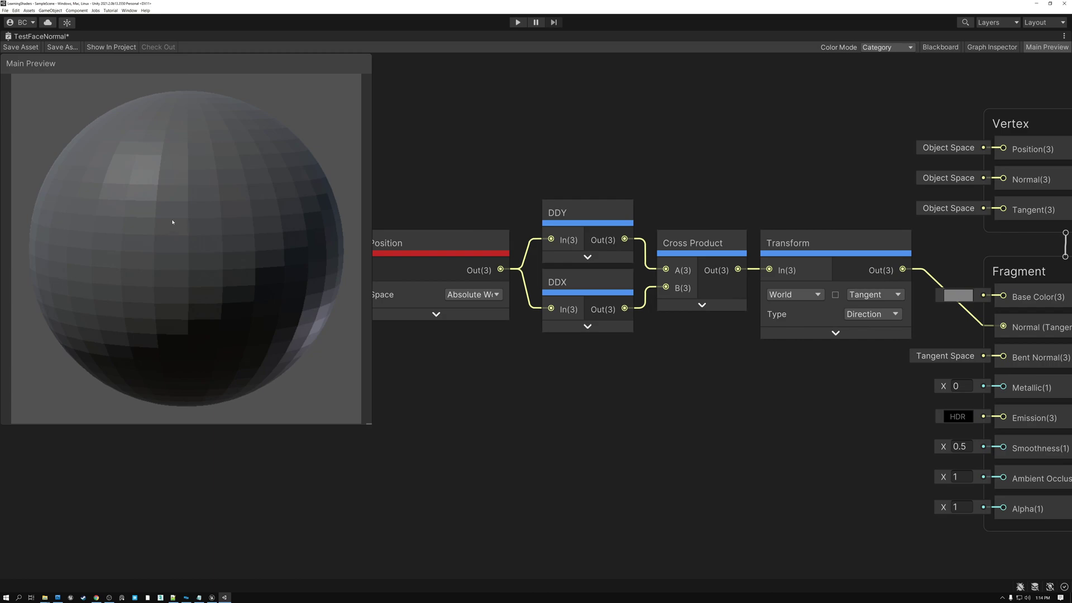
{"action": "left_click_drag", "start_coordinate": [184, 235], "coordinate": [240, 237]}
Select the DDX, DDY and Cross Product nodes in turn
{"action": "left_click", "coordinate": [581, 285]}
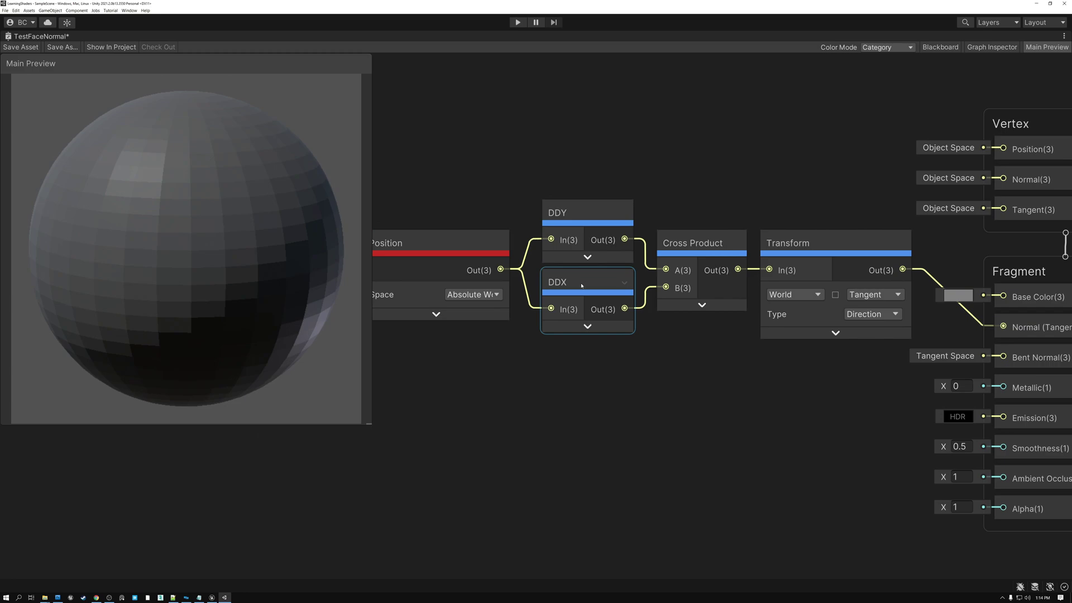
{"action": "left_click", "coordinate": [579, 209], "text": "shift"}
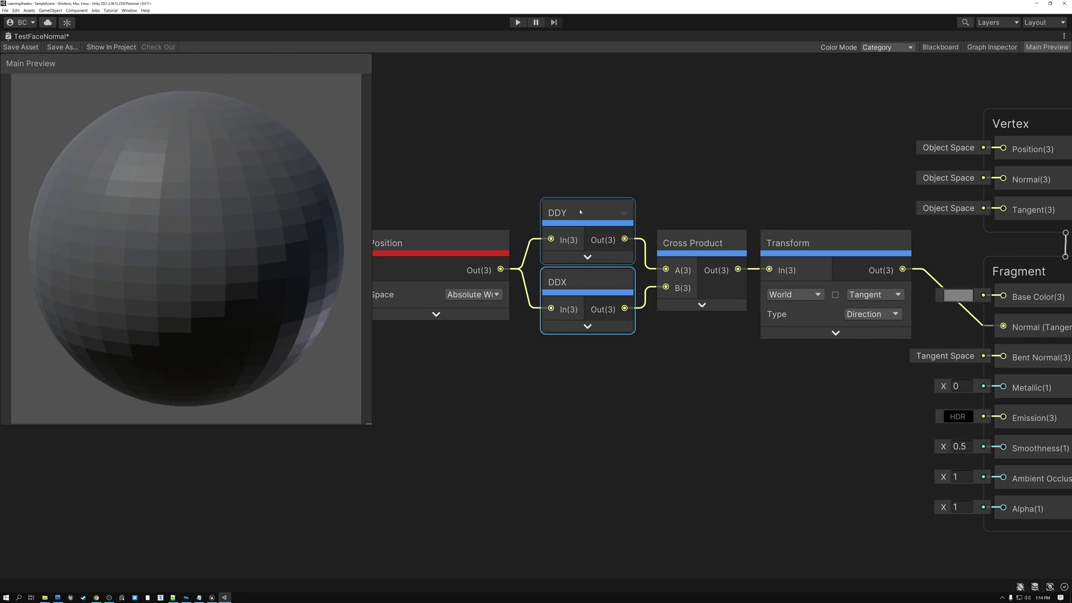
{"action": "left_click", "coordinate": [696, 241]}
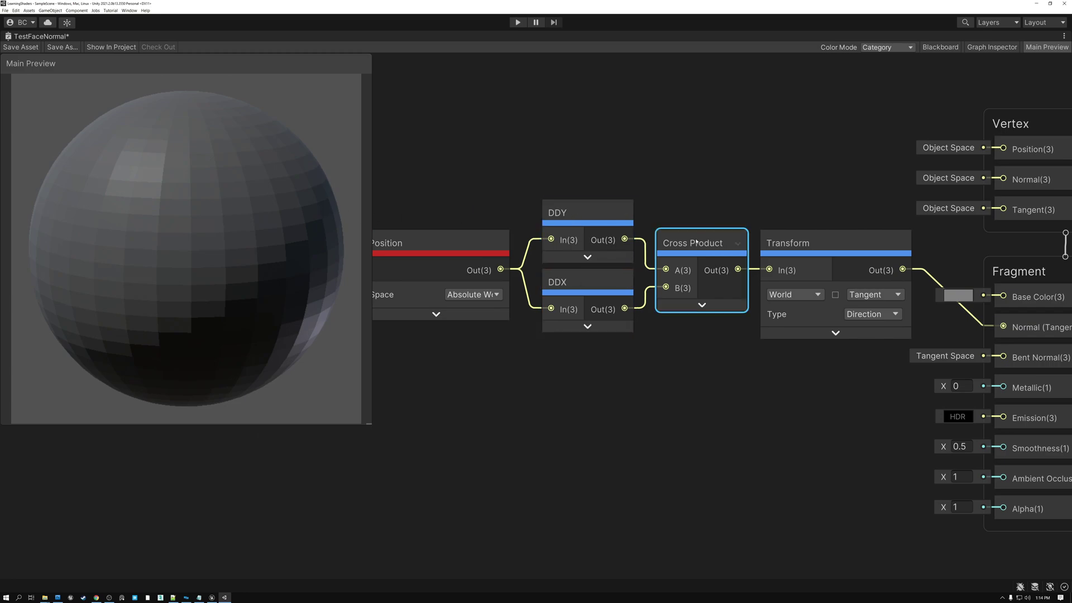
Rotate the preview sphere further, then switch to the Unreal TestFaceNormal material
{"action": "left_click_drag", "start_coordinate": [175, 227], "coordinate": [126, 213]}
{"action": "left_click_drag", "start_coordinate": [187, 254], "coordinate": [201, 238]}
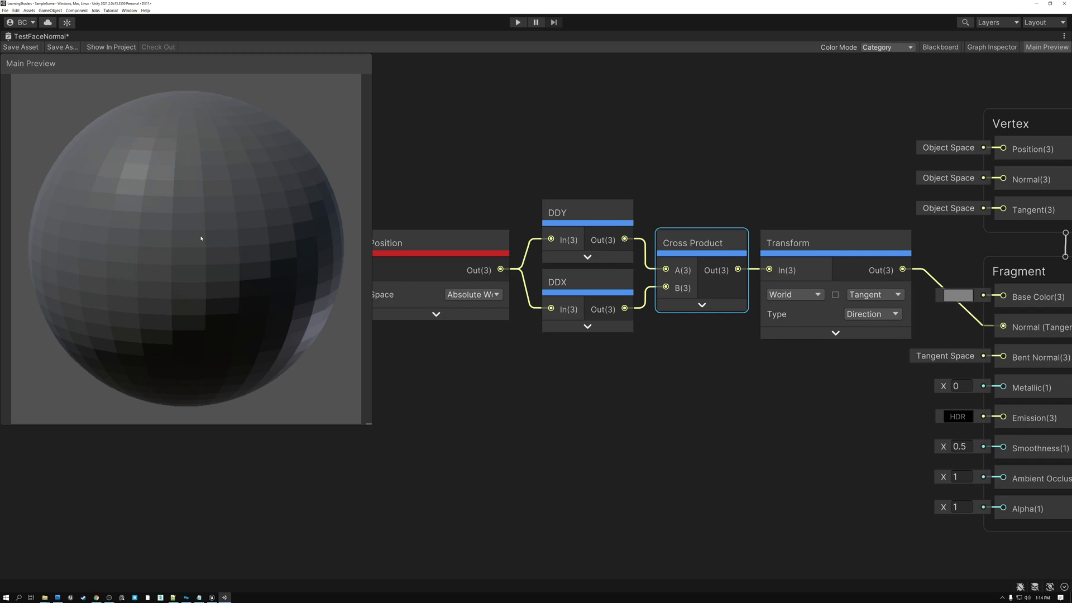
{"action": "left_click_drag", "start_coordinate": [201, 238], "coordinate": [265, 260]}
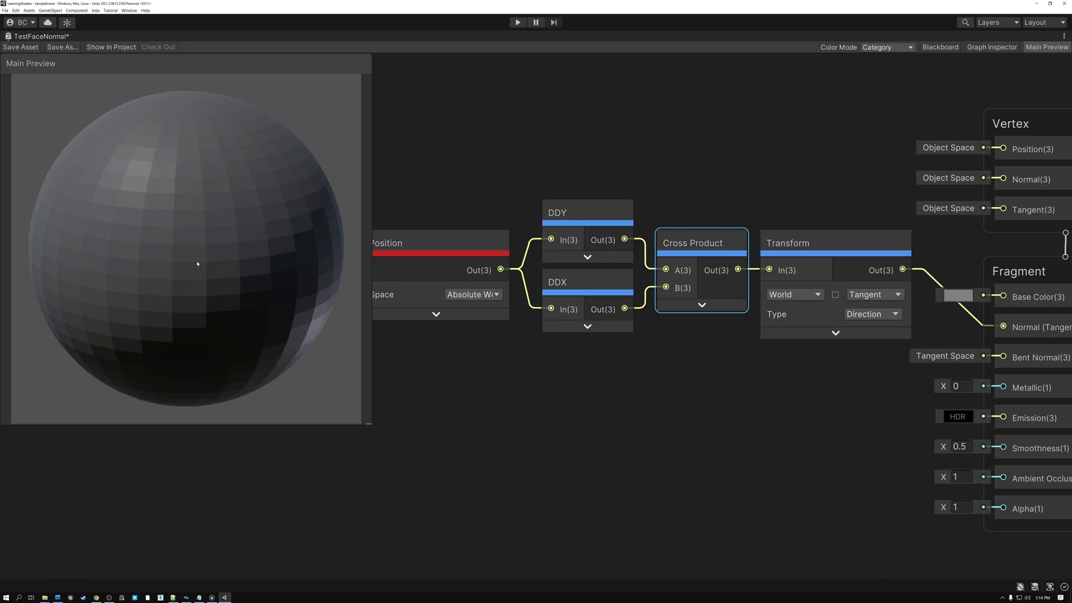
{"action": "left_click_drag", "start_coordinate": [197, 264], "coordinate": [123, 232]}
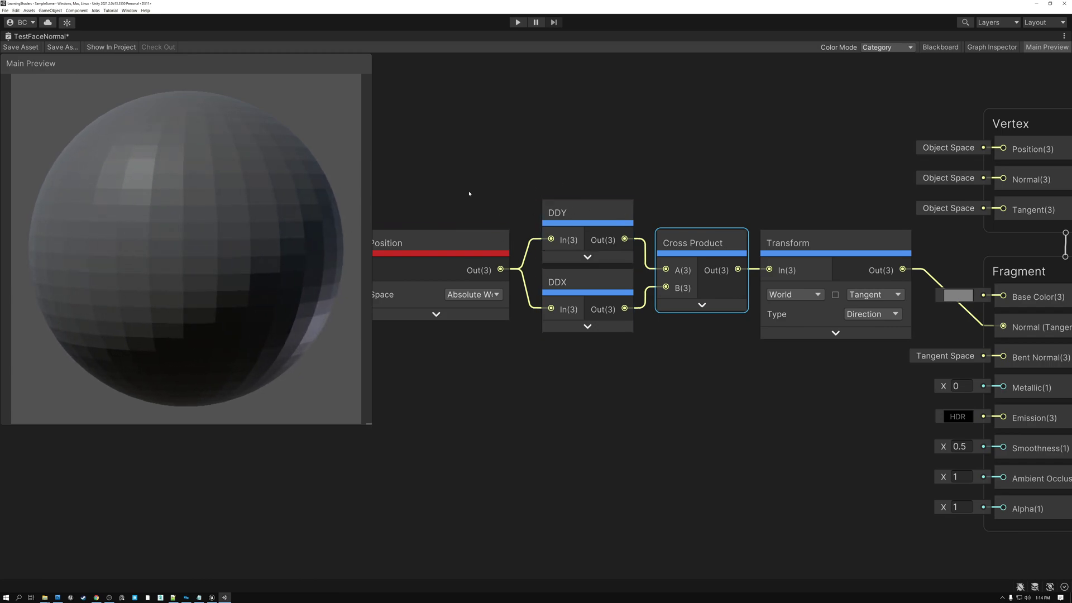
{"action": "left_click_drag", "start_coordinate": [178, 206], "coordinate": [215, 222]}
{"action": "key", "text": "alt+Tab"}
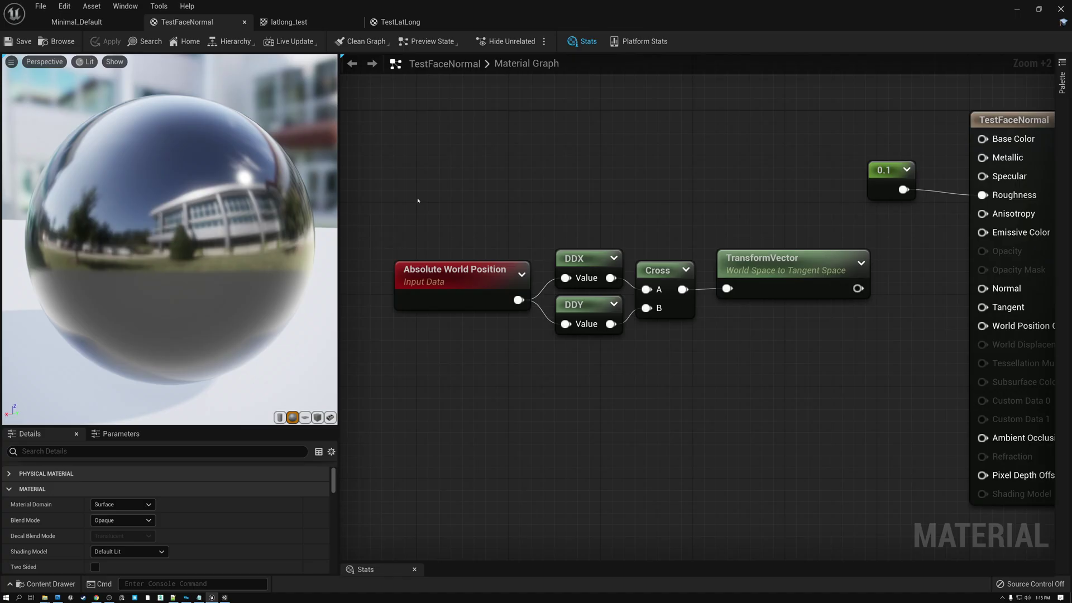
Select the Absolute World Position, DDX, DDY, Cross and TransformVector nodes in turn
{"action": "left_click", "coordinate": [448, 275]}
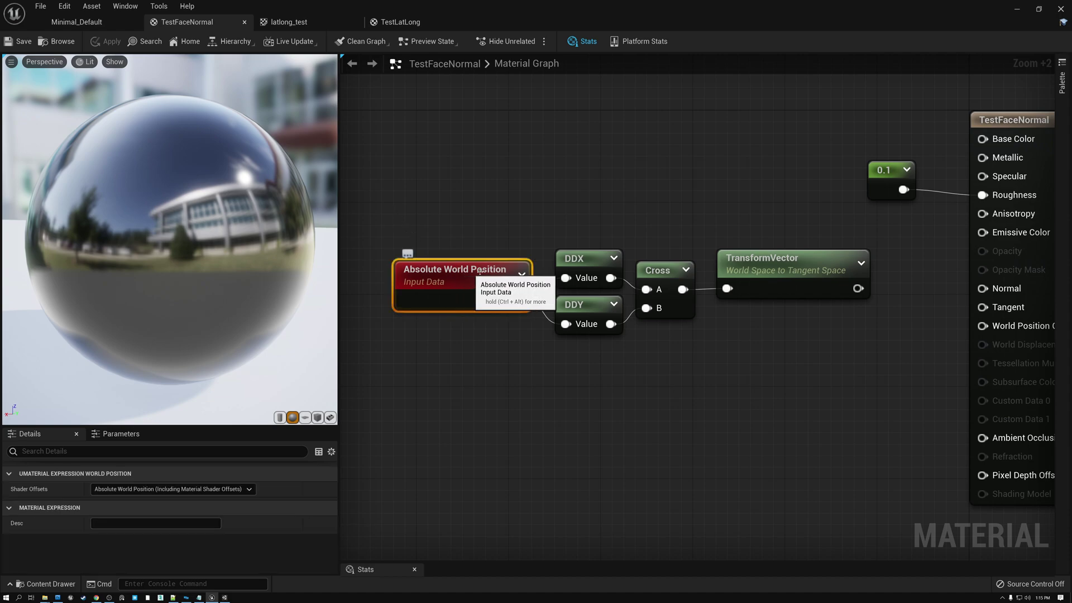
{"action": "left_click", "coordinate": [576, 262]}
{"action": "left_click", "coordinate": [582, 314]}
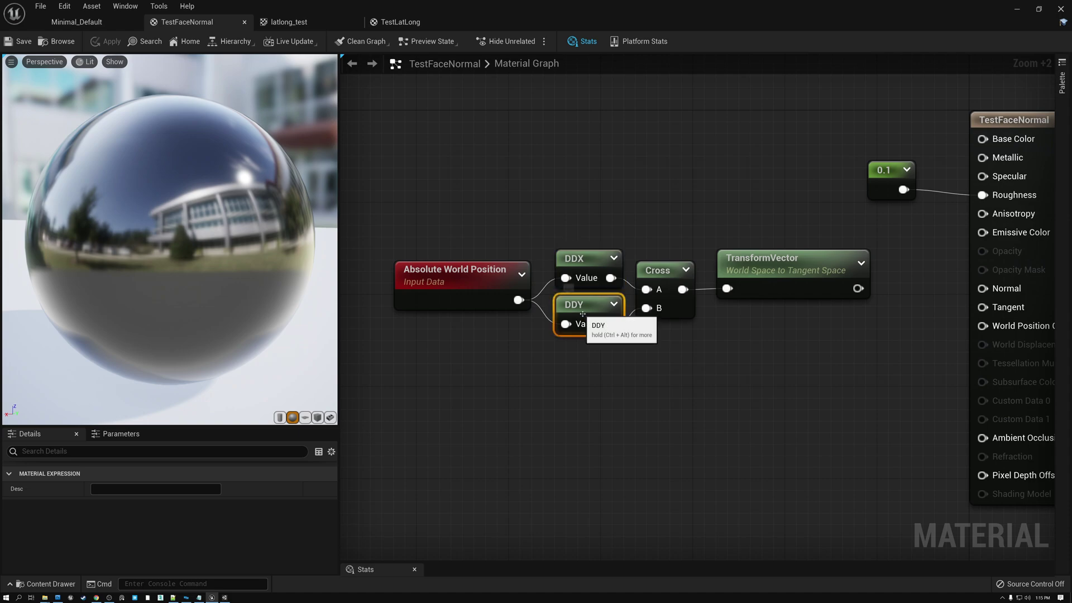
{"action": "left_click", "coordinate": [652, 269]}
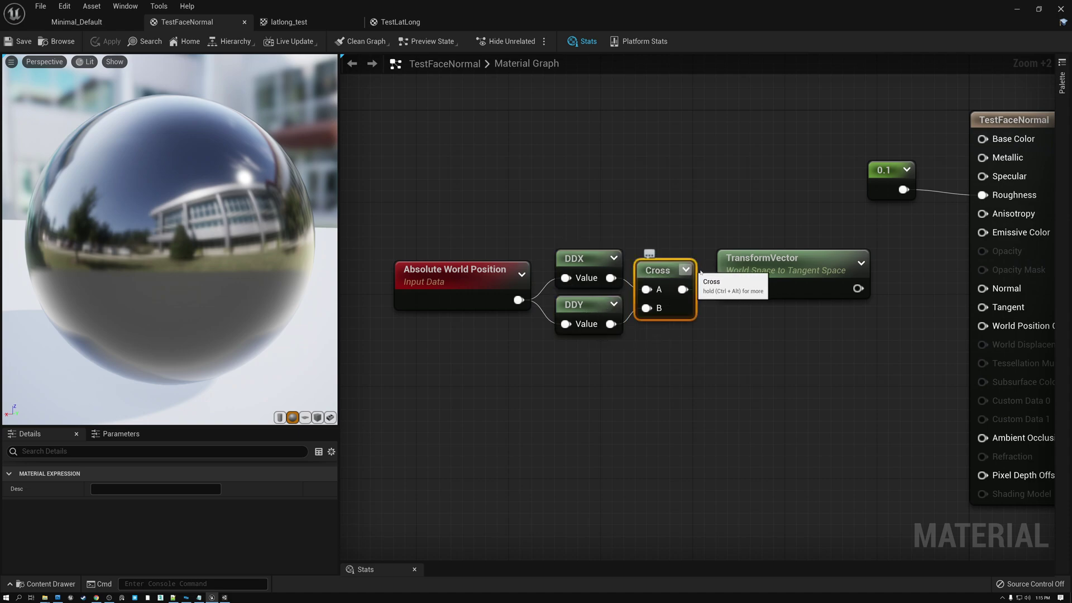
{"action": "left_click", "coordinate": [770, 279]}
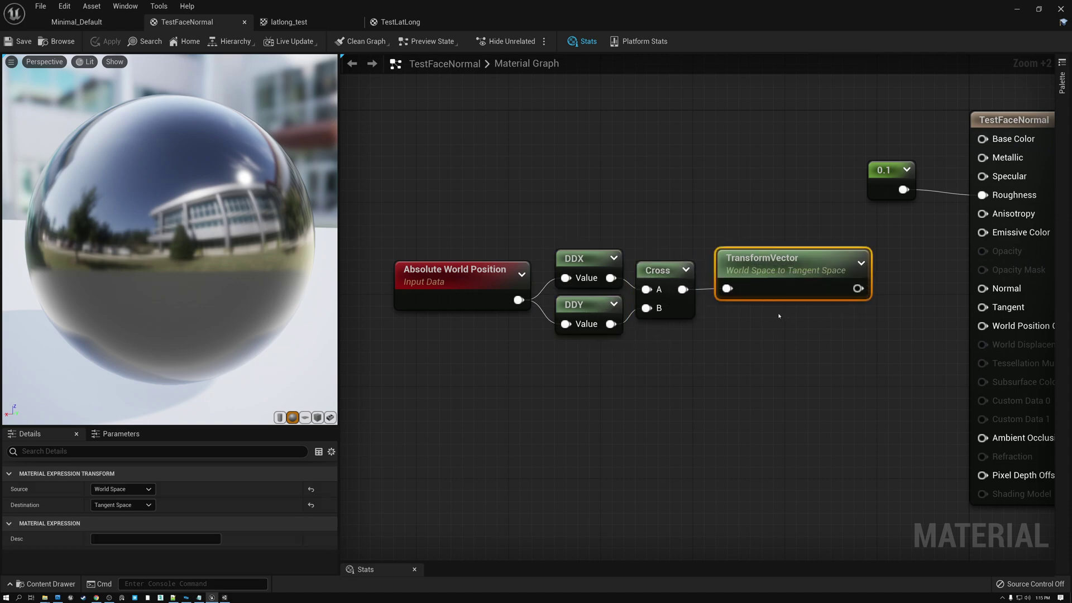
Connect TransformVector's output to Normal and orbit the faceted reflective sphere
{"action": "left_click_drag", "start_coordinate": [858, 288], "coordinate": [1012, 289]}
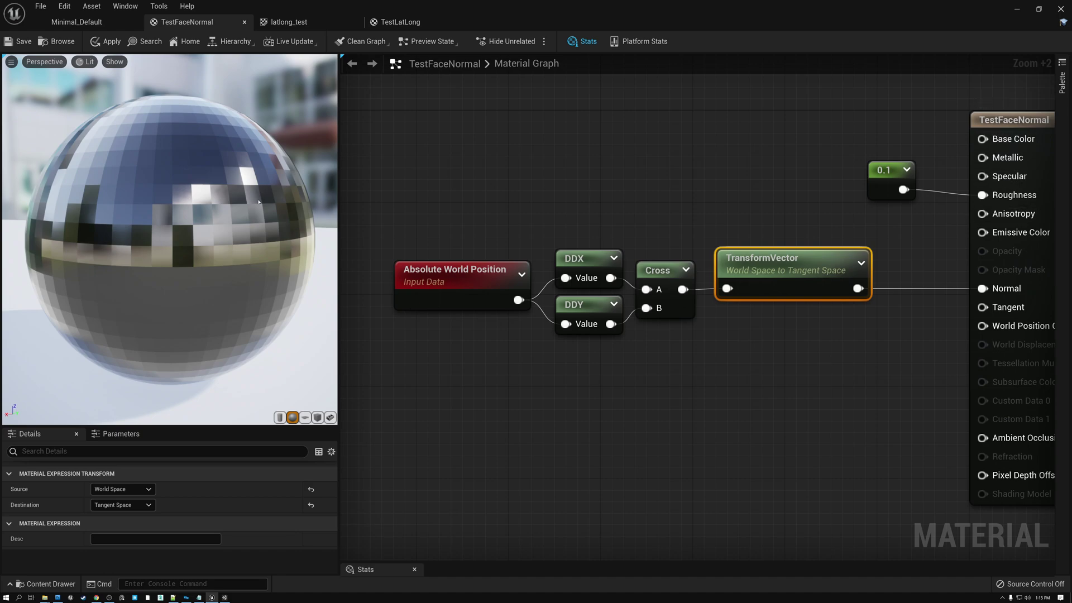
{"action": "left_click_drag", "start_coordinate": [167, 240], "coordinate": [151, 186]}
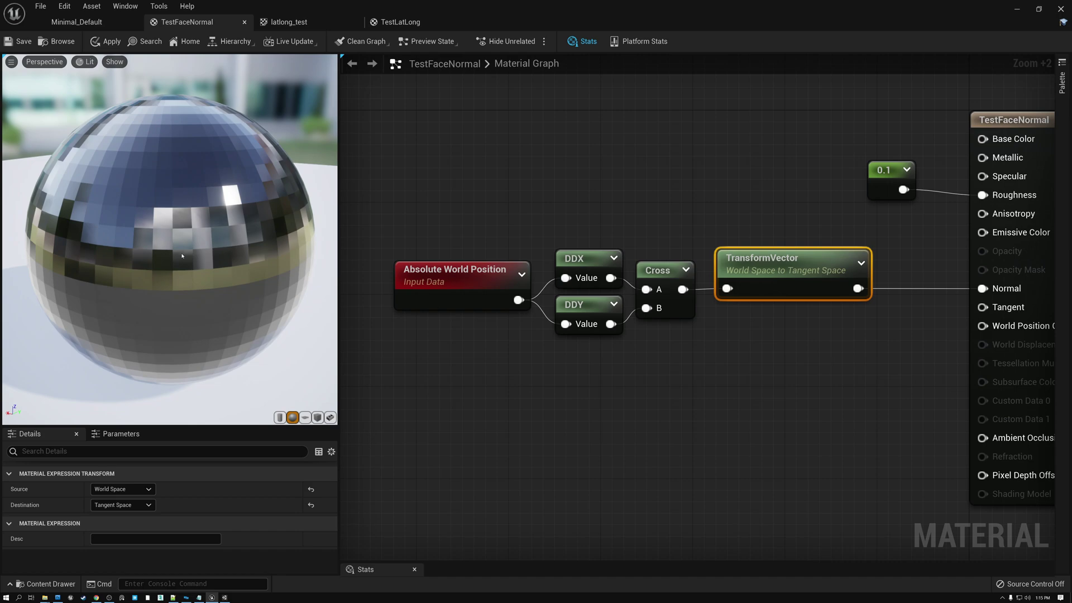
{"action": "left_click_drag", "start_coordinate": [160, 239], "coordinate": [161, 222]}
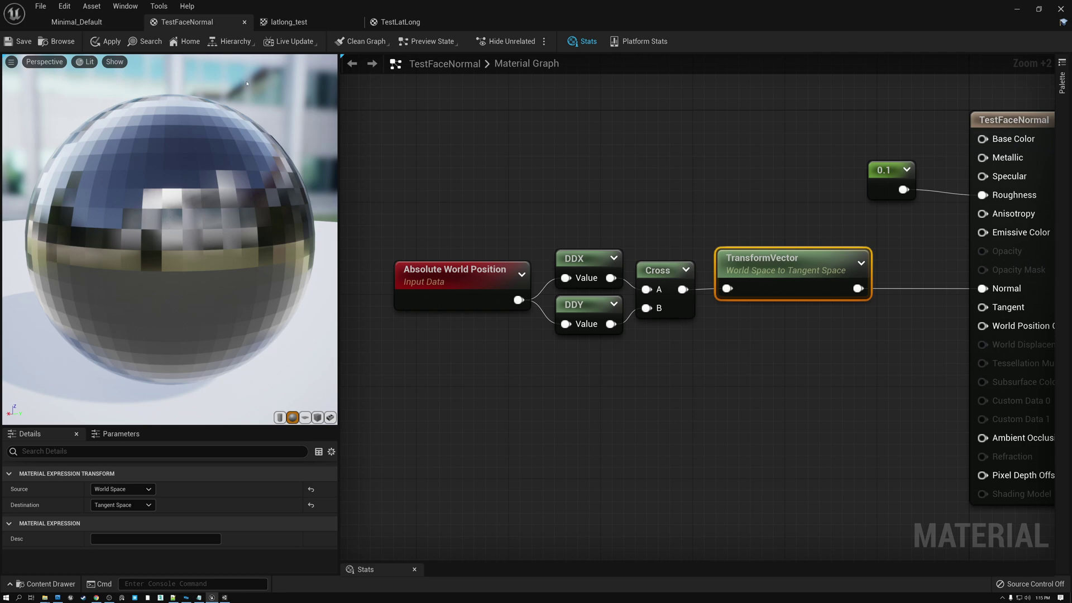
Bring up the latlong_test tab showing the 1024x512 panorama texture
{"action": "left_click", "coordinate": [289, 24]}
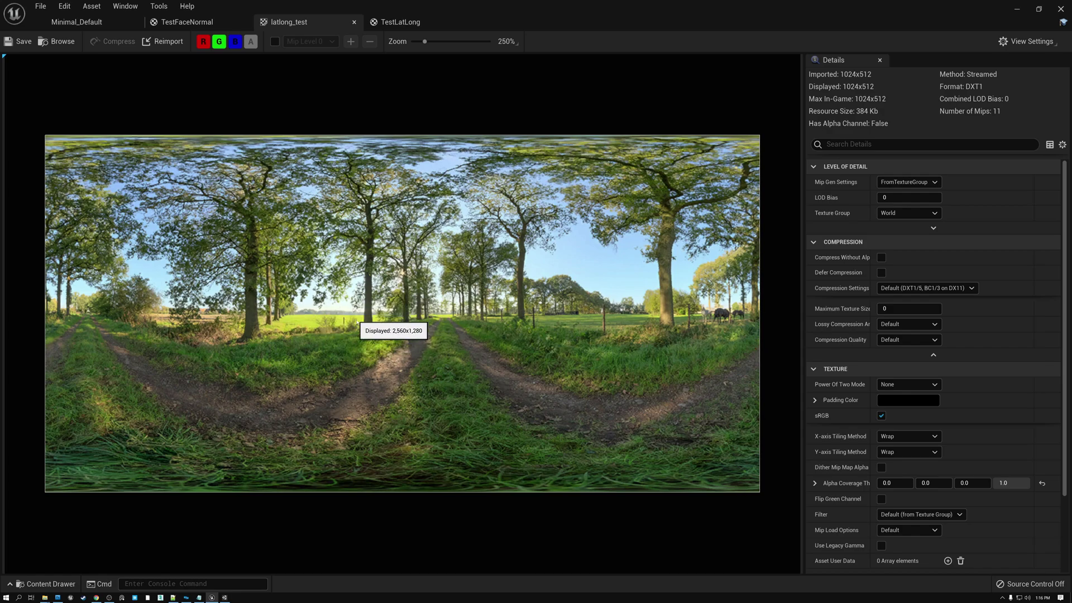
Open TestLatLong, inspect PixelNormalWS, Reflection Vector and LongLatToUV, and nudge Texture Sample left
{"action": "left_click", "coordinate": [393, 22]}
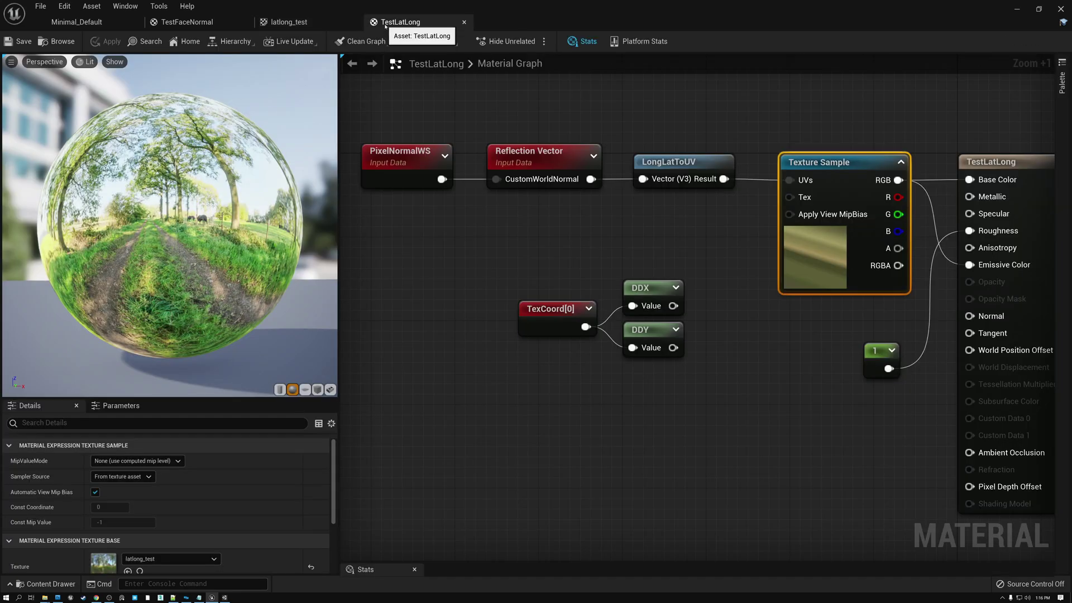
{"action": "left_click", "coordinate": [391, 159]}
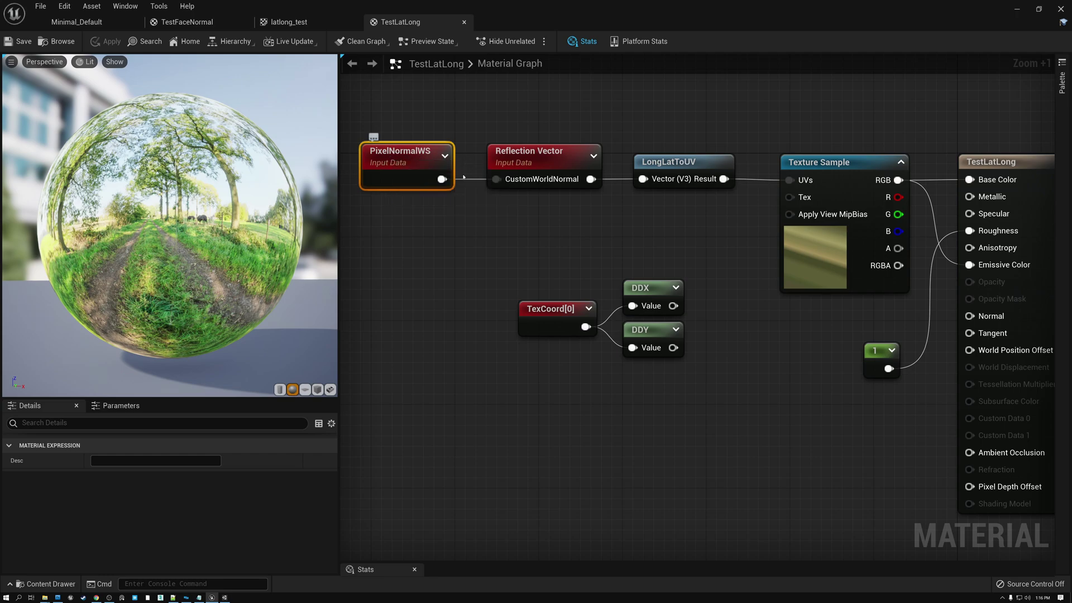
{"action": "left_click", "coordinate": [533, 157]}
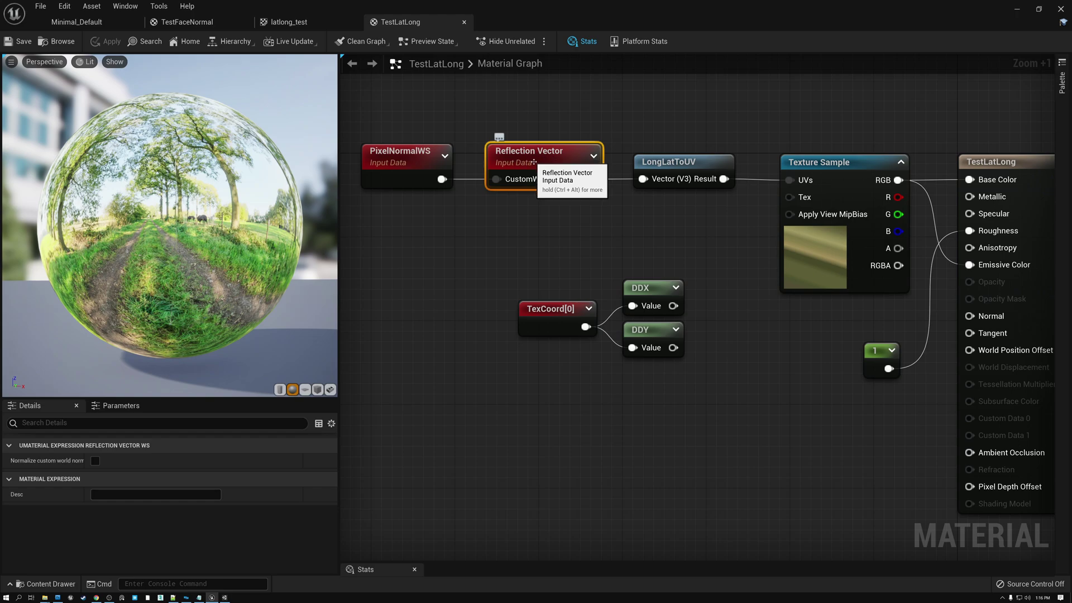
{"action": "left_click", "coordinate": [652, 165]}
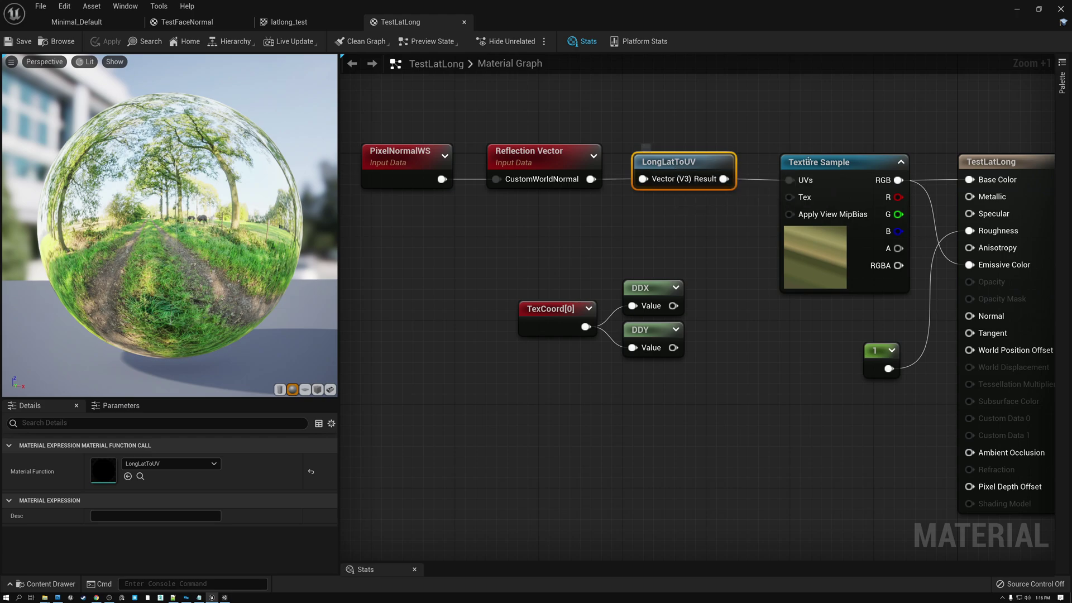
{"action": "left_click", "coordinate": [827, 162]}
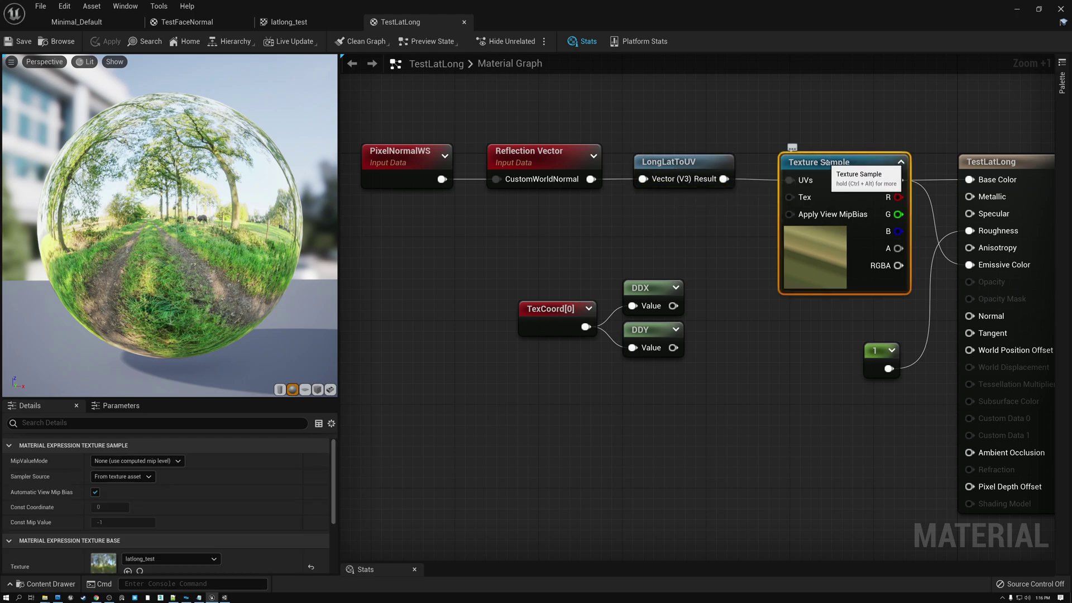
{"action": "left_click_drag", "start_coordinate": [827, 162], "coordinate": [808, 163]}
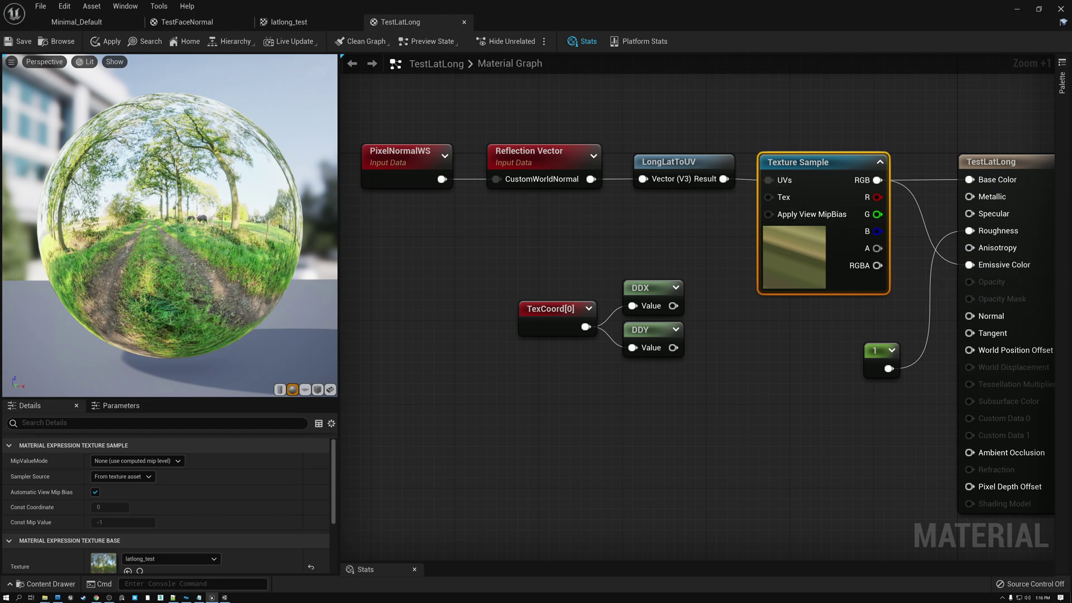
{"action": "scroll", "coordinate": [166, 207], "scroll_direction": "up", "scroll_amount": 3}
{"action": "left_click_drag", "start_coordinate": [143, 212], "coordinate": [327, 217]}
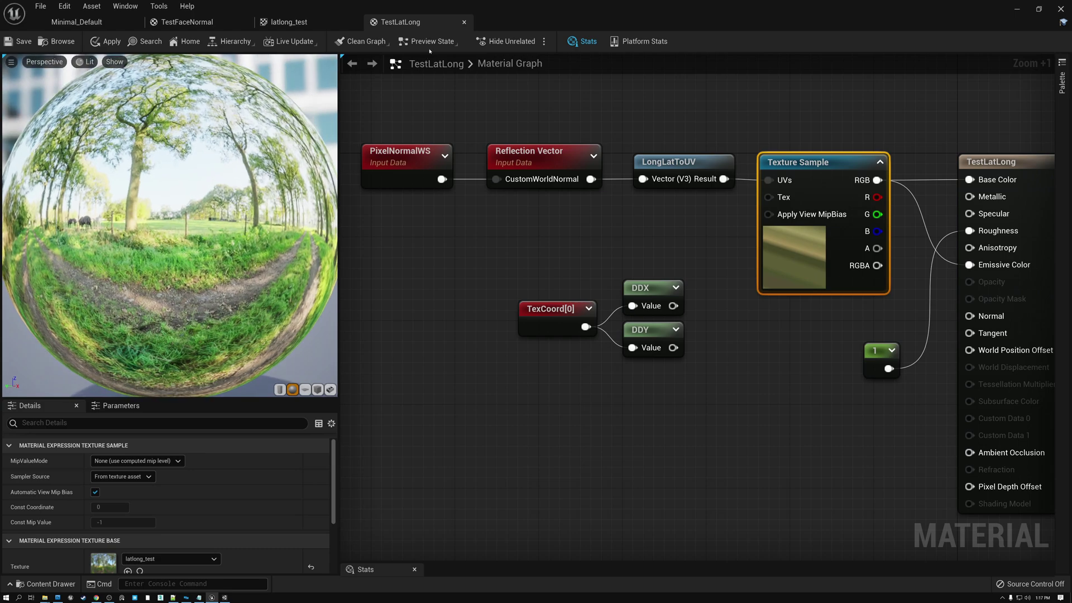
{"action": "left_click", "coordinate": [335, 22]}
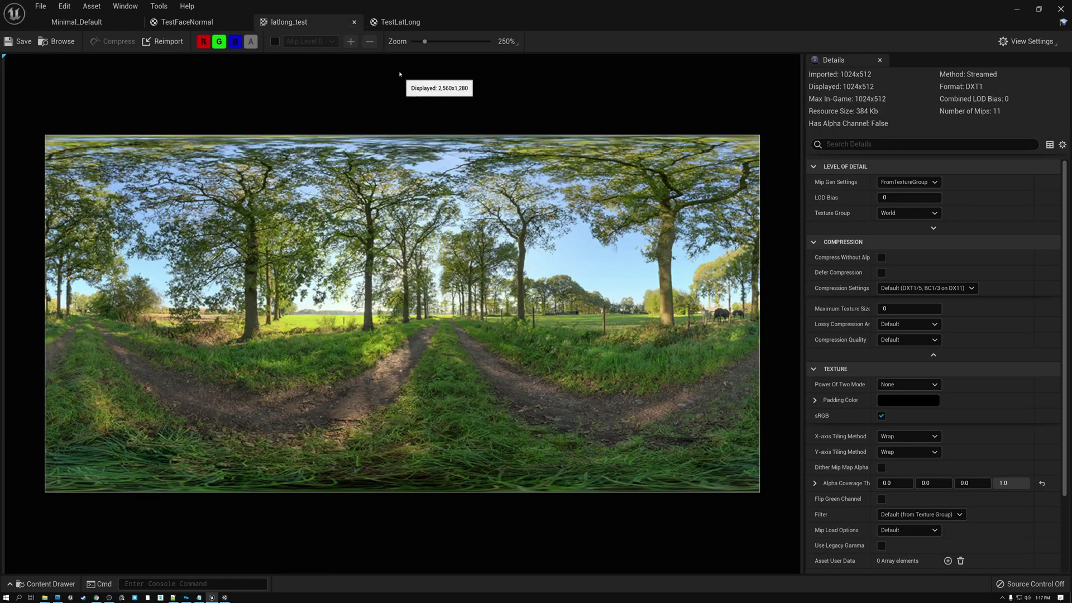
{"action": "left_click", "coordinate": [391, 23]}
{"action": "left_click_drag", "start_coordinate": [231, 176], "coordinate": [246, 177]}
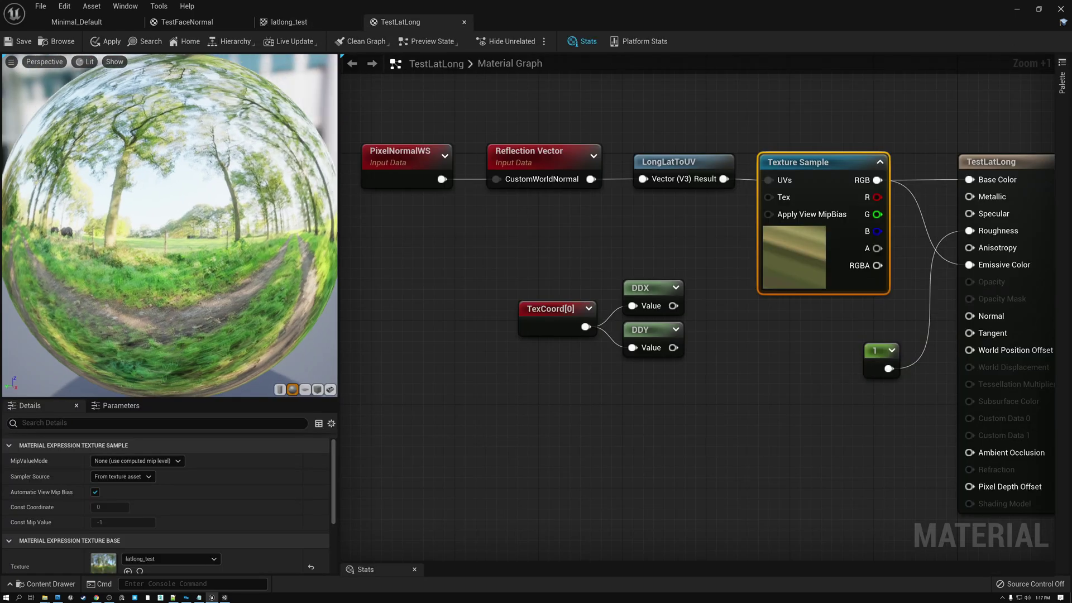
{"action": "left_click", "coordinate": [279, 389]}
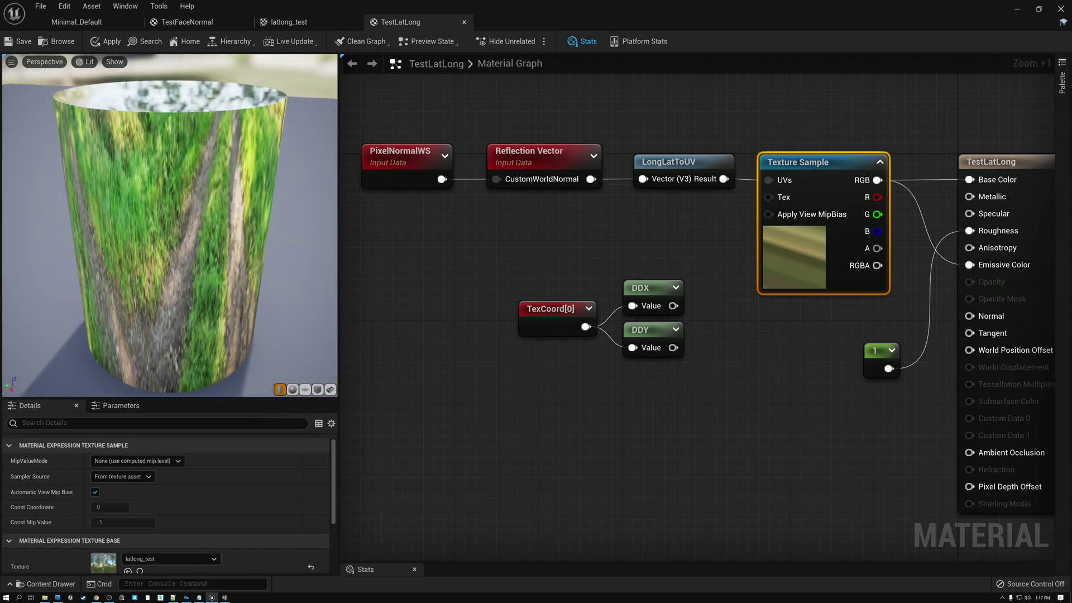
{"action": "left_click", "coordinate": [305, 389]}
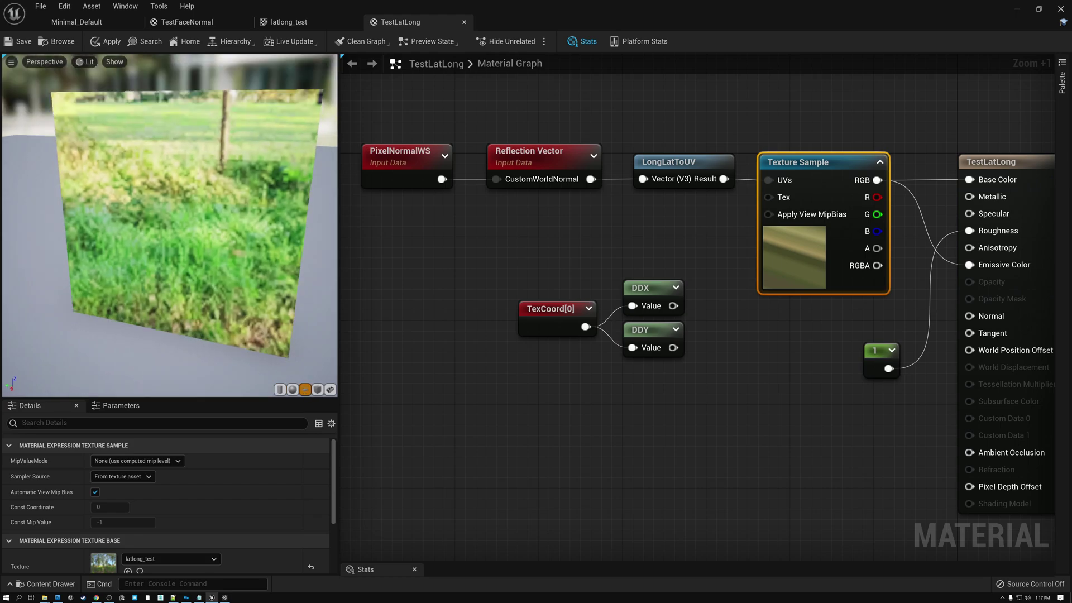
{"action": "left_click", "coordinate": [318, 389]}
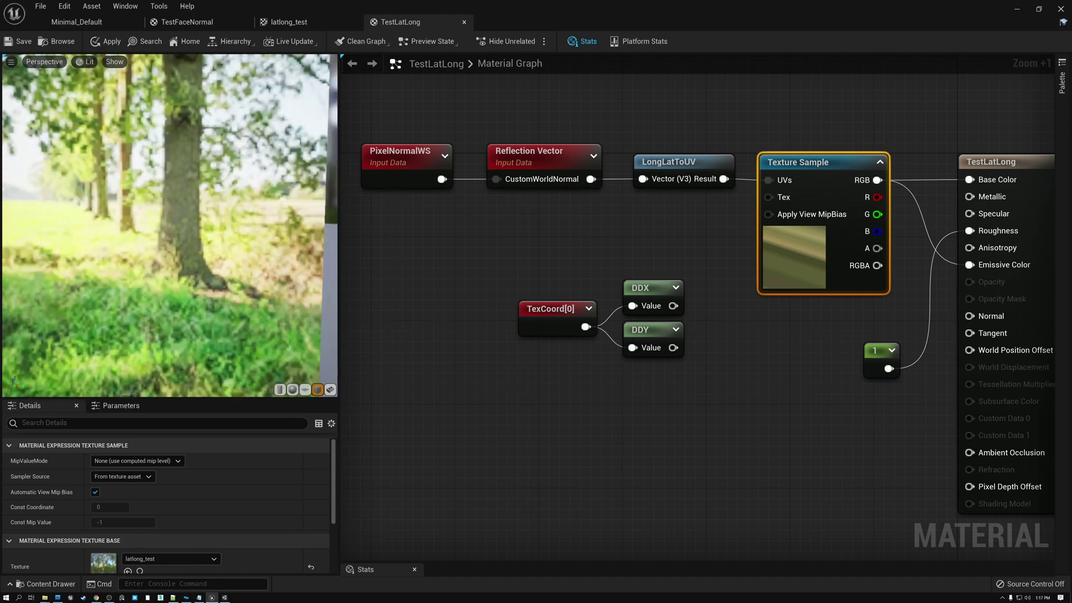
{"action": "scroll", "coordinate": [212, 211], "scroll_direction": "down", "scroll_amount": 5}
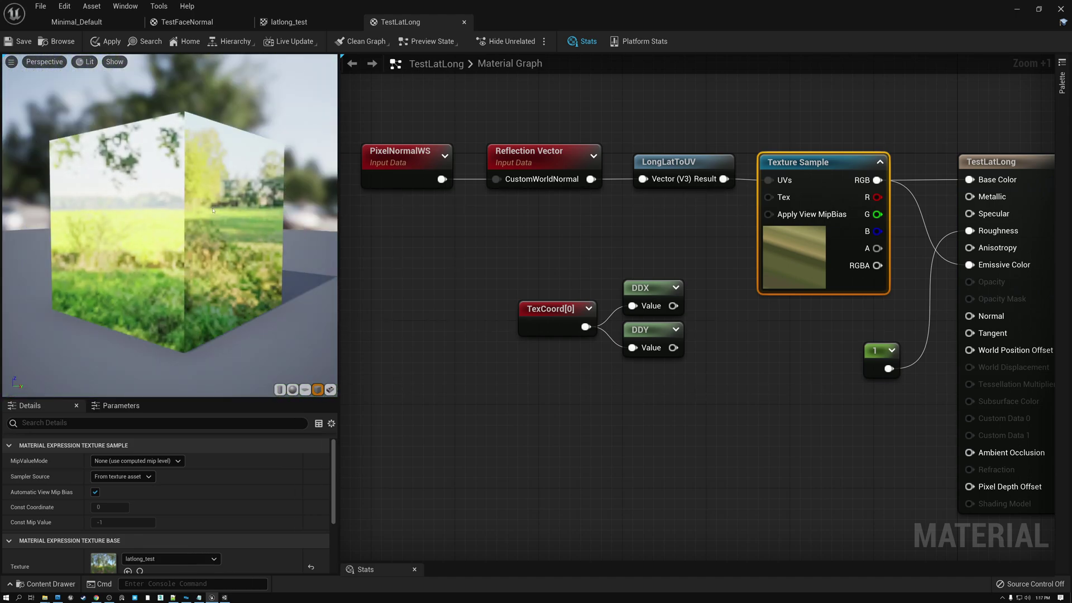
{"action": "scroll", "coordinate": [213, 210], "scroll_direction": "up", "scroll_amount": 5}
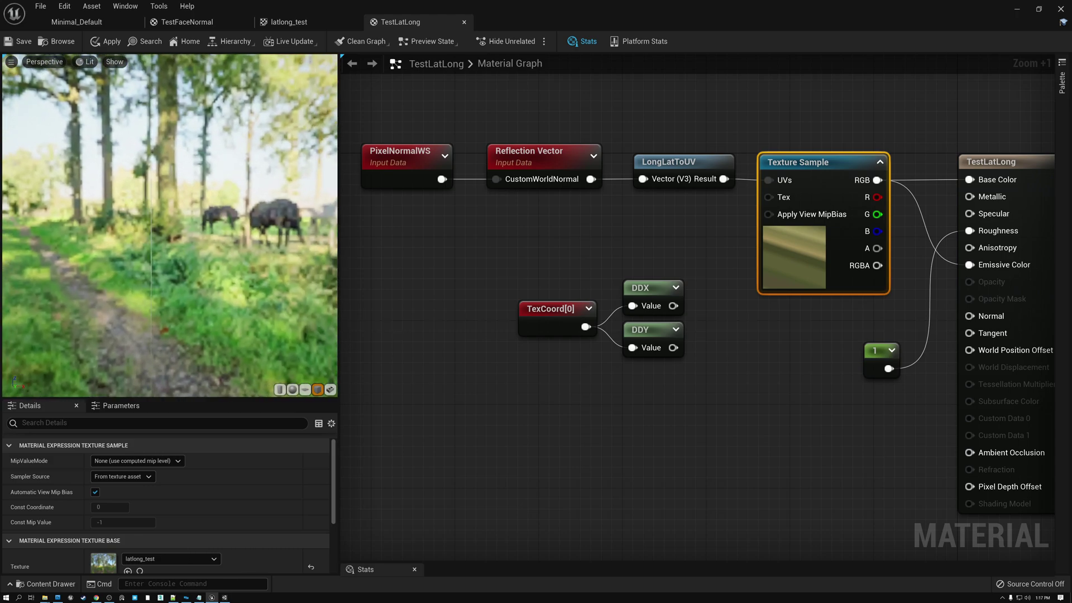
{"action": "left_click_drag", "start_coordinate": [185, 212], "coordinate": [196, 214]}
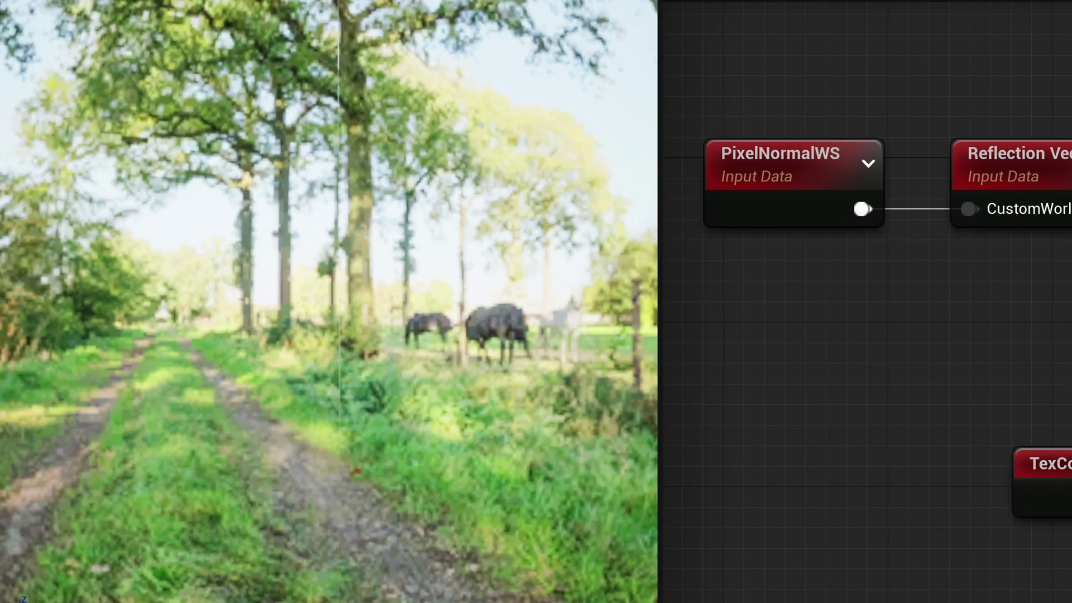
Zoom the preview out so the whole chrome-like reflective sphere is visible
{"action": "scroll", "coordinate": [411, 492], "scroll_direction": "down", "scroll_amount": 5}
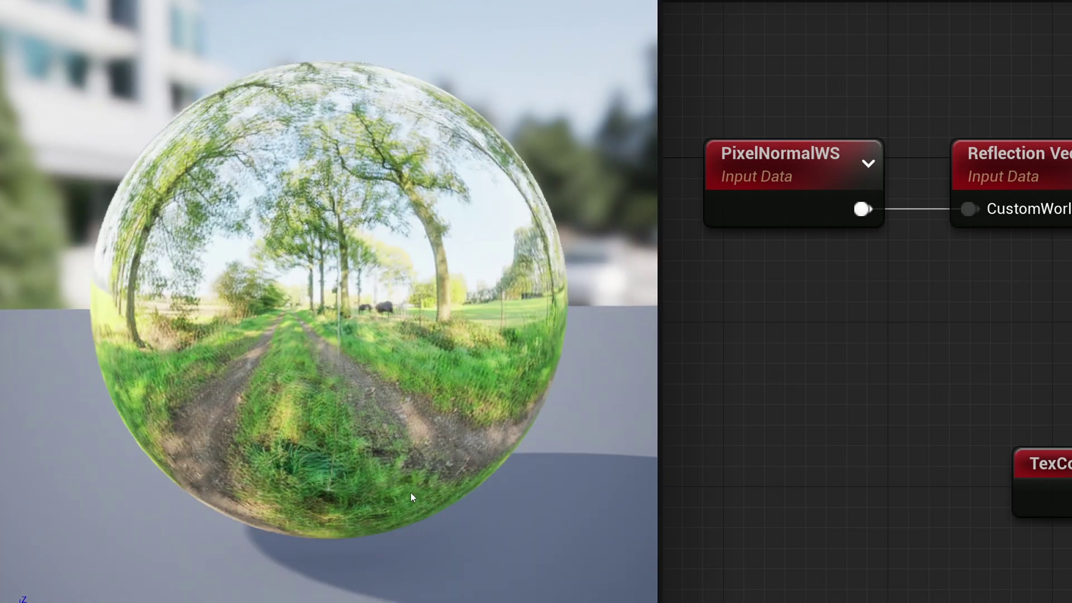
{"action": "scroll", "coordinate": [381, 445], "scroll_direction": "up", "scroll_amount": 2}
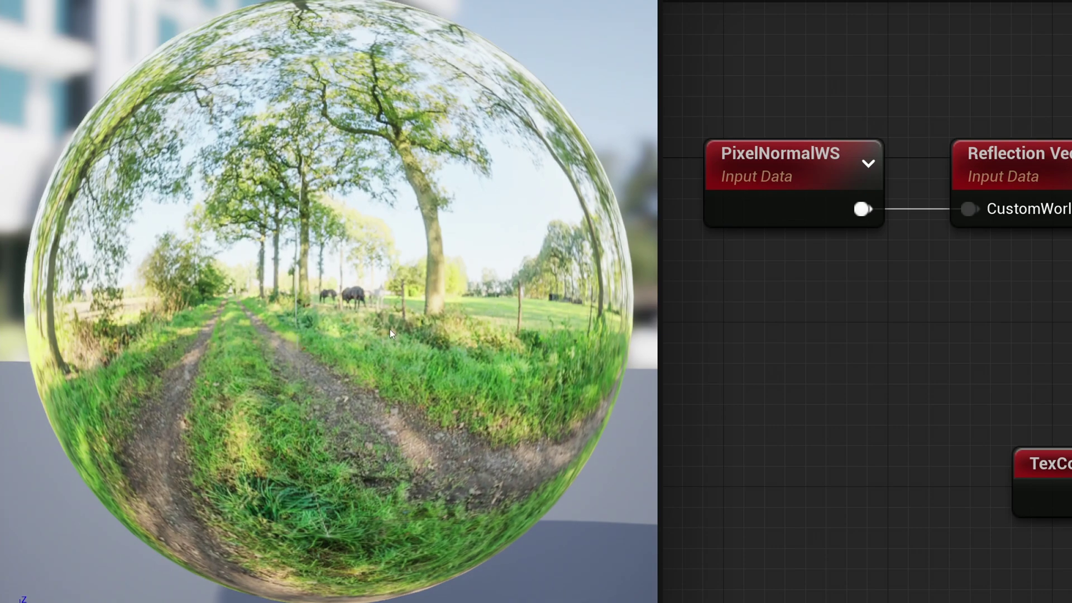
{"action": "scroll", "coordinate": [336, 314], "scroll_direction": "up", "scroll_amount": 2}
{"action": "scroll", "coordinate": [336, 313], "scroll_direction": "up", "scroll_amount": 3}
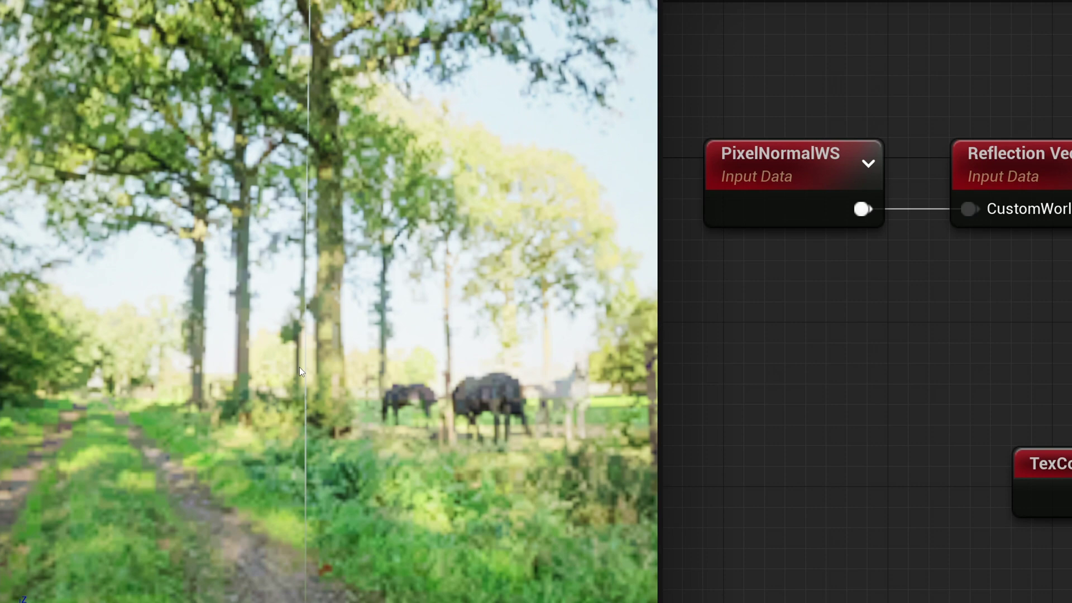
{"action": "left_click_drag", "start_coordinate": [808, 74], "coordinate": [1043, 283]}
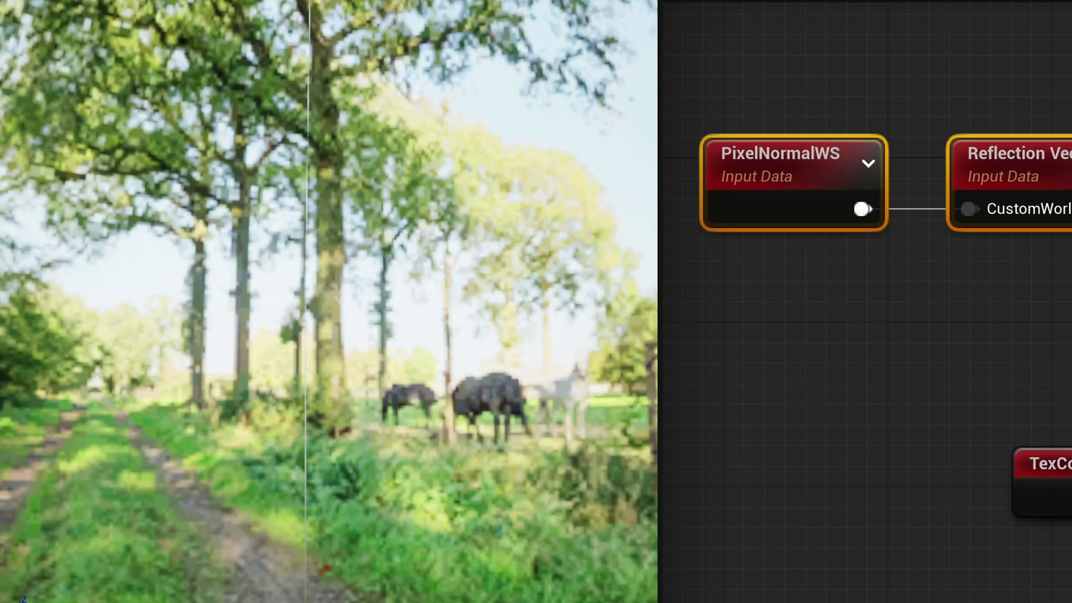
{"action": "key", "text": "Escape"}
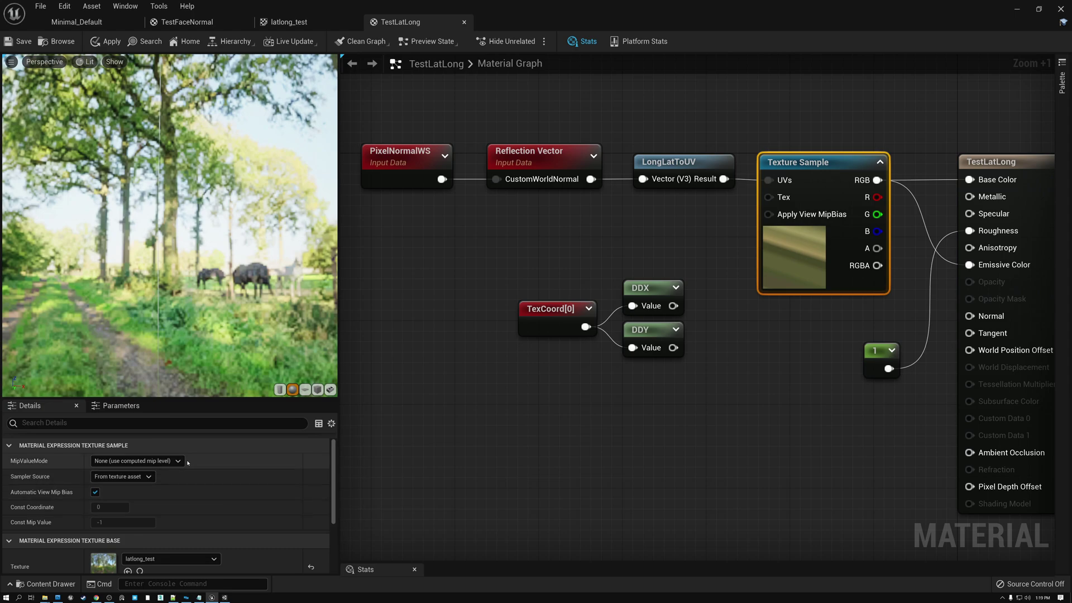
Set the Texture Sample's MipValueMode to Derivative in the Details panel
{"action": "mouse_move", "coordinate": [24, 464]}
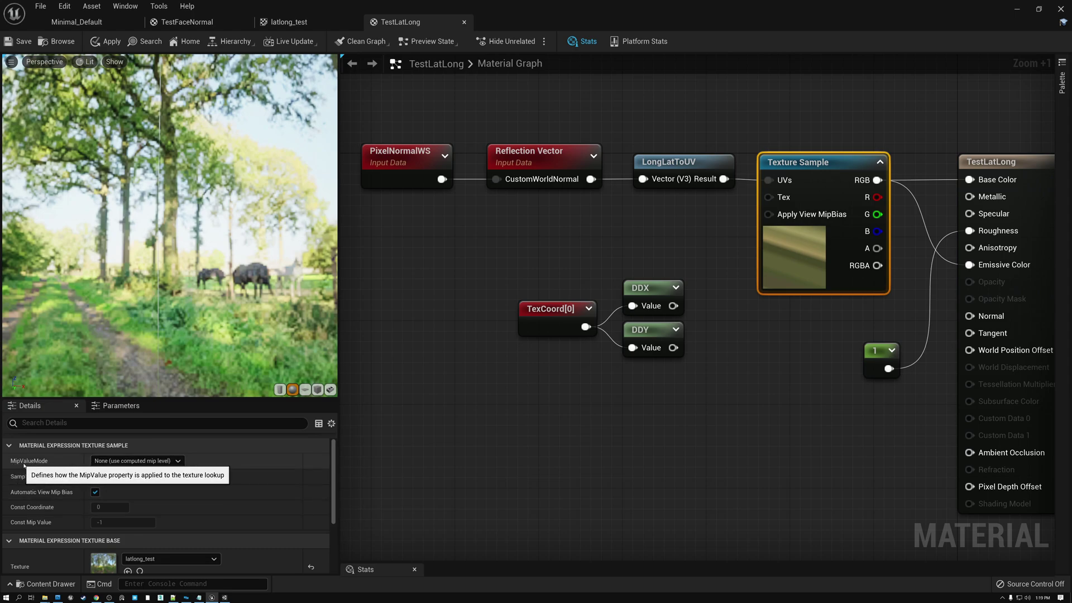
{"action": "left_click", "coordinate": [179, 461]}
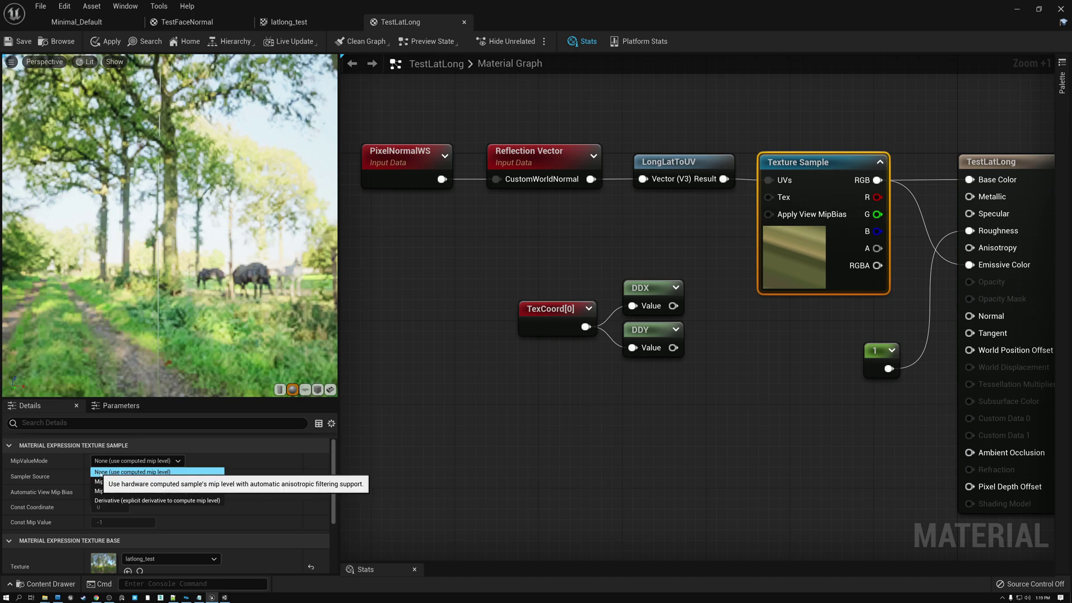
{"action": "left_click", "coordinate": [109, 501]}
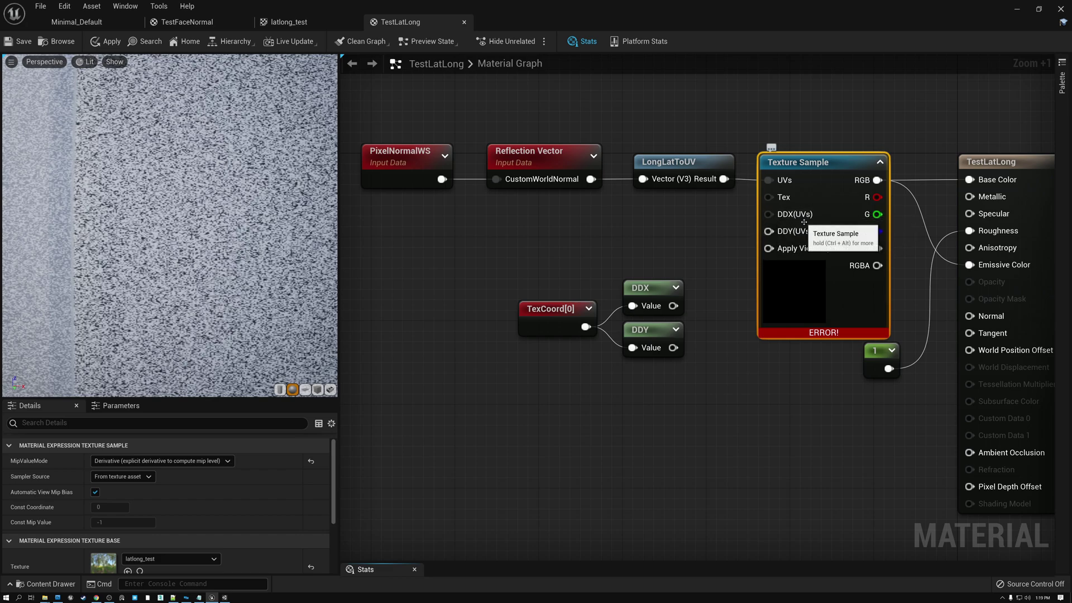
Wire DDX into the Texture Sample's DDX(UVs) input and DDY into DDY(UVs)
{"action": "left_click", "coordinate": [543, 304]}
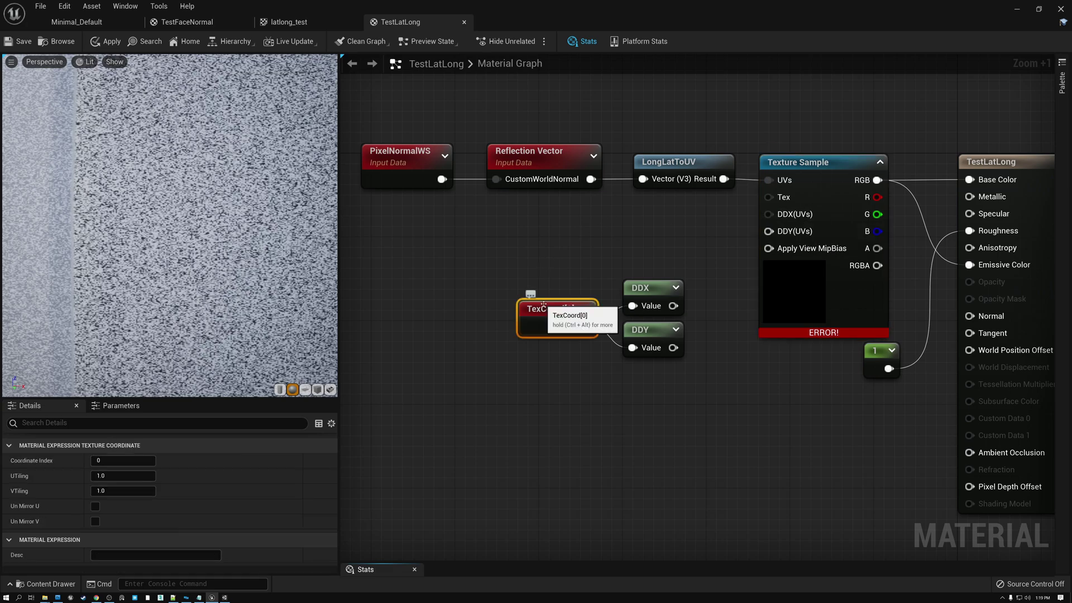
{"action": "left_click", "coordinate": [641, 287]}
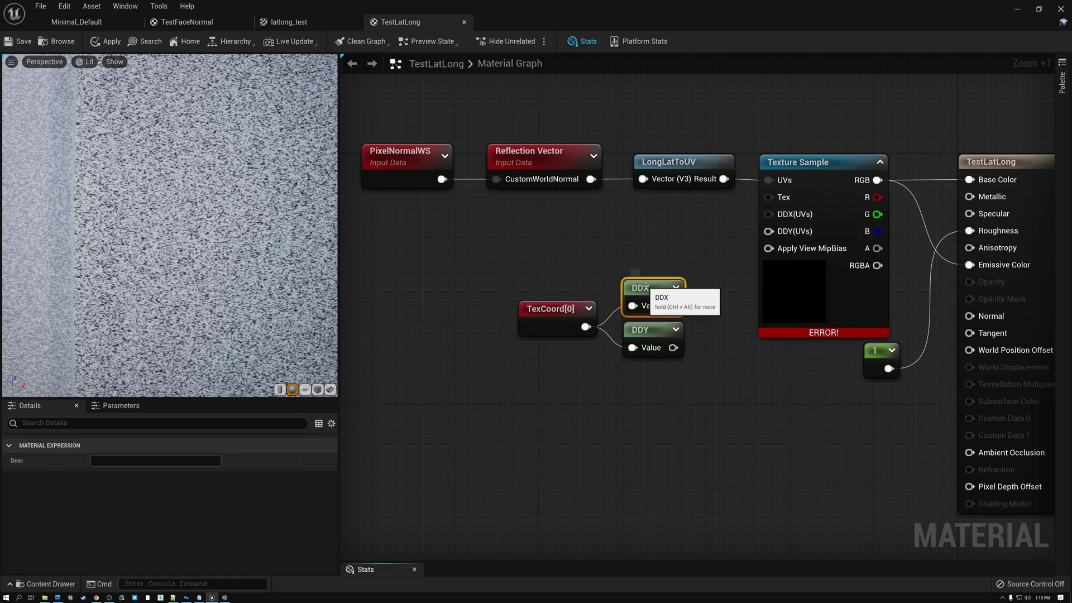
{"action": "left_click", "coordinate": [643, 330]}
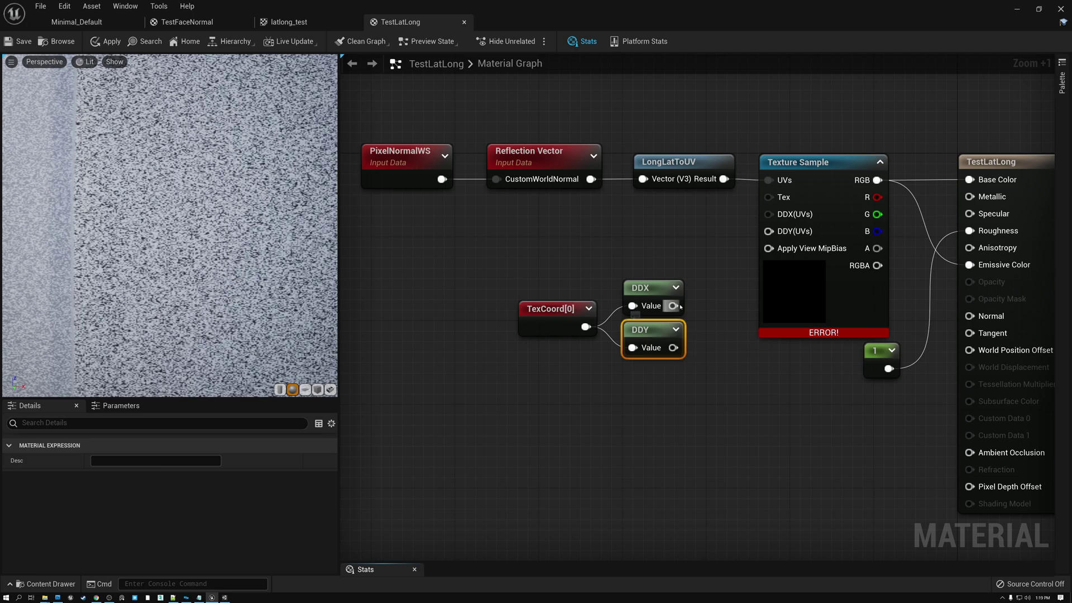
{"action": "left_click_drag", "start_coordinate": [685, 298], "coordinate": [768, 214]}
{"action": "left_click_drag", "start_coordinate": [673, 347], "coordinate": [769, 231]}
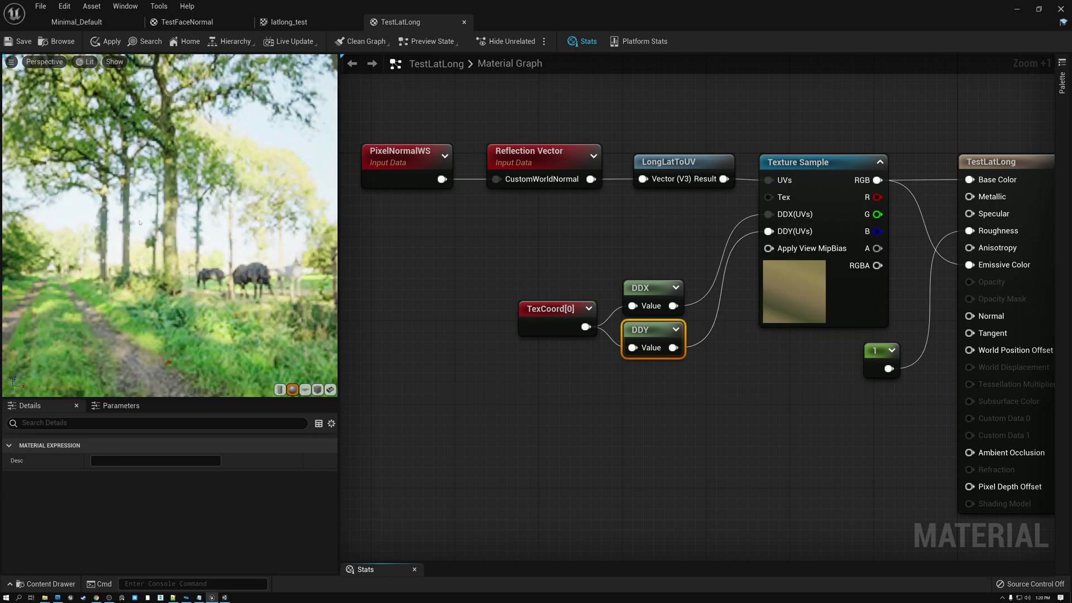
{"action": "mouse_move", "coordinate": [139, 222]}
{"action": "left_mouse_down"}
{"action": "mouse_move", "coordinate": [115, 217]}
{"action": "mouse_move", "coordinate": [127, 219]}
{"action": "left_mouse_up"}
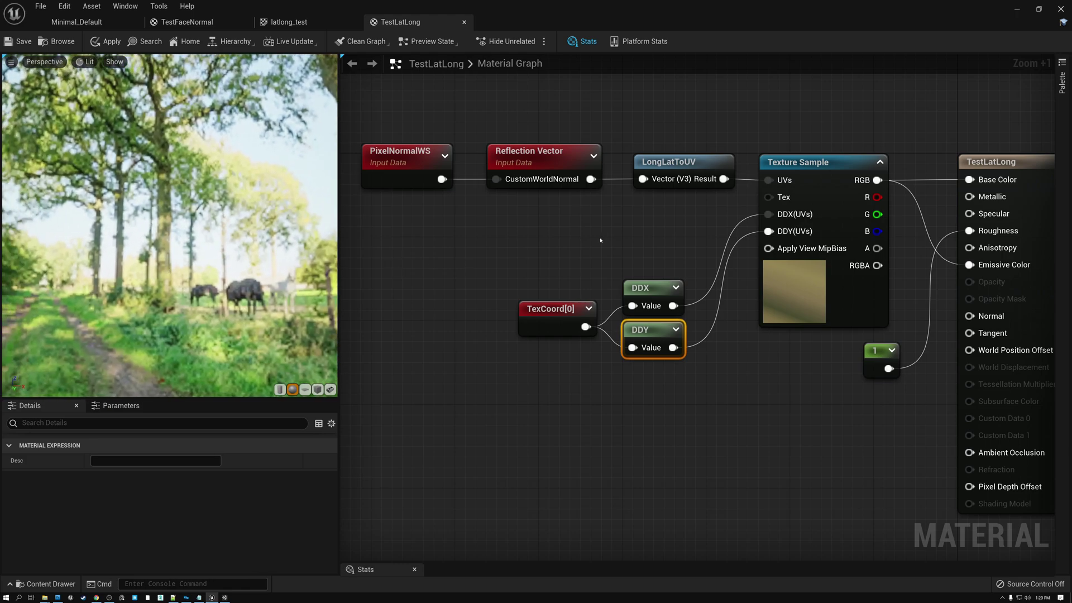
Move the TexCoord[0], DDX and DDY nodes higher up and reselect the Texture Sample
{"action": "left_click", "coordinate": [809, 162]}
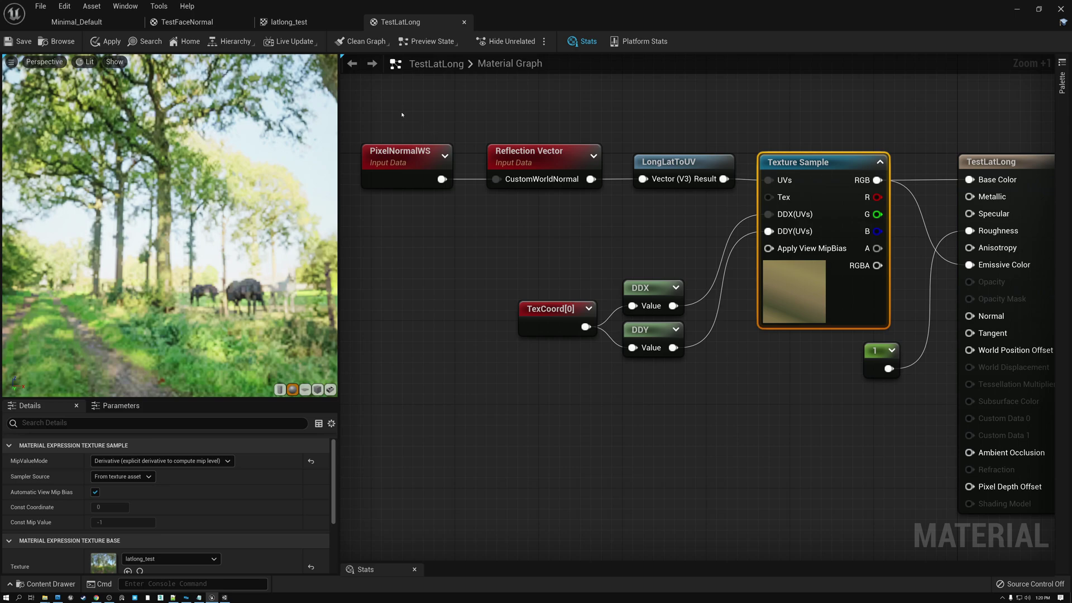
{"action": "left_click_drag", "start_coordinate": [402, 115], "coordinate": [677, 199]}
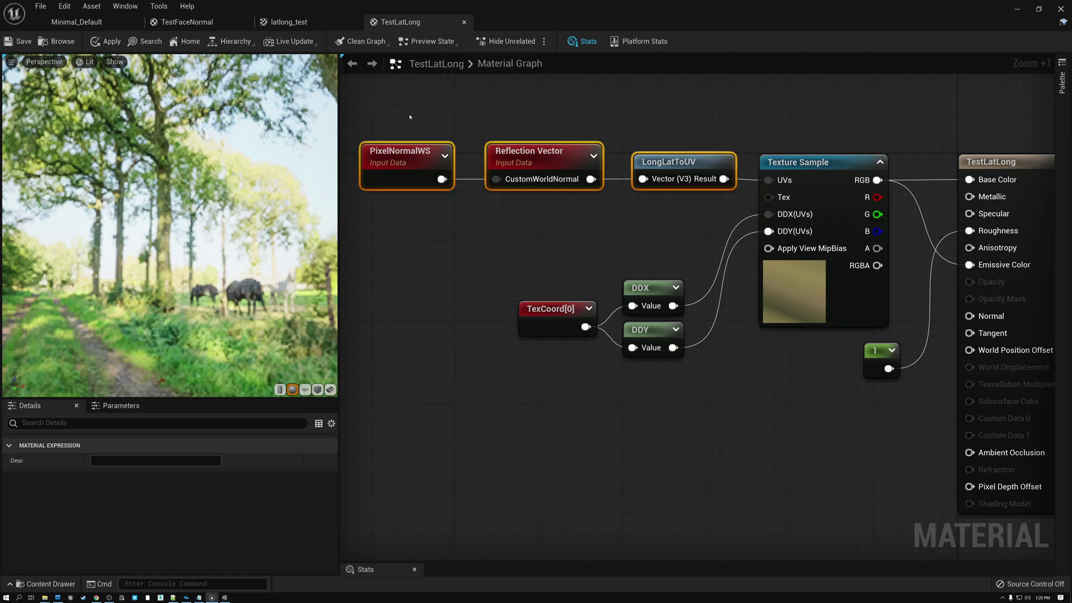
{"action": "left_click_drag", "start_coordinate": [554, 244], "coordinate": [670, 371]}
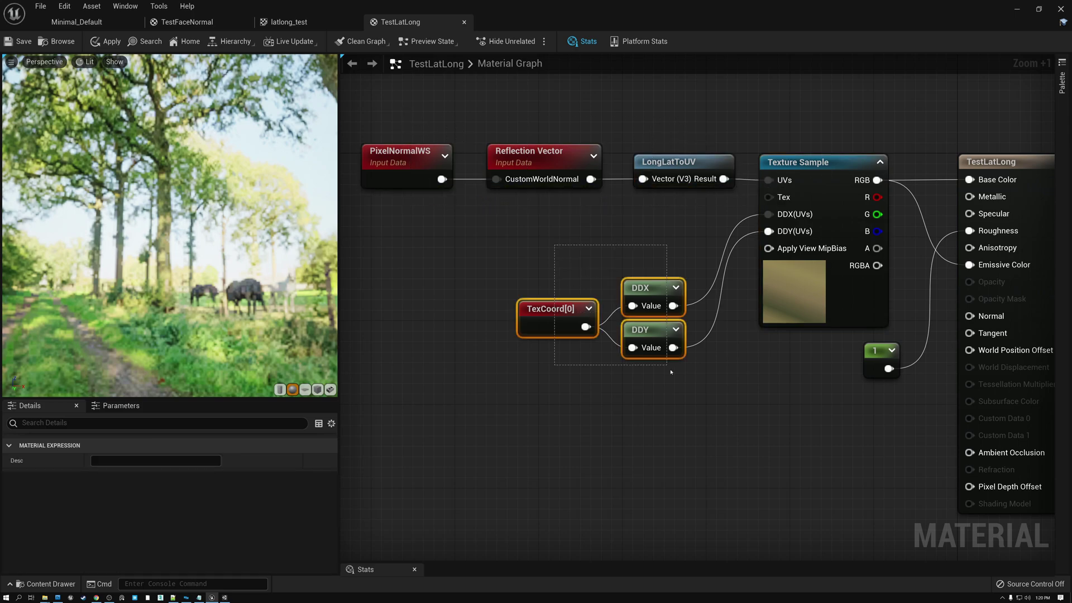
{"action": "left_click_drag", "start_coordinate": [642, 294], "coordinate": [642, 232]}
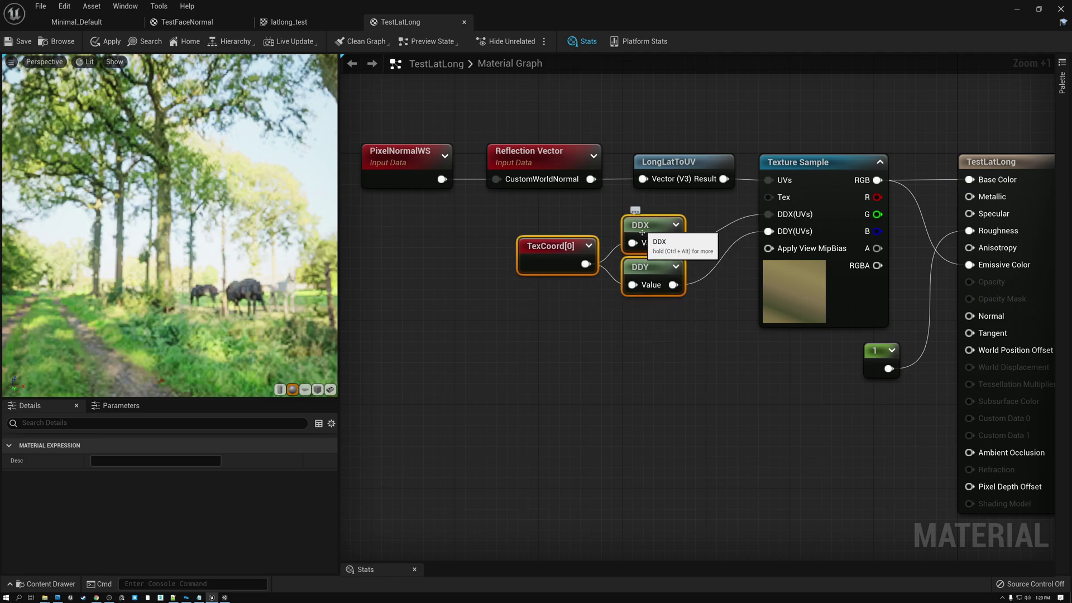
{"action": "left_click", "coordinate": [543, 249]}
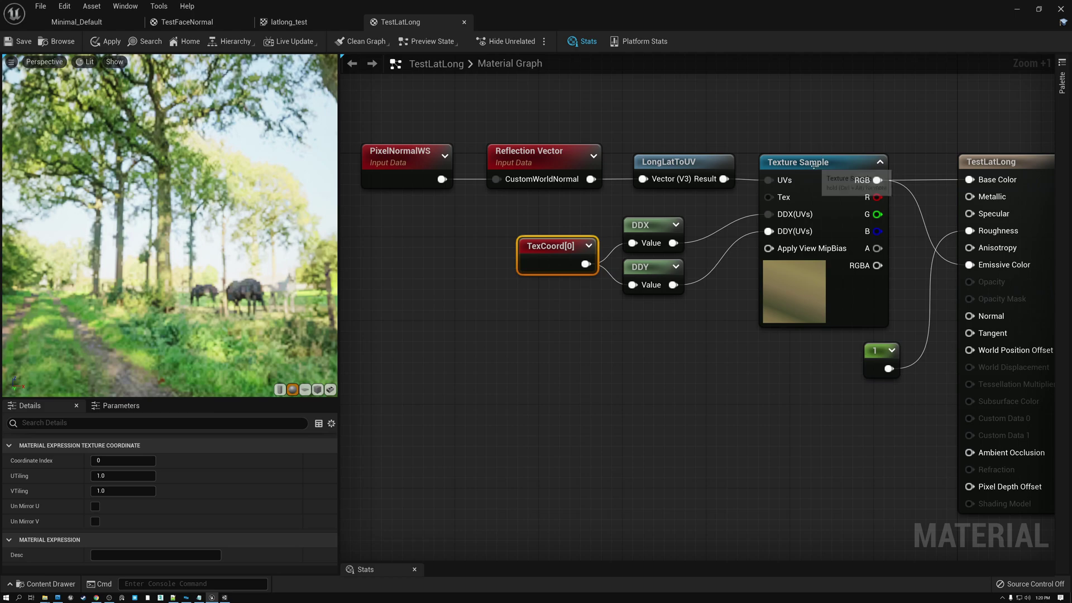
{"action": "left_click", "coordinate": [827, 184]}
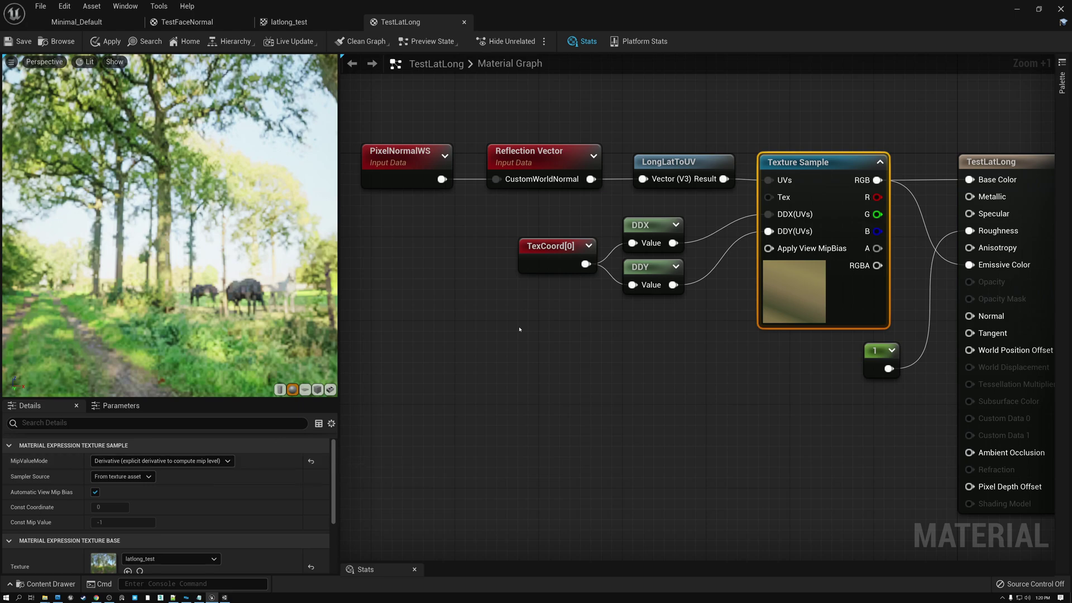
{"action": "left_click_drag", "start_coordinate": [564, 217], "coordinate": [631, 268]}
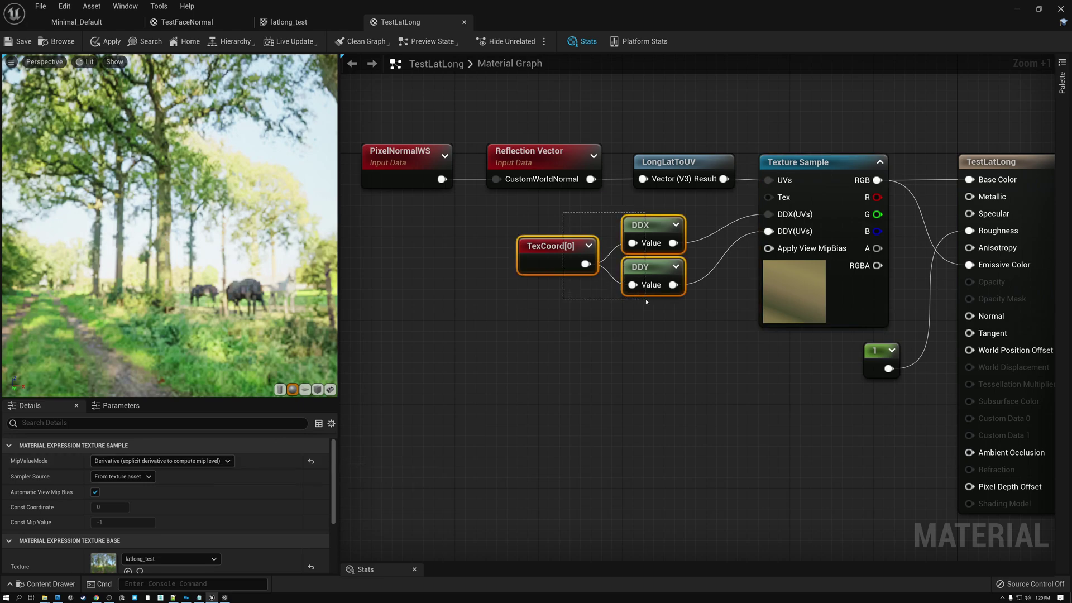
{"action": "left_click", "coordinate": [558, 251]}
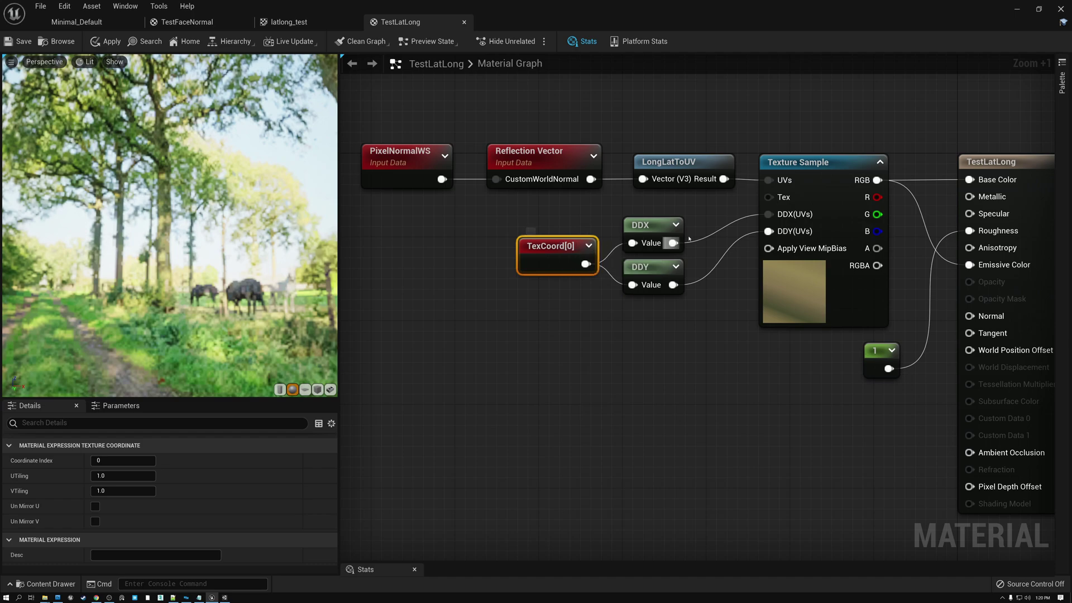
{"action": "left_click", "coordinate": [810, 175]}
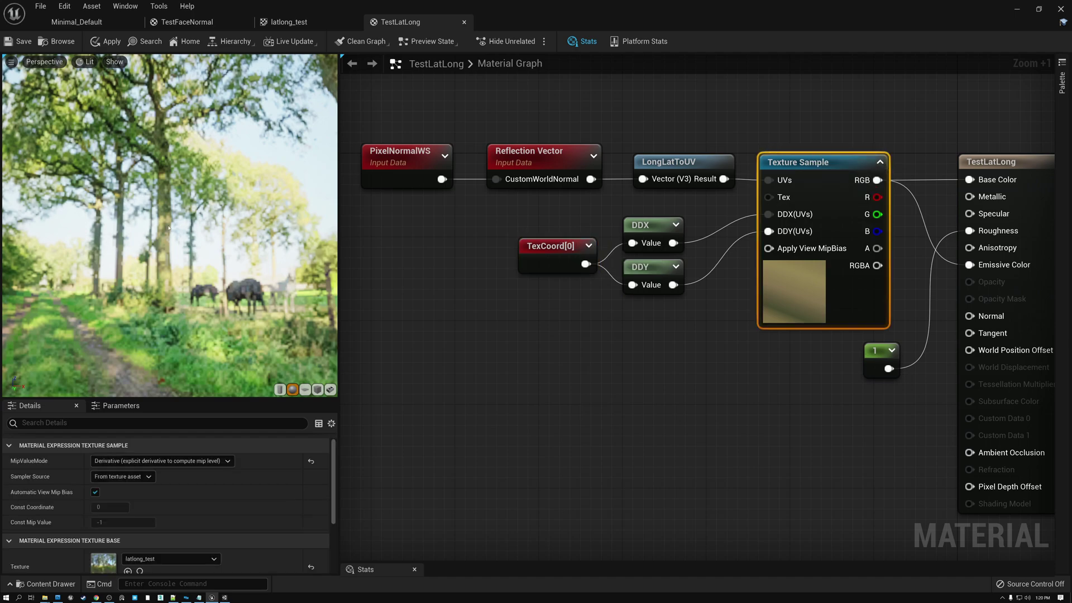
{"action": "scroll", "coordinate": [169, 227], "scroll_direction": "down", "scroll_amount": 6}
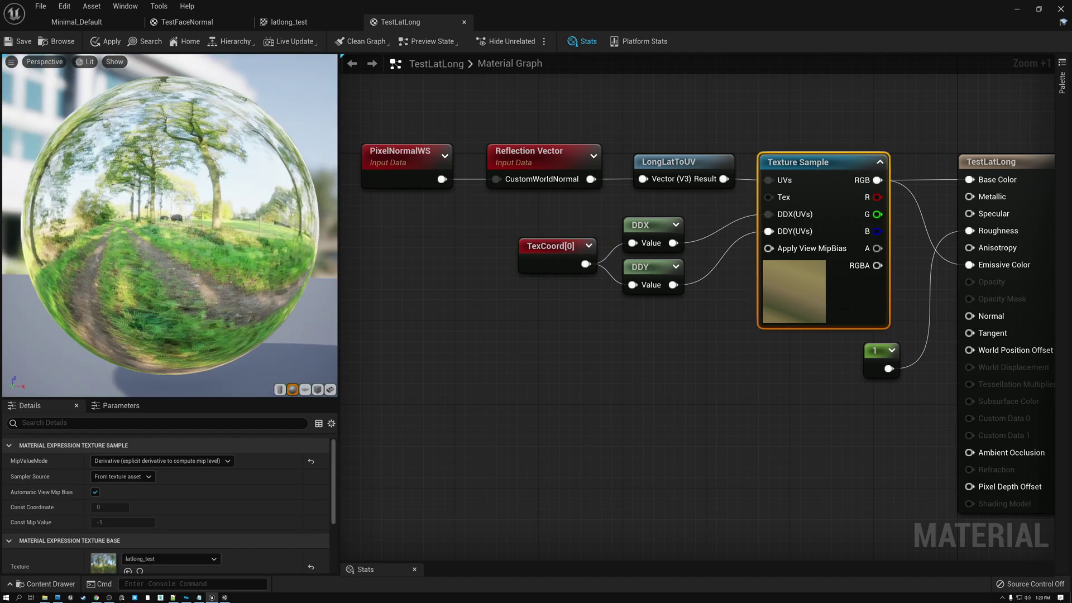
{"action": "left_click_drag", "start_coordinate": [169, 228], "coordinate": [193, 227]}
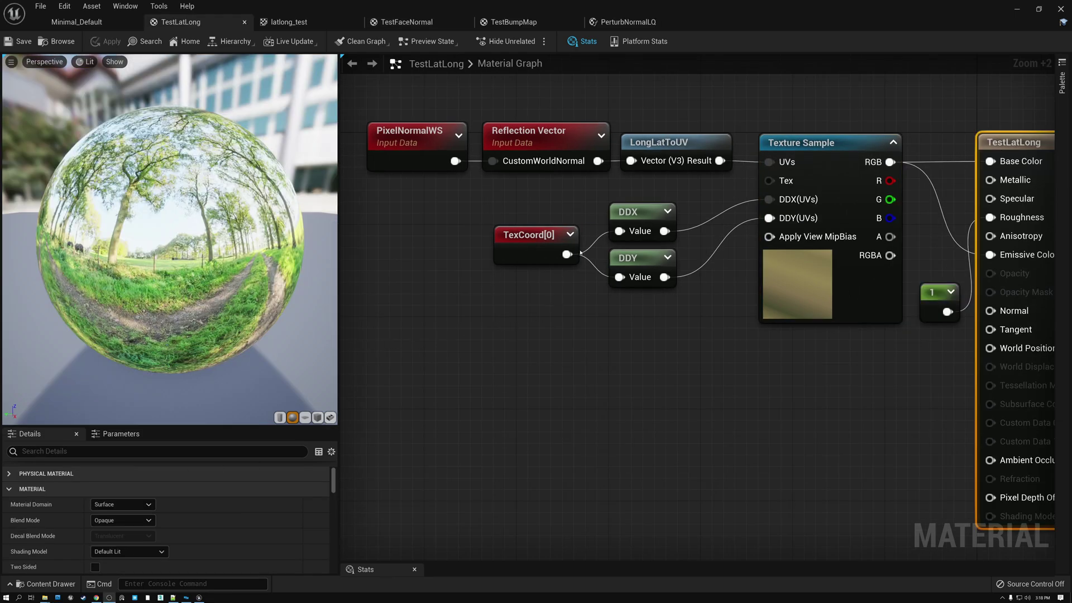
{"action": "left_click_drag", "start_coordinate": [636, 212], "coordinate": [637, 223]}
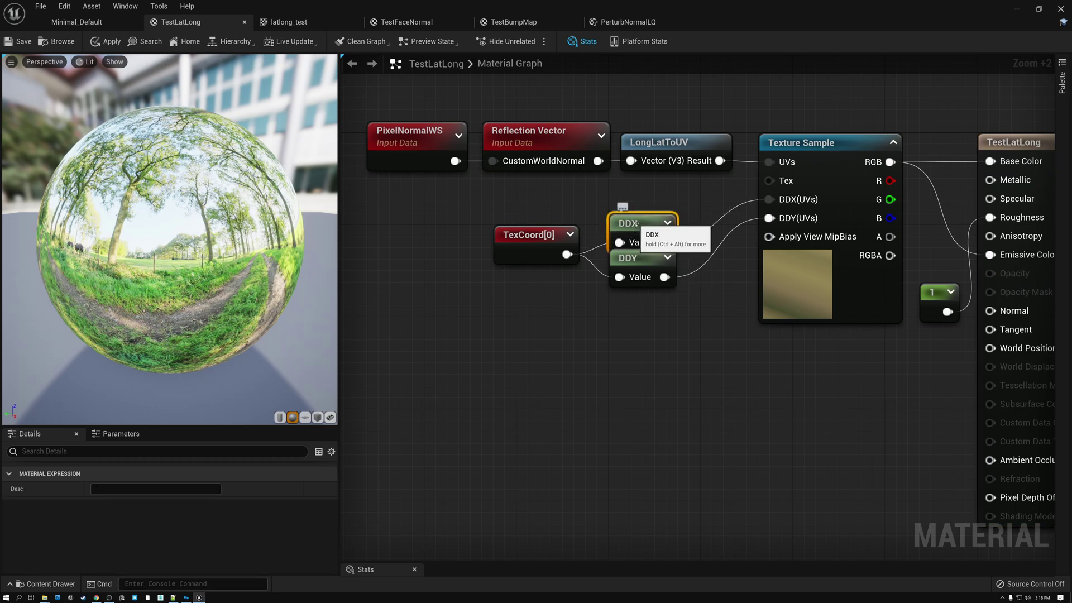
{"action": "key", "text": "ctrl+z"}
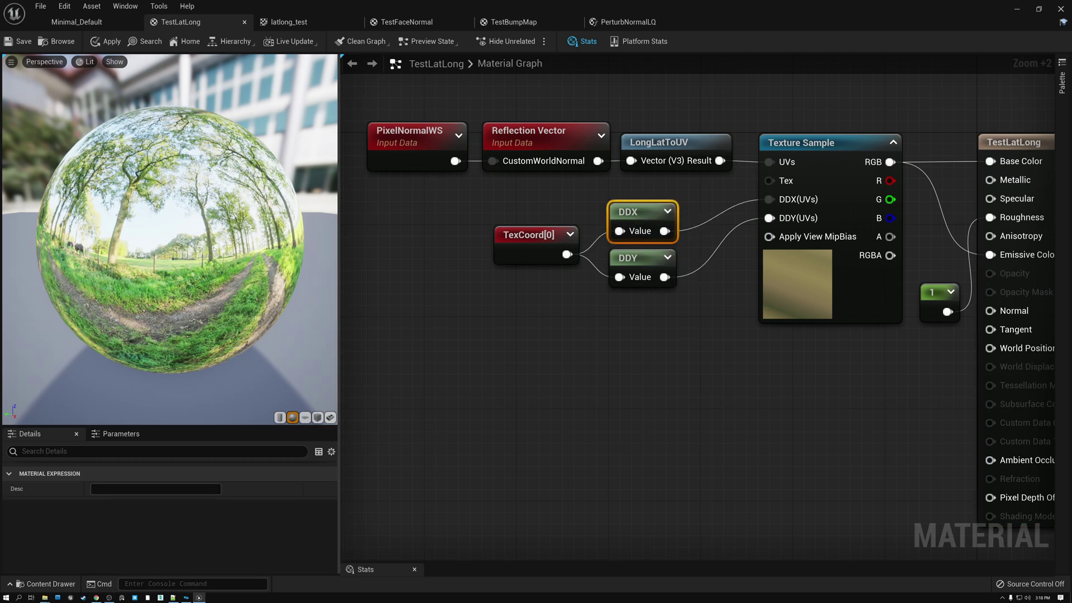
{"action": "left_click_drag", "start_coordinate": [212, 244], "coordinate": [215, 244]}
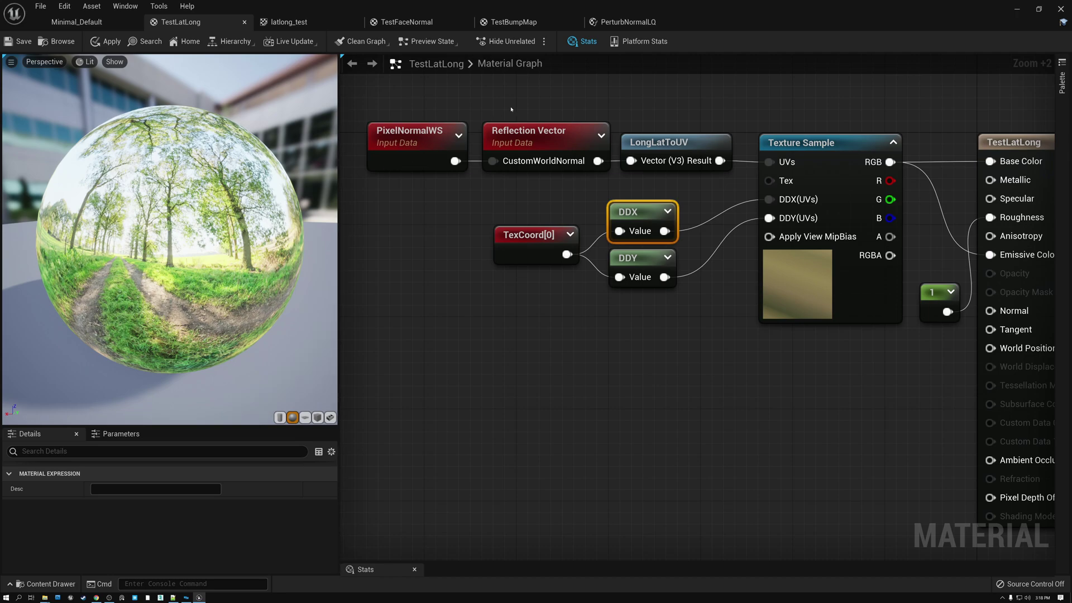
Open TestBumpMap and select its Texture Sample and hand-built bump-normal node chain
{"action": "left_click", "coordinate": [506, 25]}
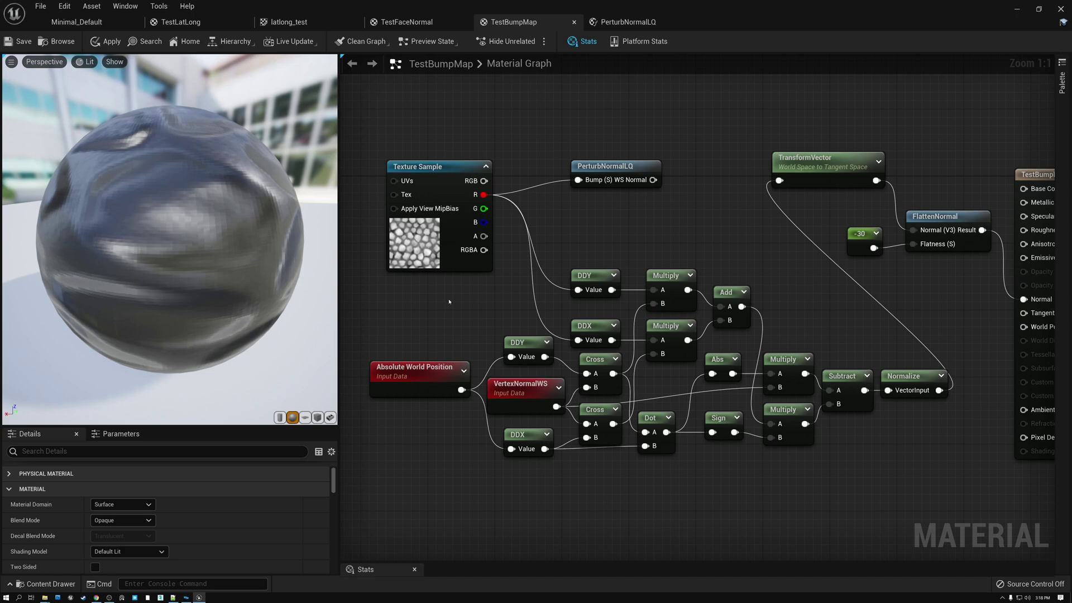
{"action": "left_click_drag", "start_coordinate": [429, 288], "coordinate": [952, 474]}
{"action": "left_click", "coordinate": [456, 328]}
{"action": "left_click", "coordinate": [413, 255]}
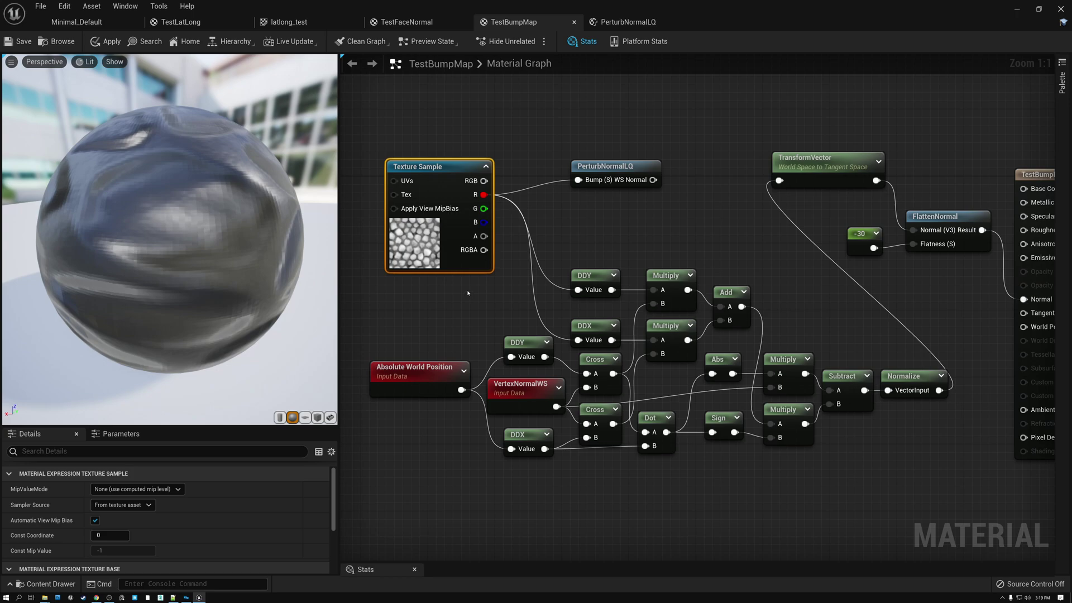
{"action": "left_click_drag", "start_coordinate": [468, 293], "coordinate": [940, 463]}
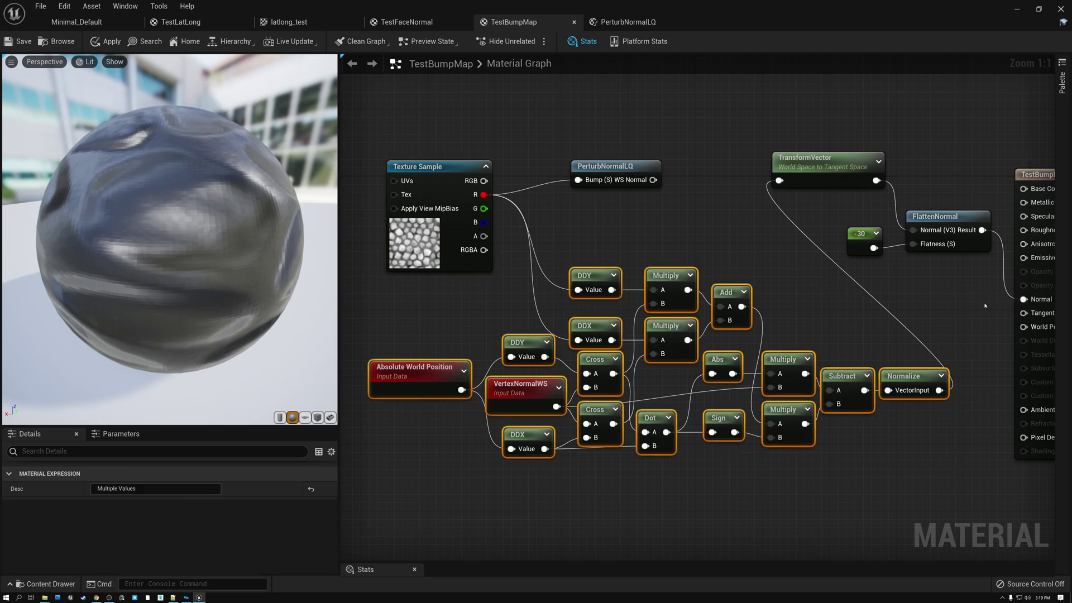
{"action": "left_click", "coordinate": [1035, 175]}
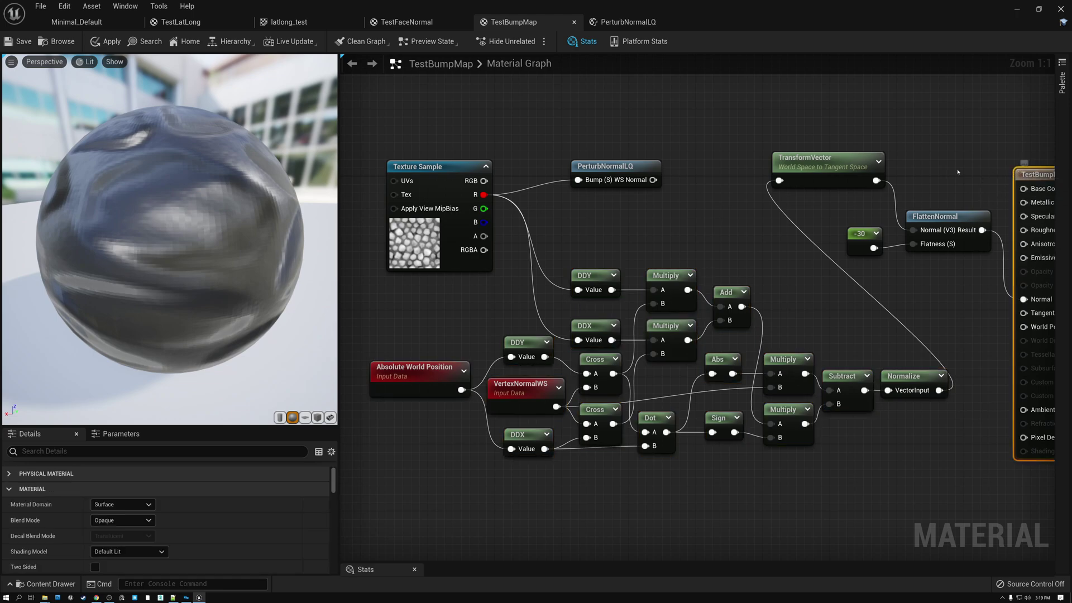
Inspect the DDY, DDX and math node cluster, then orbit the bumpy preview sphere
{"action": "left_click", "coordinate": [585, 276]}
{"action": "left_click", "coordinate": [591, 328]}
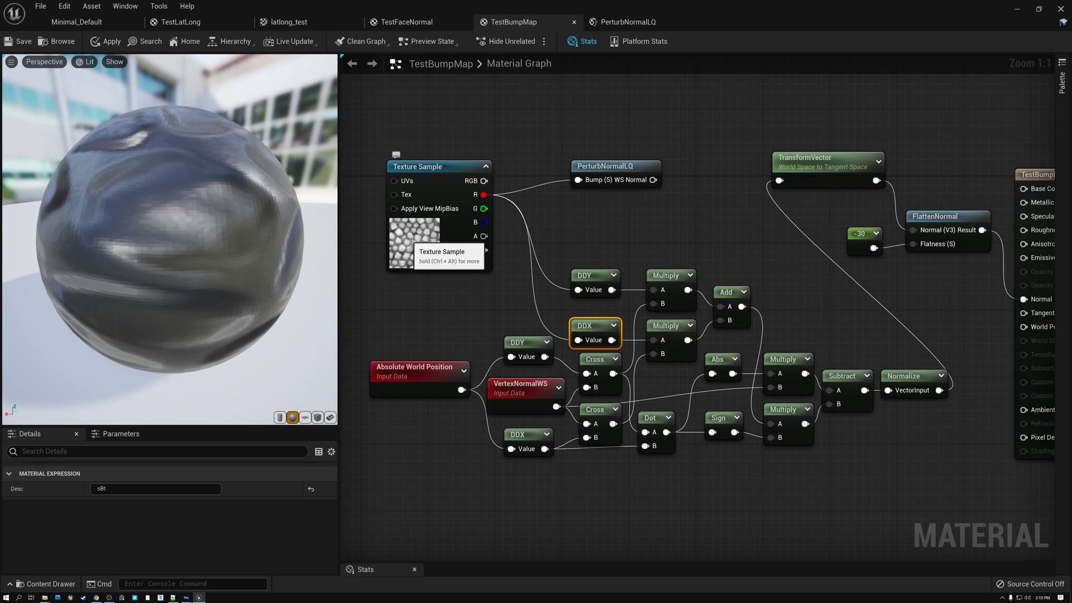
{"action": "left_click_drag", "start_coordinate": [429, 283], "coordinate": [909, 463]}
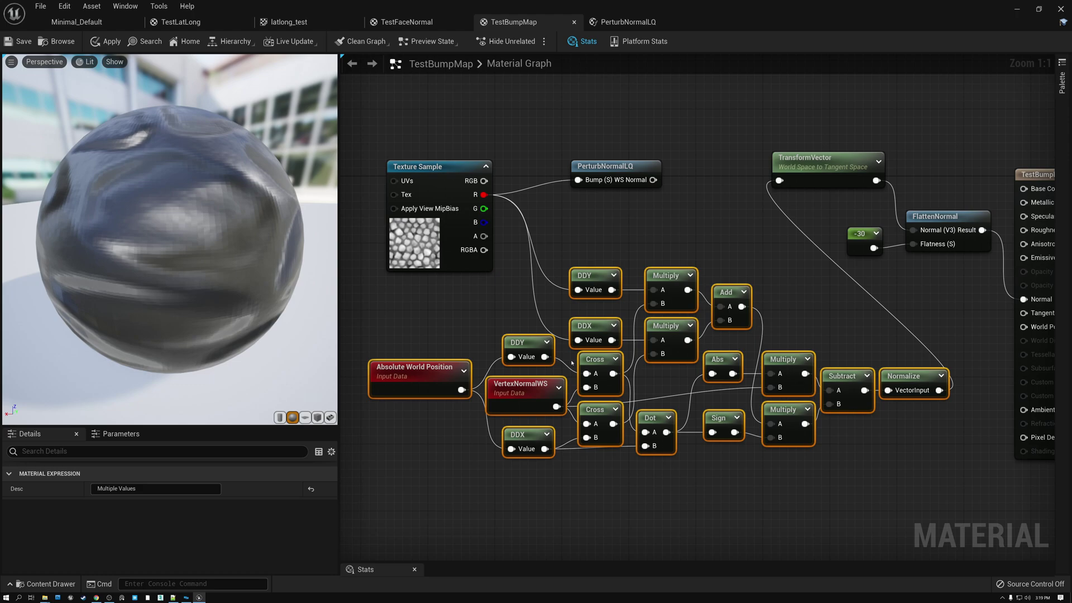
{"action": "left_click", "coordinate": [426, 179]}
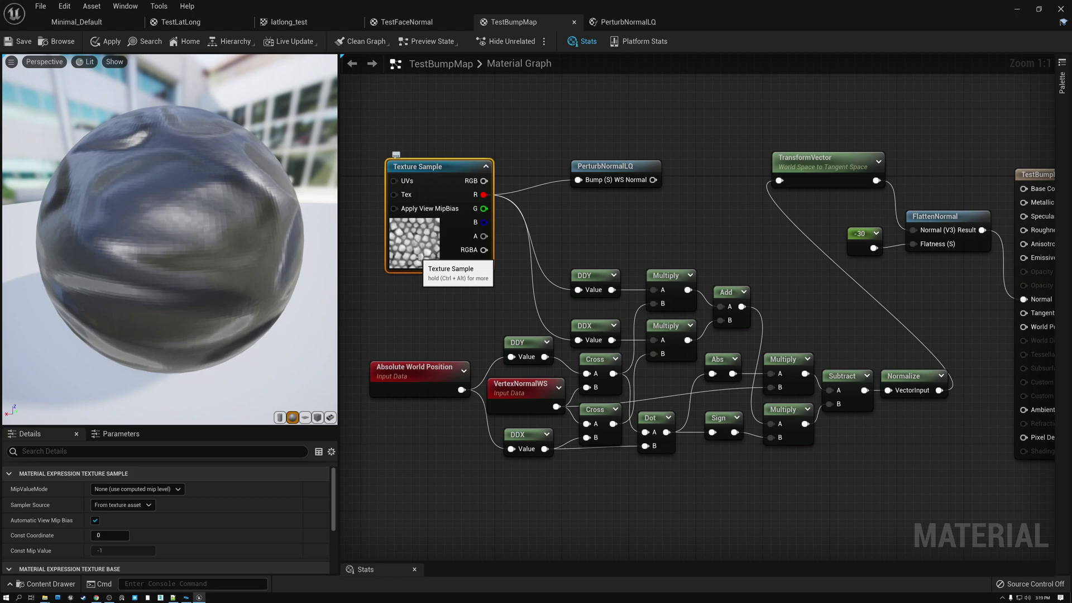
{"action": "left_click", "coordinate": [581, 274]}
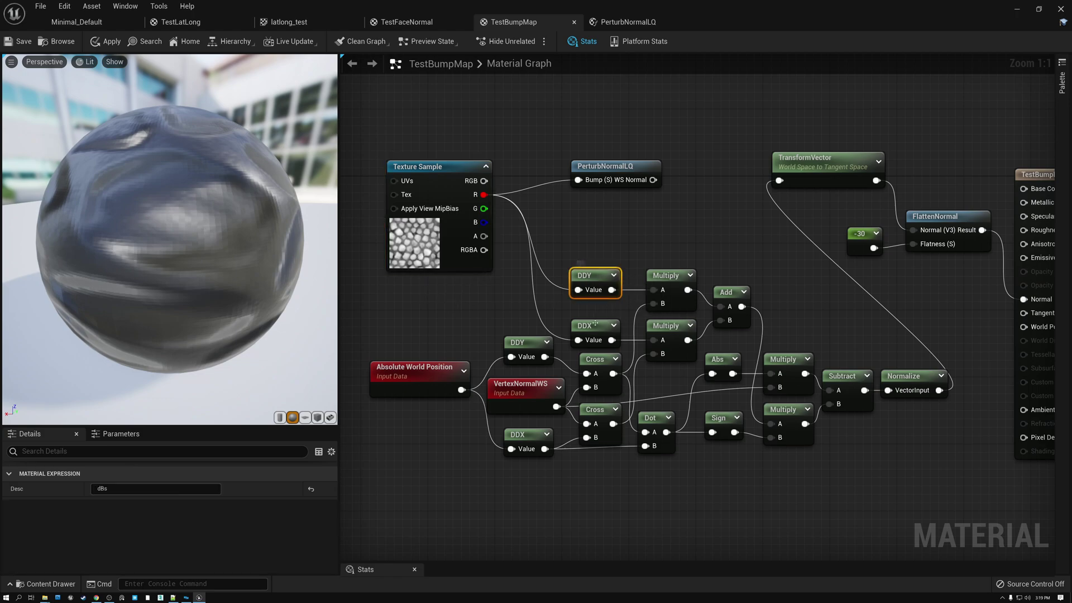
{"action": "left_click", "coordinate": [594, 326]}
{"action": "left_click_drag", "start_coordinate": [455, 283], "coordinate": [904, 458]}
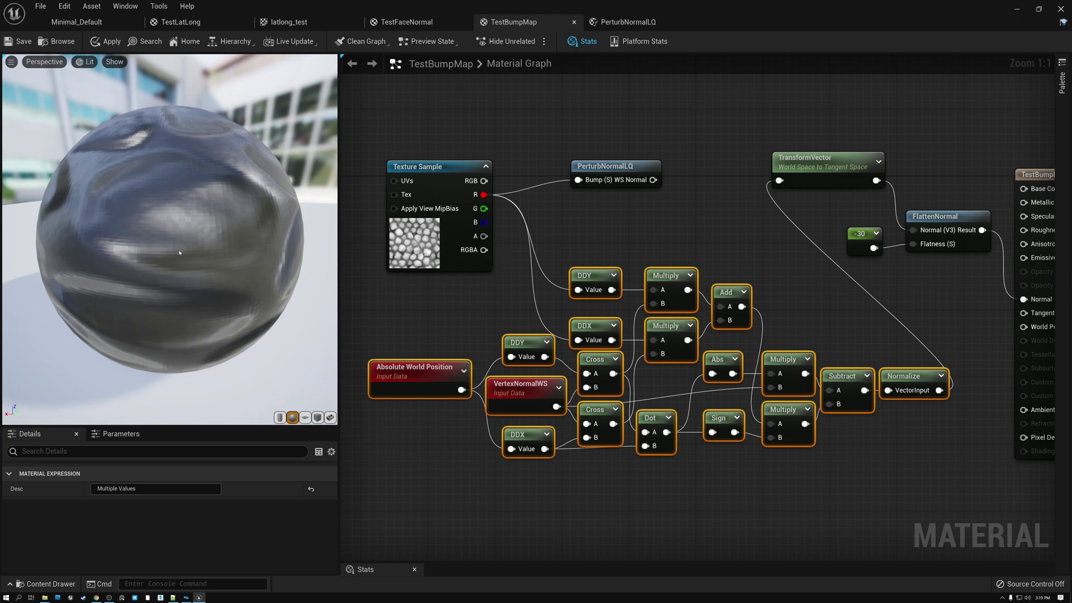
{"action": "left_click_drag", "start_coordinate": [172, 246], "coordinate": [50, 246]}
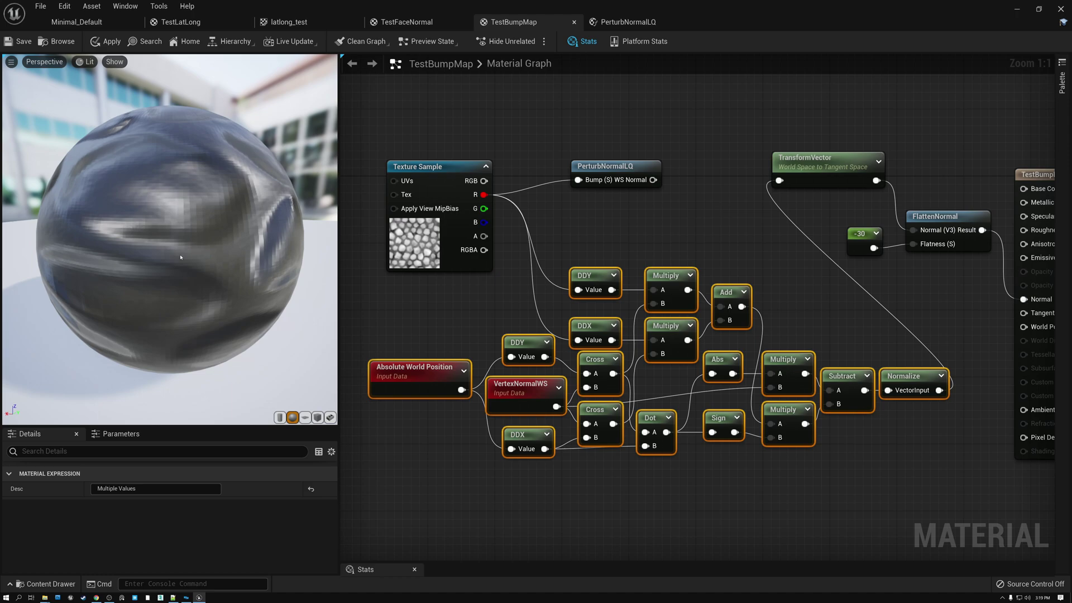
{"action": "left_click", "coordinate": [475, 292]}
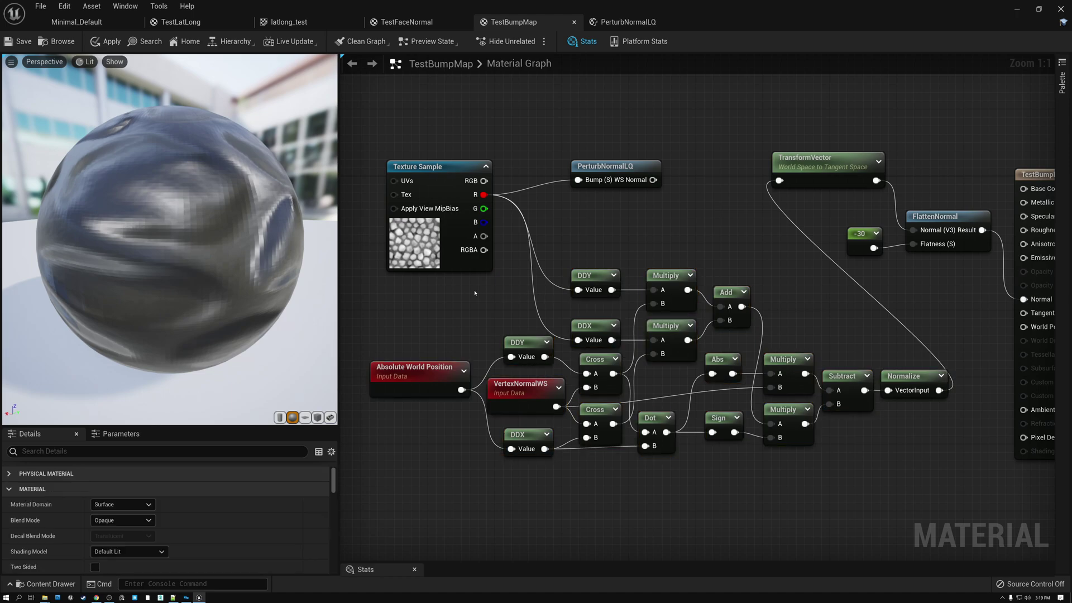
{"action": "left_click_drag", "start_coordinate": [565, 324], "coordinate": [892, 462]}
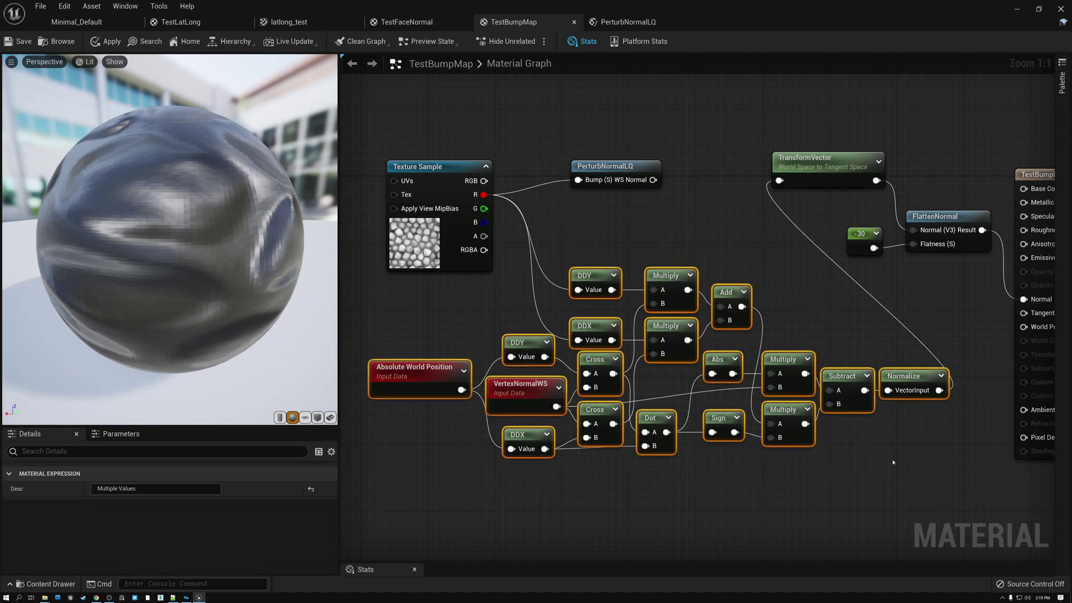
{"action": "left_click", "coordinate": [477, 317]}
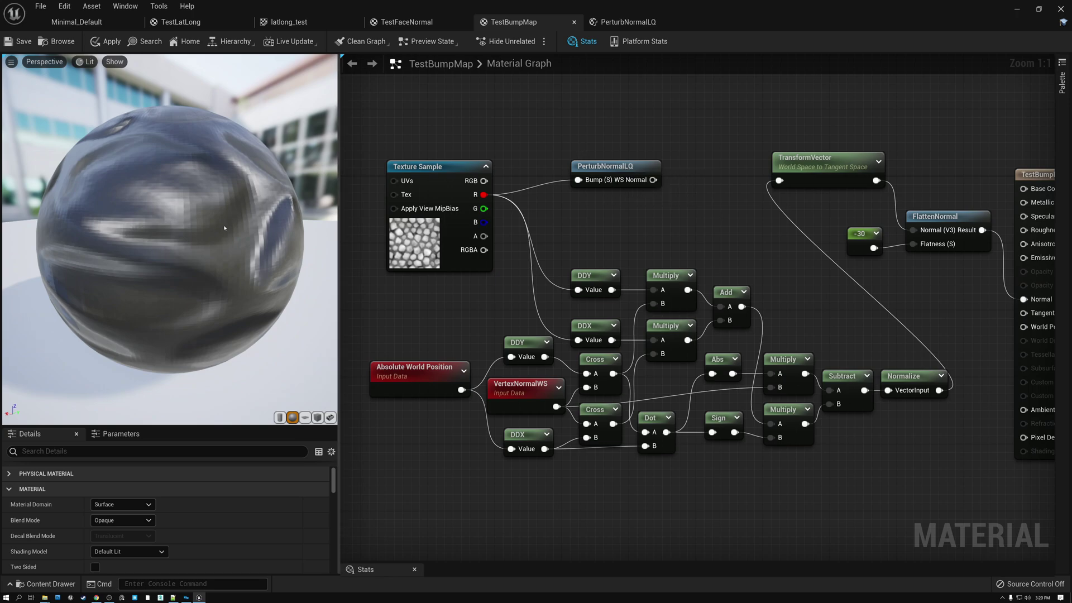
{"action": "left_click_drag", "start_coordinate": [168, 240], "coordinate": [212, 244]}
{"action": "left_click_drag", "start_coordinate": [148, 204], "coordinate": [251, 199]}
{"action": "scroll", "coordinate": [168, 200], "scroll_direction": "up", "scroll_amount": 3}
{"action": "mouse_move", "coordinate": [170, 231]}
{"action": "left_mouse_down"}
{"action": "mouse_move", "coordinate": [193, 231]}
{"action": "mouse_move", "coordinate": [170, 230]}
{"action": "left_mouse_up"}
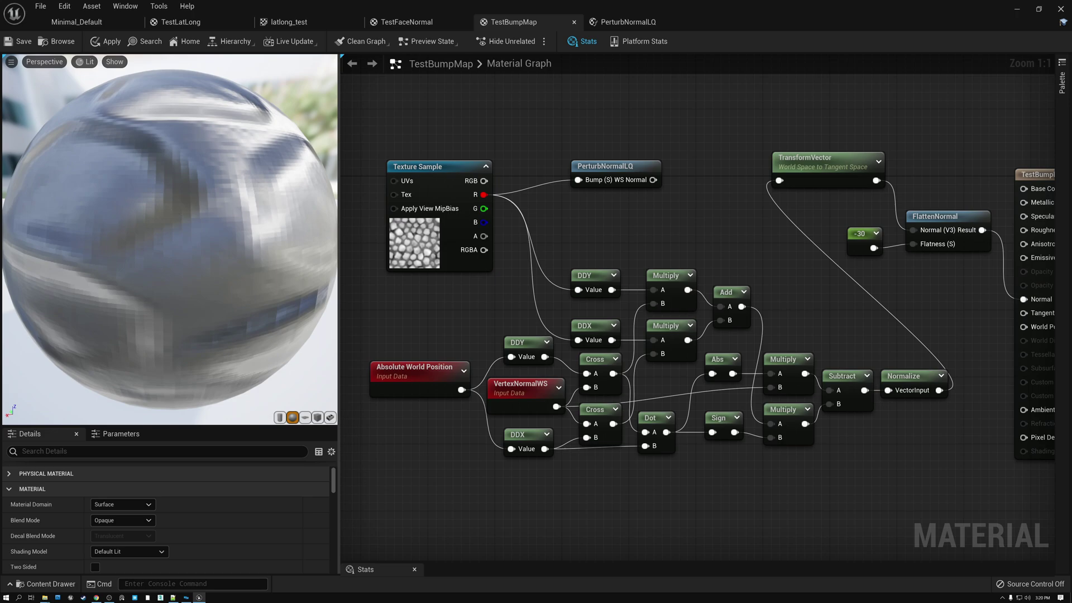
{"action": "left_click_drag", "start_coordinate": [162, 190], "coordinate": [162, 189]}
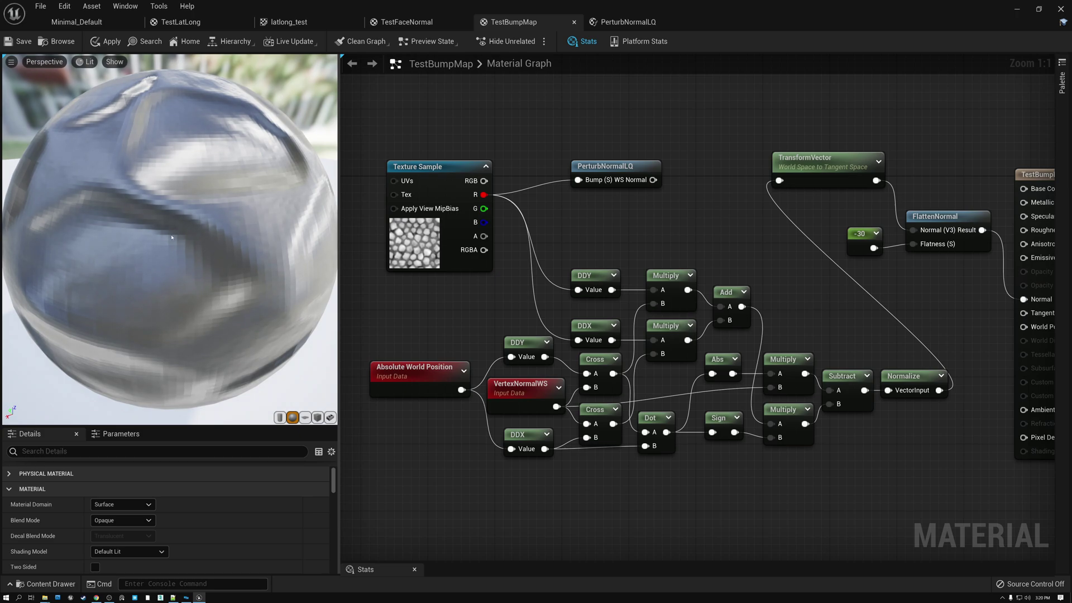
{"action": "left_click_drag", "start_coordinate": [180, 237], "coordinate": [143, 228]}
{"action": "scroll", "coordinate": [143, 227], "scroll_direction": "up", "scroll_amount": 3}
{"action": "scroll", "coordinate": [143, 227], "scroll_direction": "down", "scroll_amount": 5}
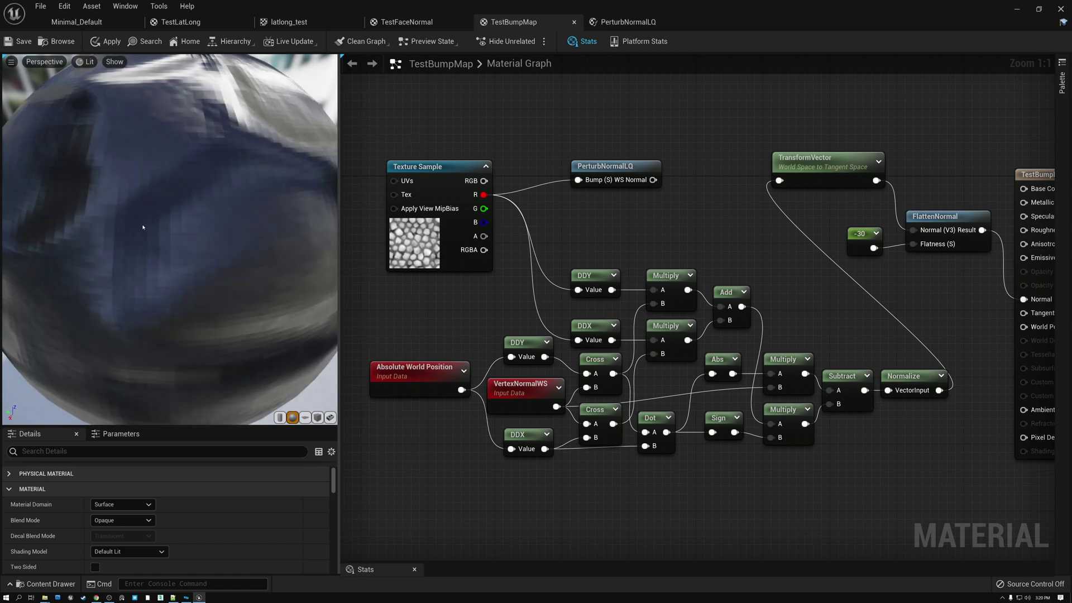
{"action": "scroll", "coordinate": [143, 228], "scroll_direction": "up", "scroll_amount": 2}
{"action": "left_click_drag", "start_coordinate": [143, 227], "coordinate": [56, 222]}
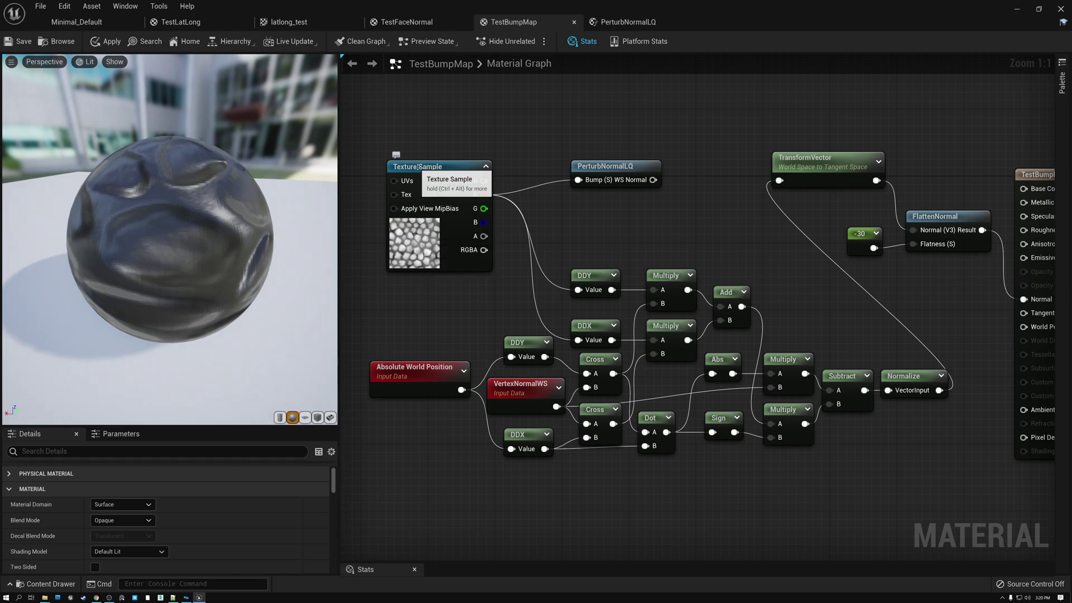
{"action": "left_click", "coordinate": [423, 270]}
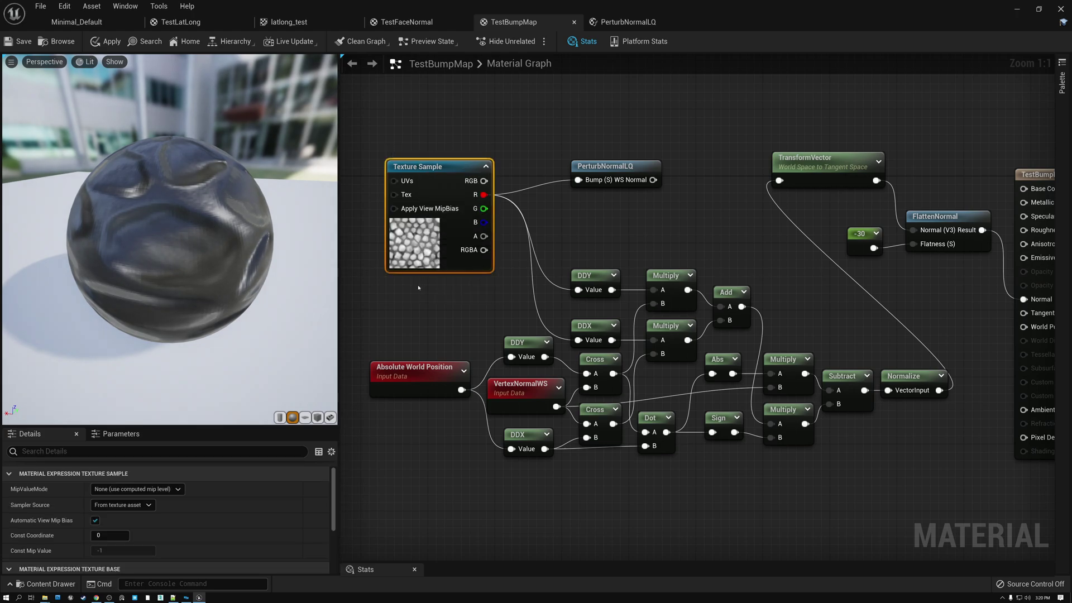
{"action": "left_click", "coordinate": [608, 174]}
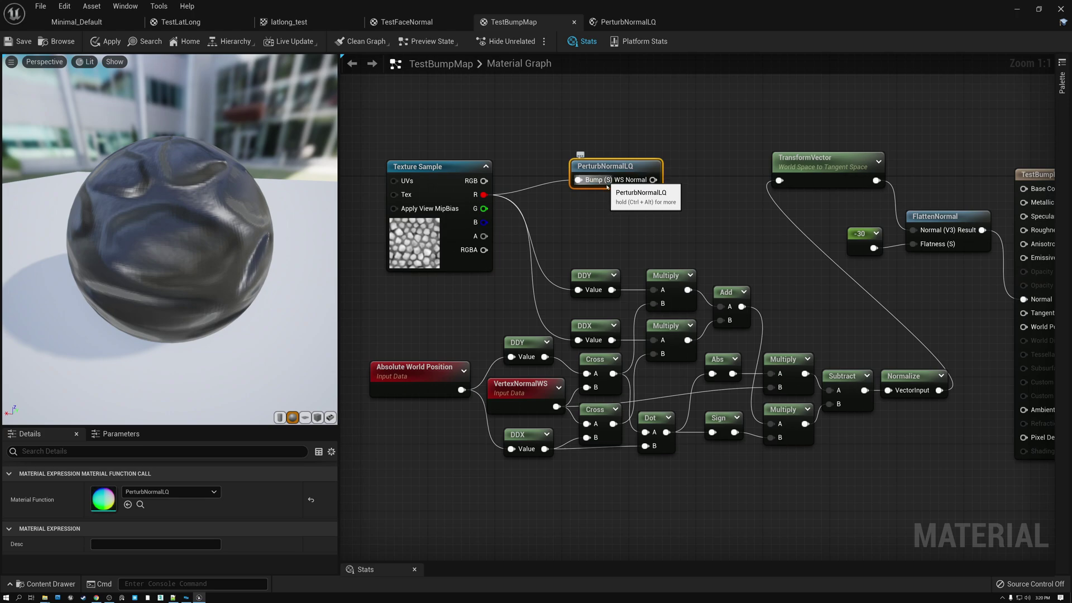
{"action": "left_click", "coordinate": [602, 225]}
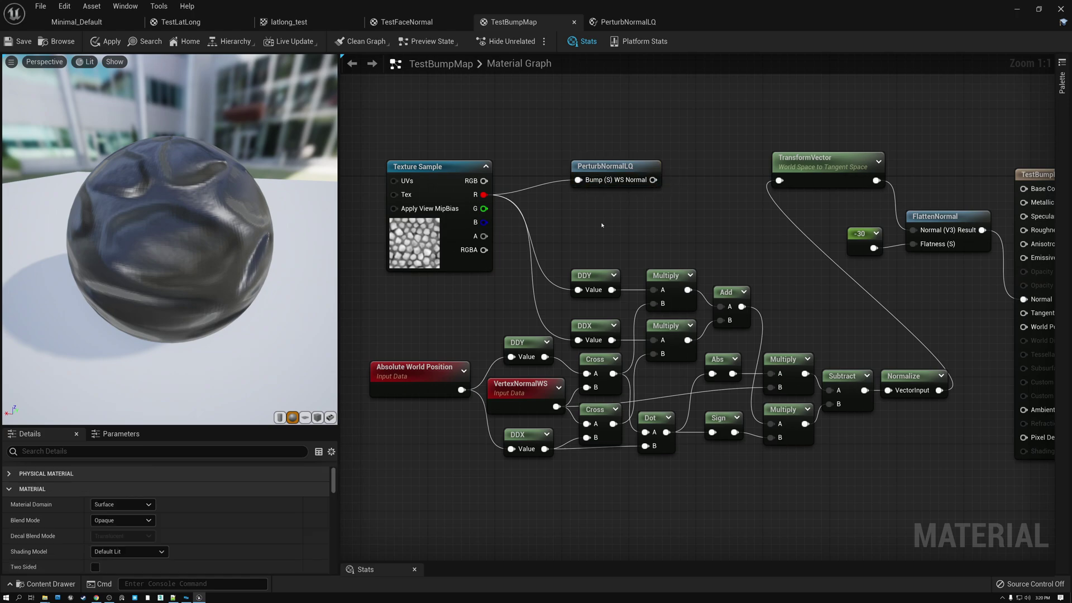
{"action": "right_click", "coordinate": [602, 224]}
{"action": "type", "text": "pertu"}
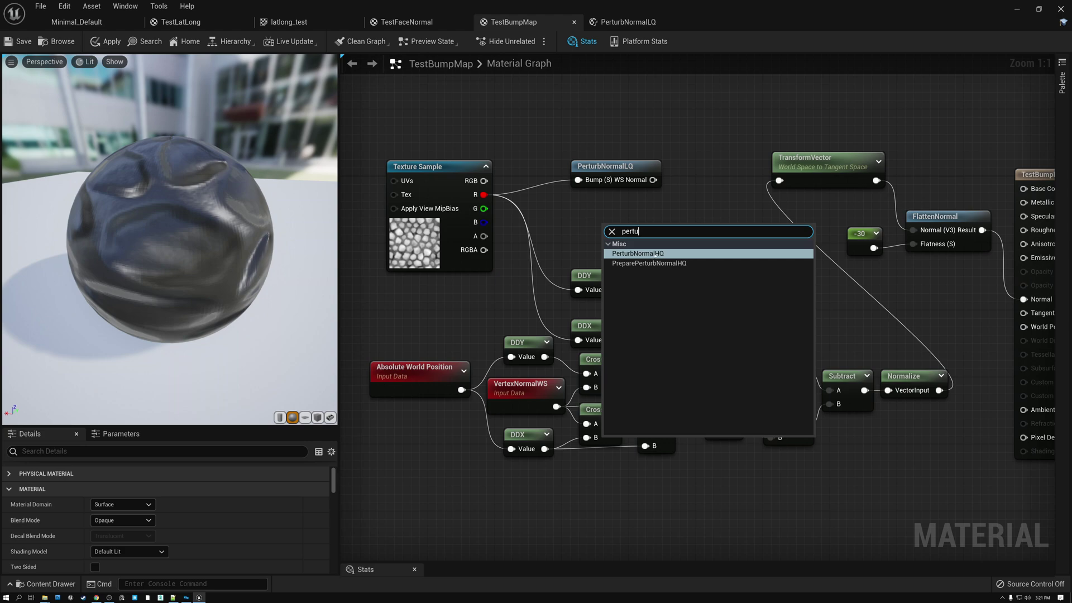
{"action": "left_click", "coordinate": [611, 168]}
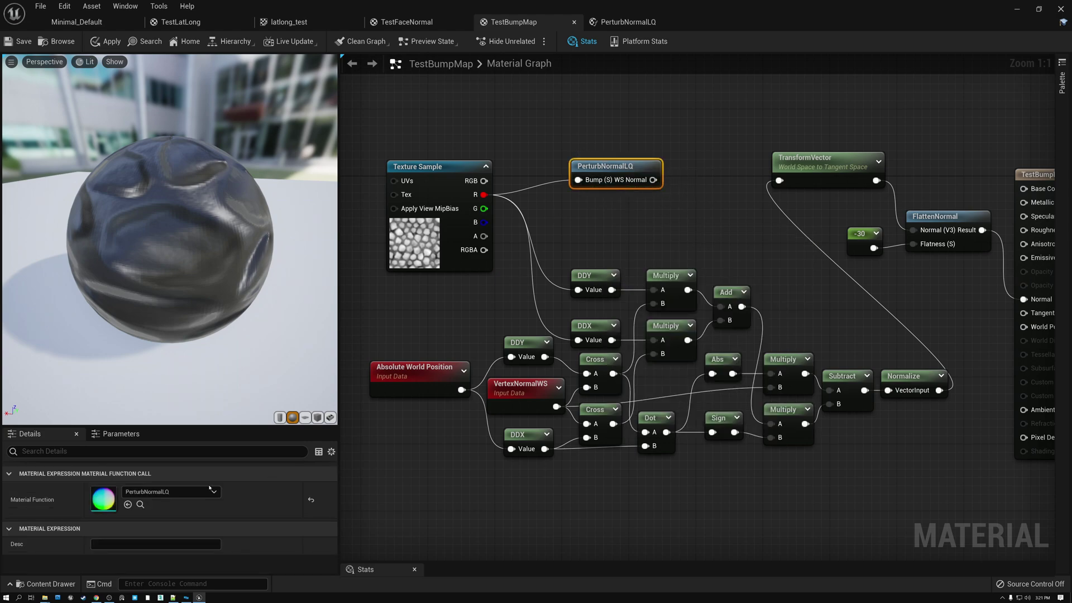
Drag PerturbNormalLQ from Engine_MaterialFunctions03 > Procedurals into the TestBumpMap graph
{"action": "left_click", "coordinate": [10, 585]}
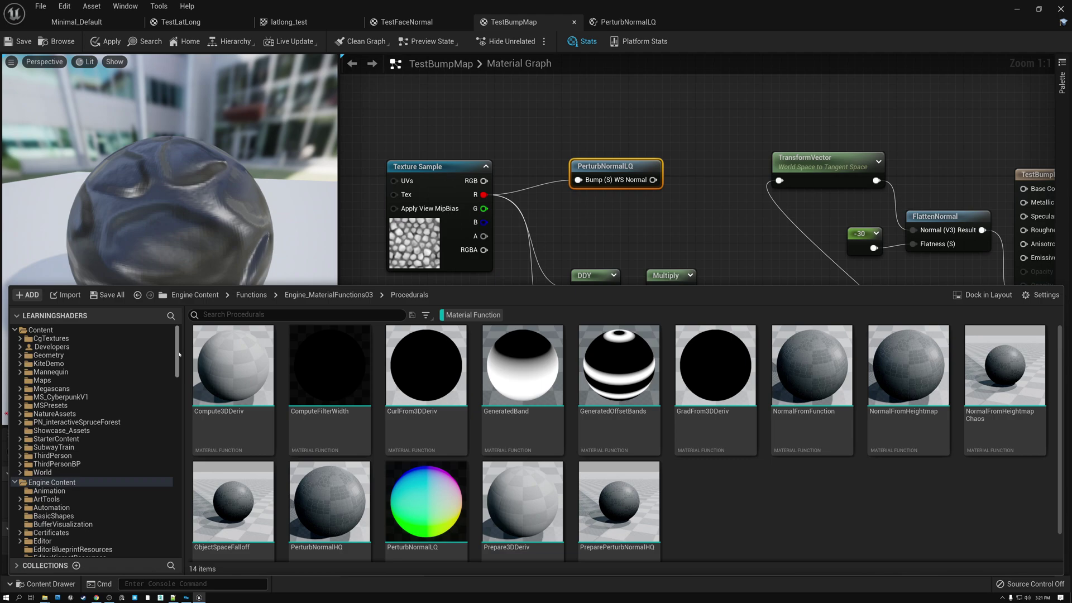
{"action": "scroll", "coordinate": [179, 351], "scroll_direction": "down", "scroll_amount": 5}
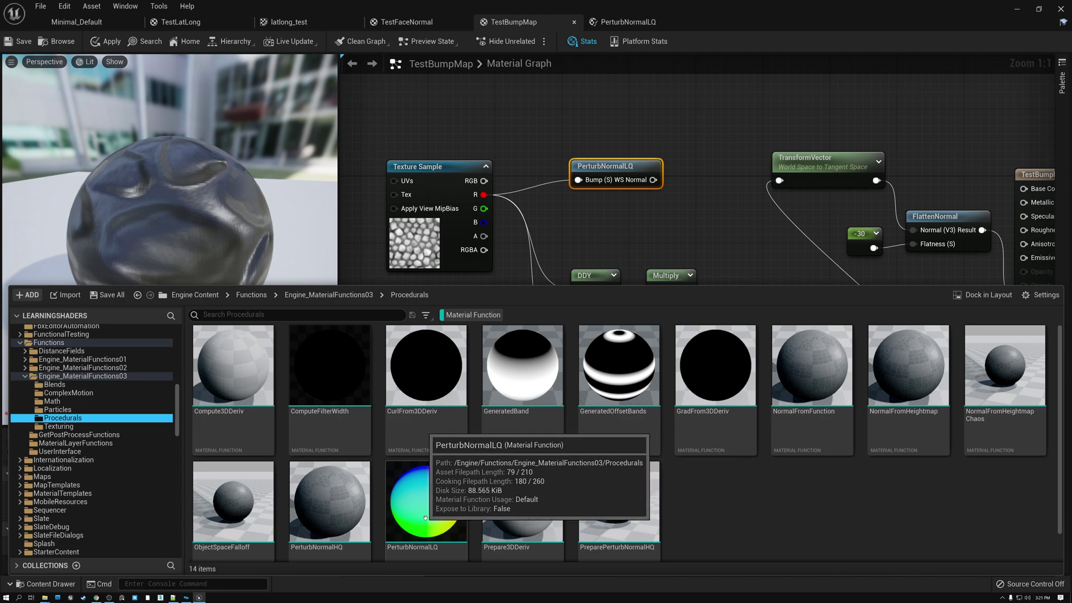
{"action": "left_click_drag", "start_coordinate": [425, 518], "coordinate": [611, 217]}
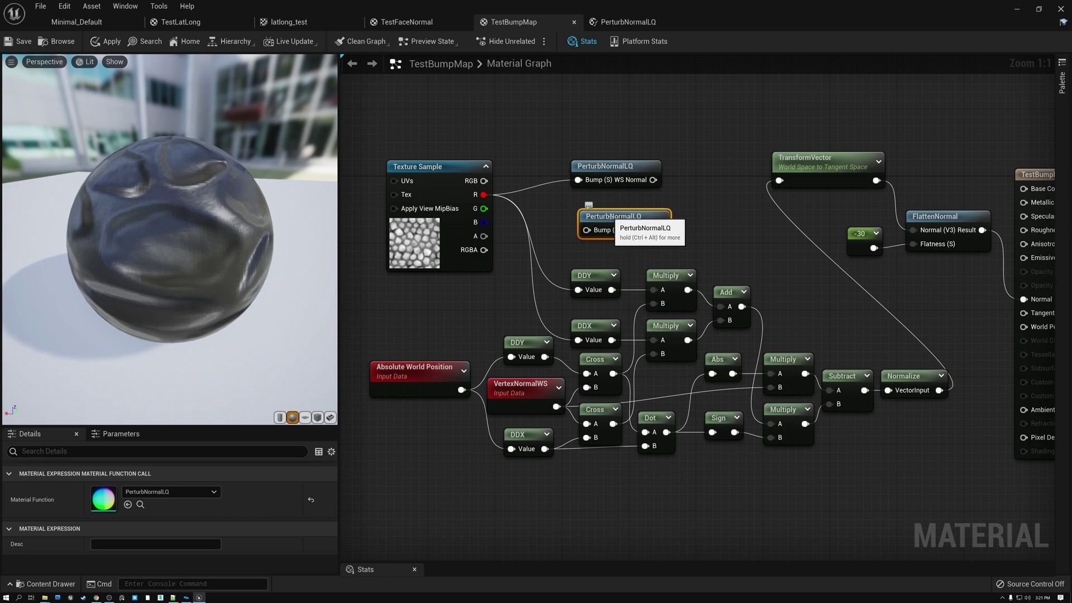
Delete the duplicate PerturbNormalLQ node and select, then deselect, the bump-normal node network
{"action": "key", "text": "Delete"}
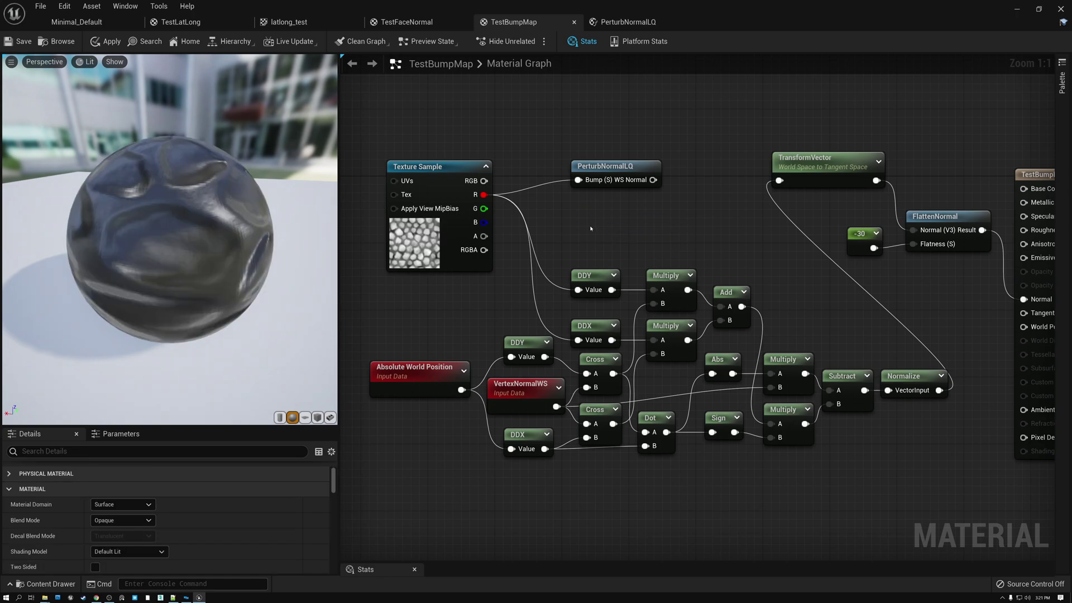
{"action": "left_click", "coordinate": [603, 166]}
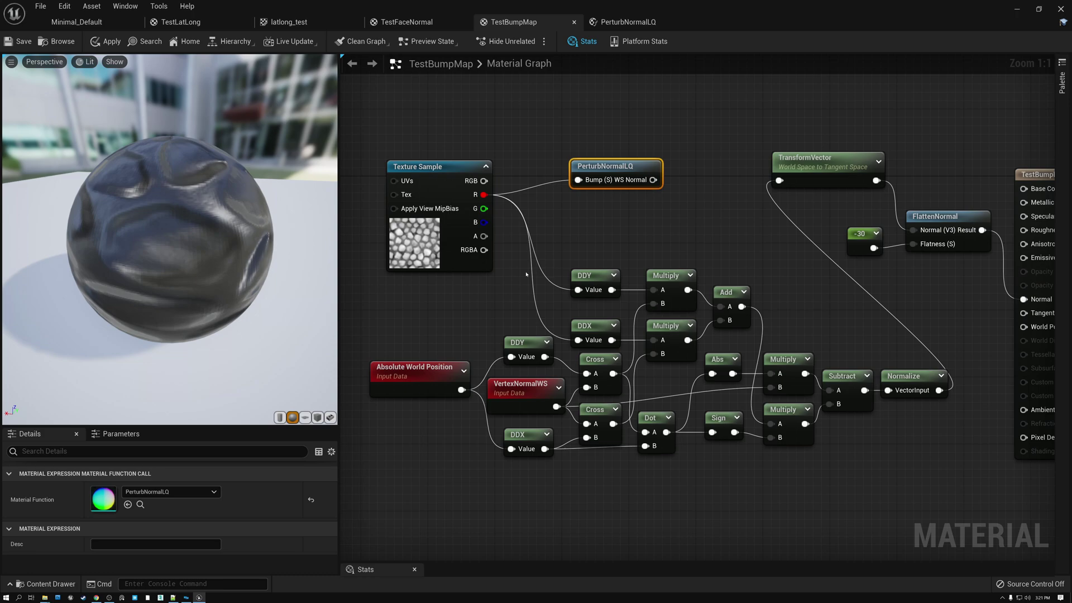
{"action": "left_click_drag", "start_coordinate": [441, 289], "coordinate": [935, 466]}
{"action": "left_click", "coordinate": [579, 239]}
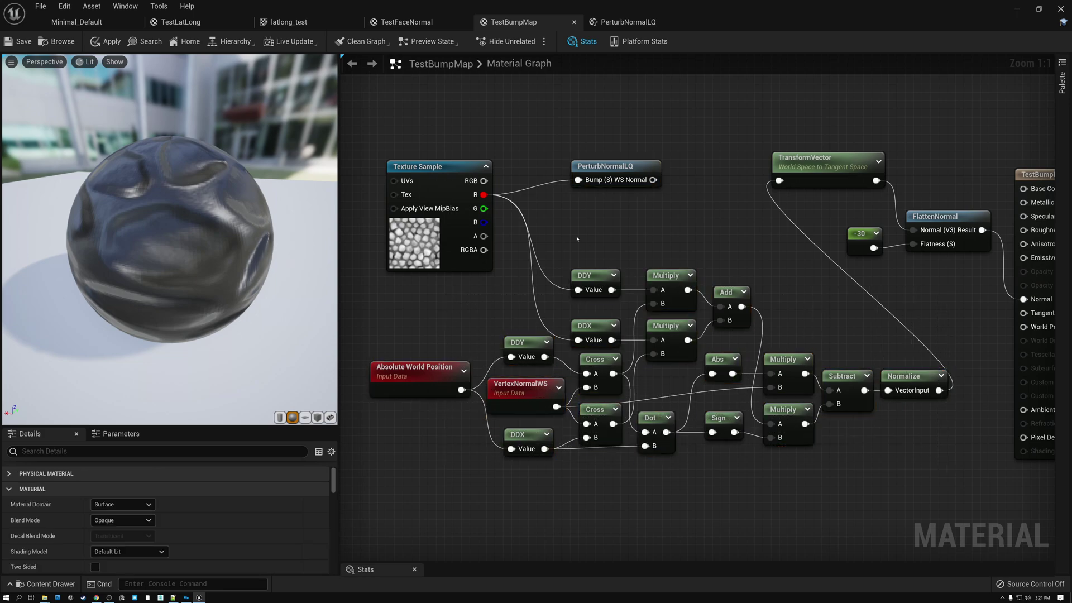
Wire PerturbNormalLQ's WS Normal output onward and nudge the node slightly left
{"action": "left_click", "coordinate": [604, 168]}
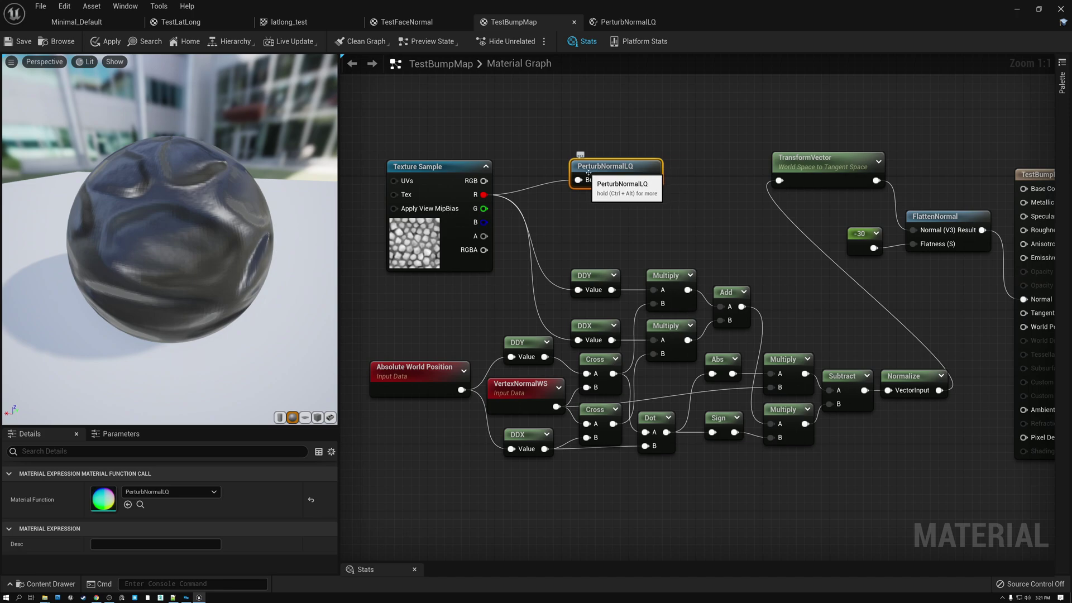
{"action": "left_click_drag", "start_coordinate": [653, 179], "coordinate": [749, 168]}
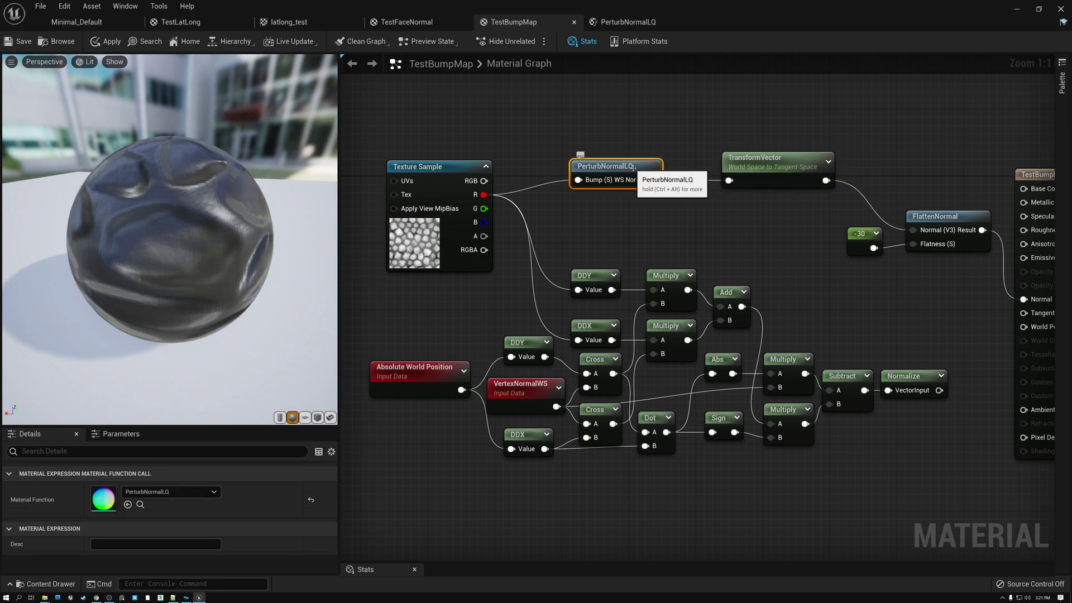
{"action": "left_click_drag", "start_coordinate": [625, 166], "coordinate": [609, 166]}
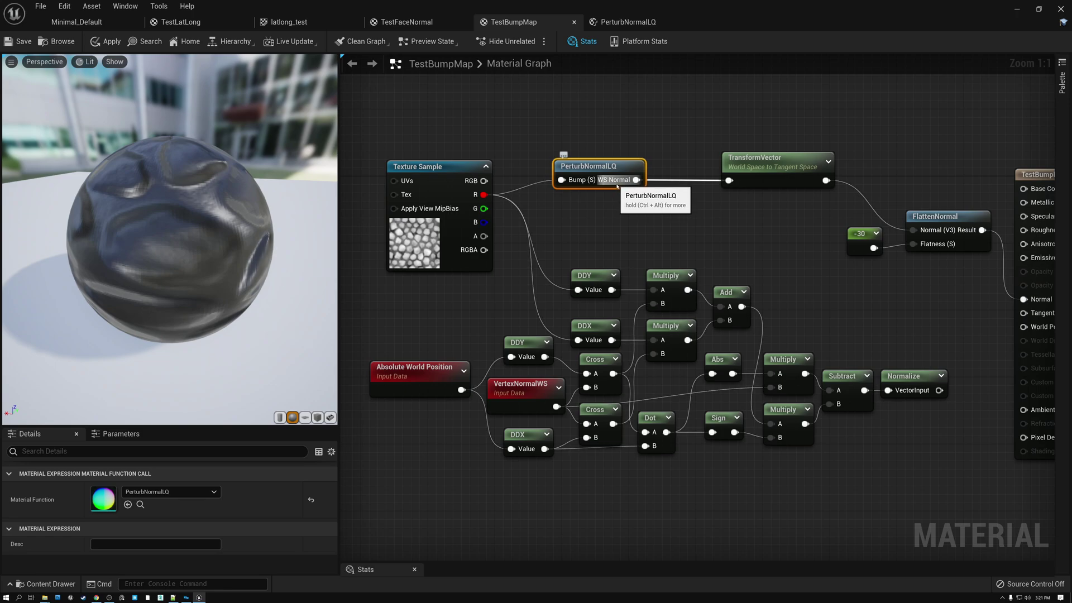
{"action": "left_click", "coordinate": [1035, 174]}
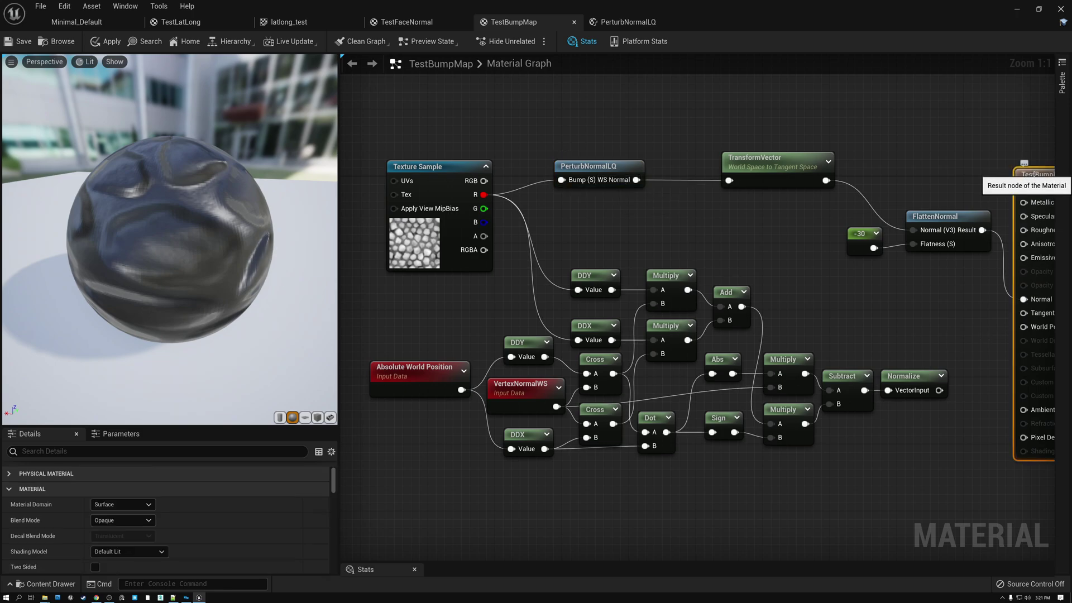
{"action": "left_click", "coordinate": [779, 164]}
Move the TransformVector node, then the -30 and FlattenNormal nodes, to the left
{"action": "left_click_drag", "start_coordinate": [780, 164], "coordinate": [738, 164]}
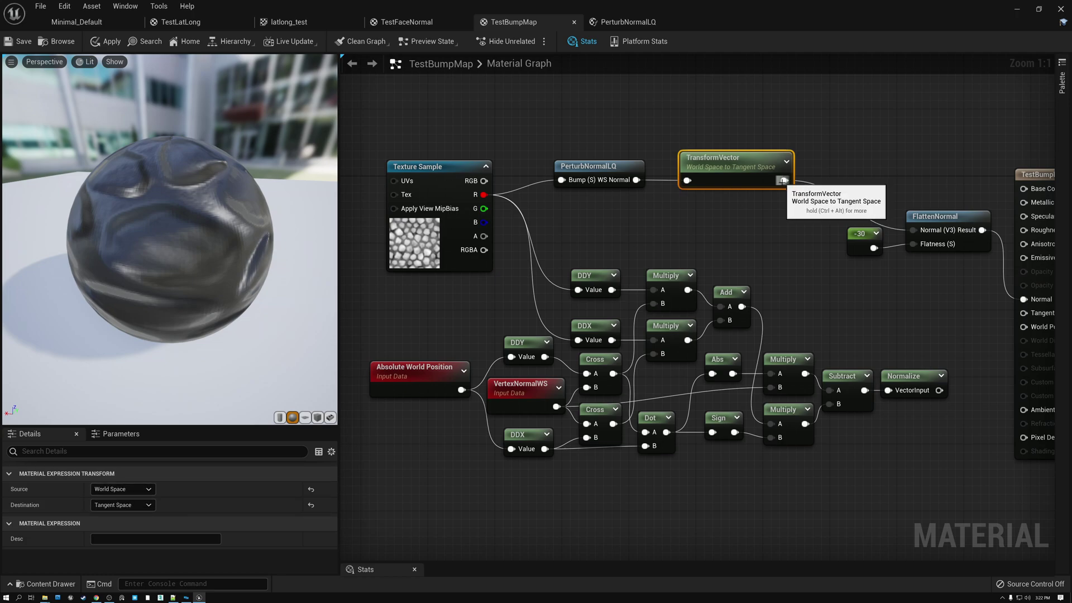
{"action": "left_click_drag", "start_coordinate": [874, 186], "coordinate": [859, 251]}
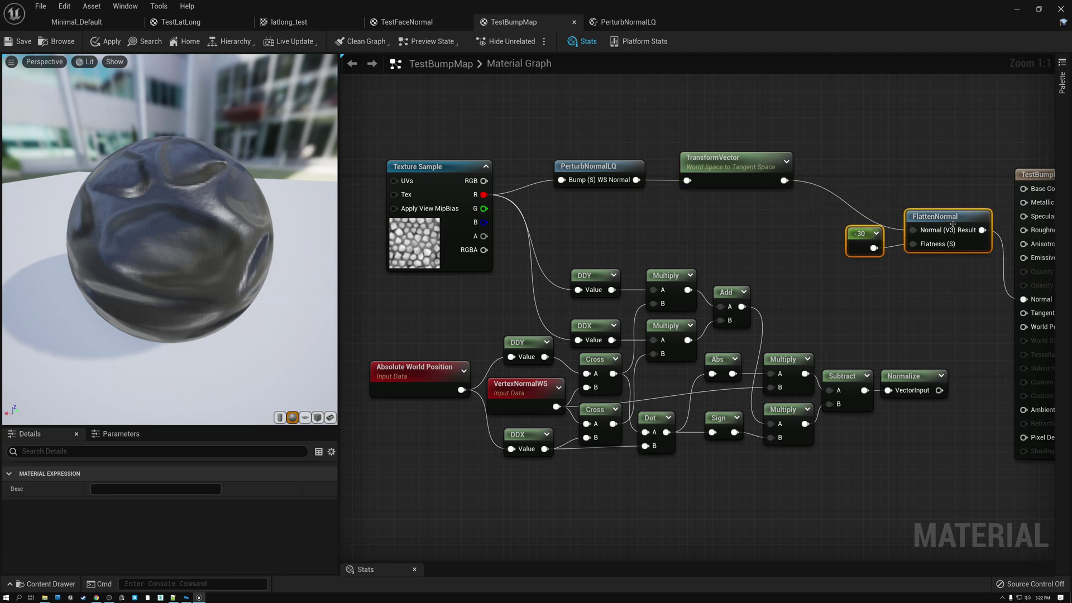
{"action": "left_click_drag", "start_coordinate": [951, 221], "coordinate": [909, 221]}
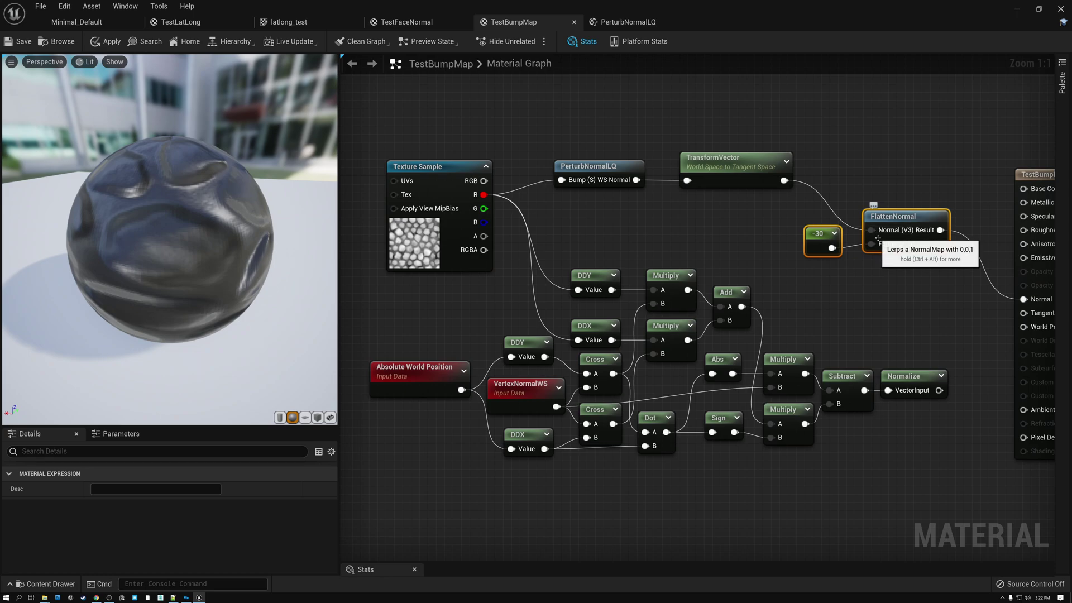
Compare TransformVector driving Normal directly, then restore FlattenNormal's Result into Normal
{"action": "left_click_drag", "start_coordinate": [784, 180], "coordinate": [1026, 300]}
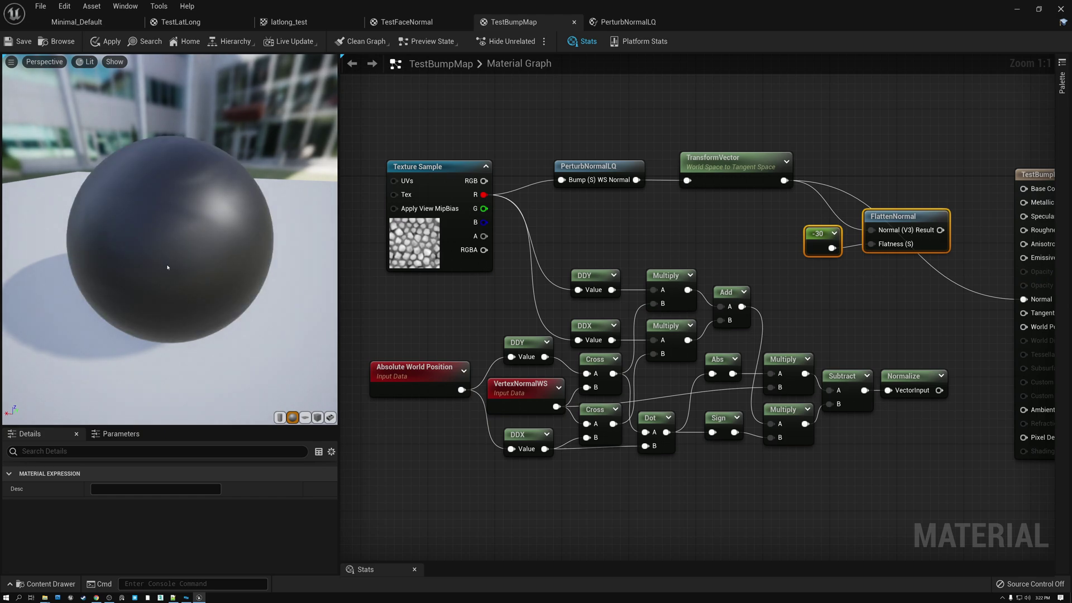
{"action": "left_click_drag", "start_coordinate": [154, 269], "coordinate": [279, 243]}
{"action": "scroll", "coordinate": [139, 239], "scroll_direction": "up", "scroll_amount": 4}
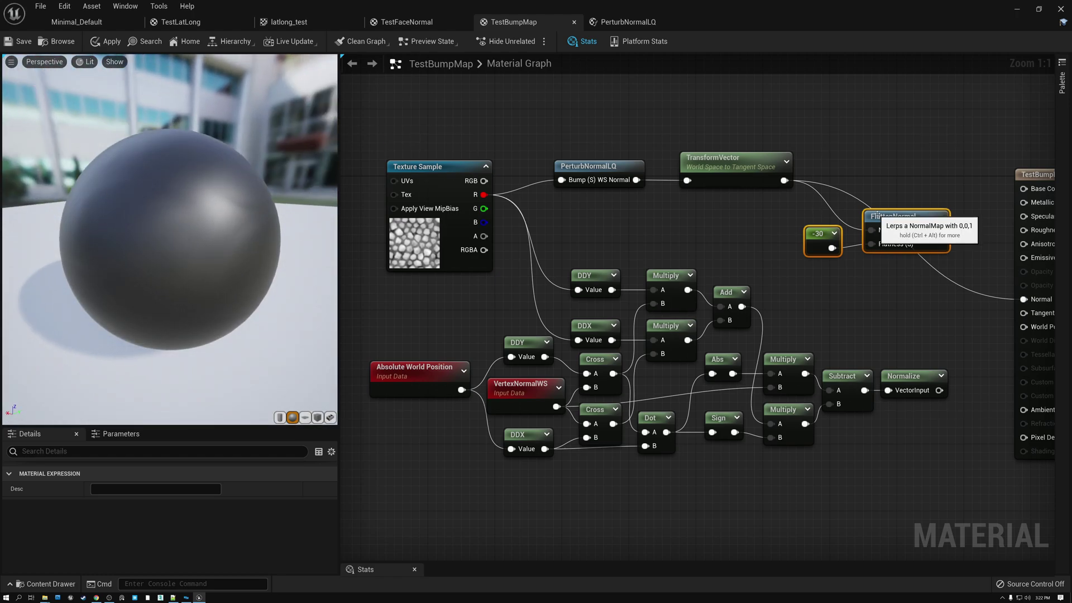
{"action": "left_click_drag", "start_coordinate": [943, 229], "coordinate": [1023, 299]}
{"action": "left_click_drag", "start_coordinate": [61, 220], "coordinate": [241, 233]}
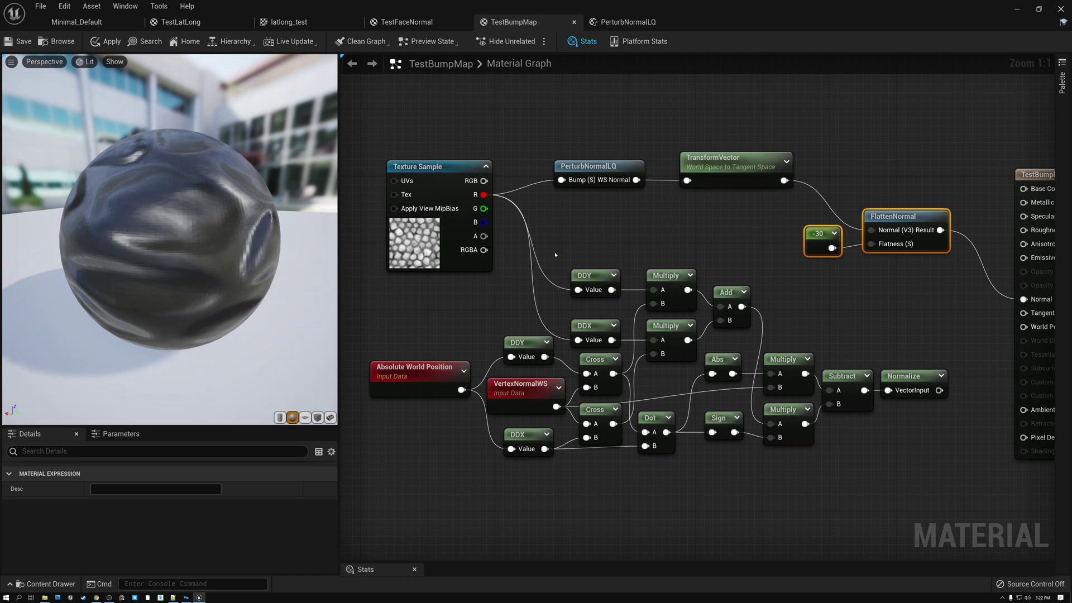
Box-select the DDX/DDY bump nodes from Absolute World Position to Normalize, then orbit the preview
{"action": "left_click_drag", "start_coordinate": [469, 293], "coordinate": [910, 473]}
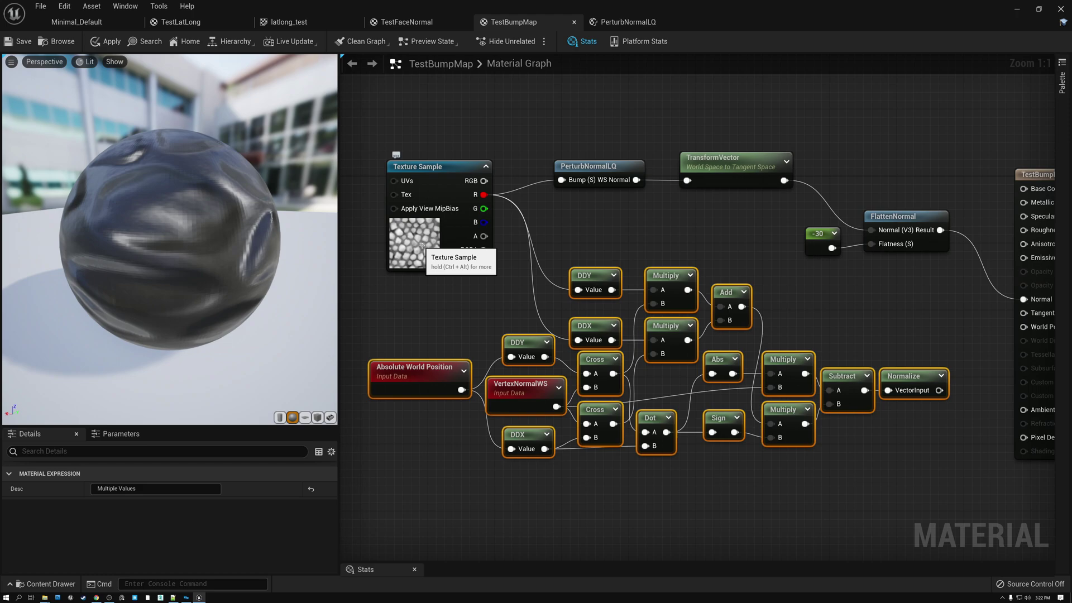
{"action": "left_click_drag", "start_coordinate": [148, 212], "coordinate": [304, 224]}
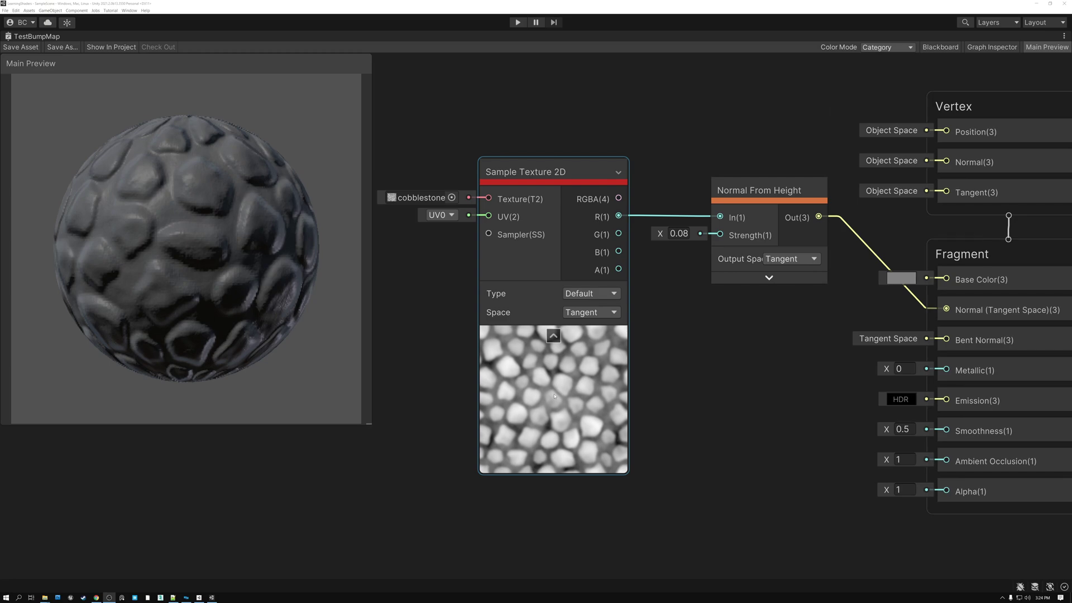
Nudge Normal From Height left, search nodes for 'normal', and set its Strength to 0.01
{"action": "left_click_drag", "start_coordinate": [767, 189], "coordinate": [752, 187]}
{"action": "left_click", "coordinate": [694, 328]}
{"action": "key", "text": "space"}
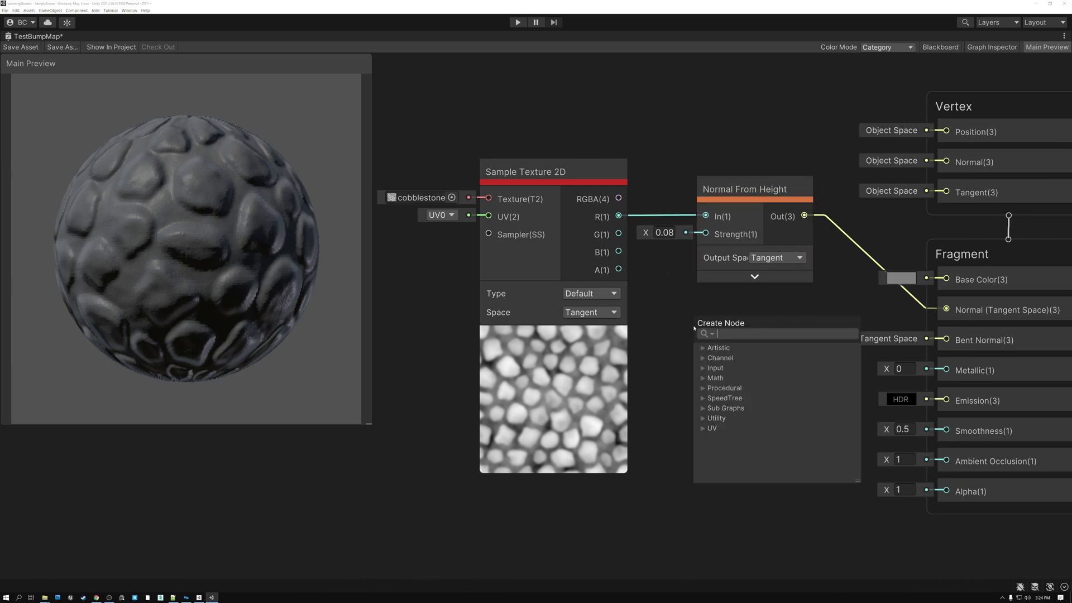
{"action": "type", "text": "normal"}
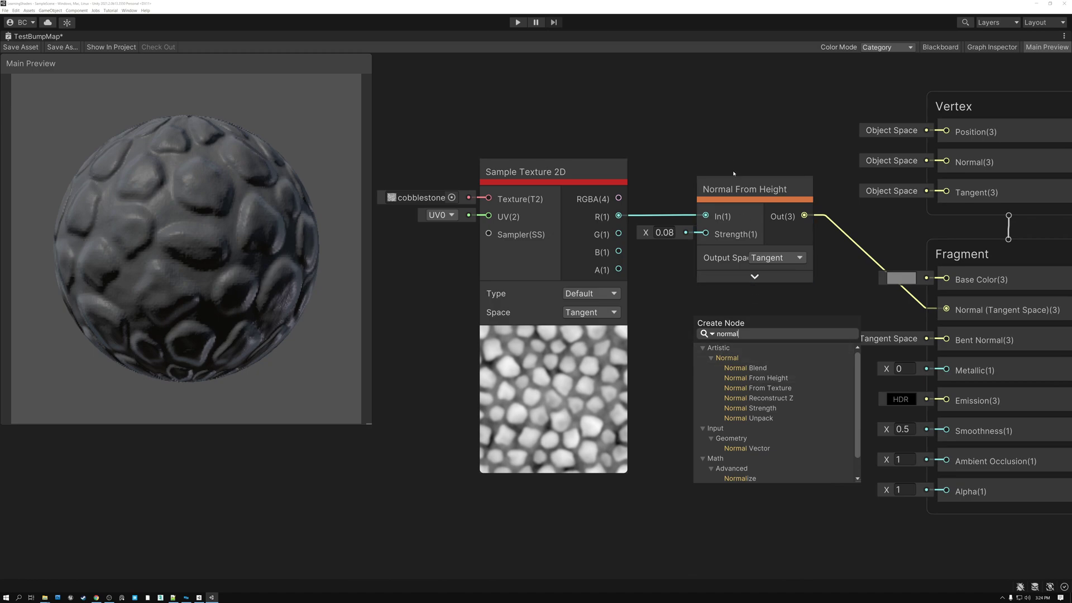
{"action": "left_click", "coordinate": [740, 193]}
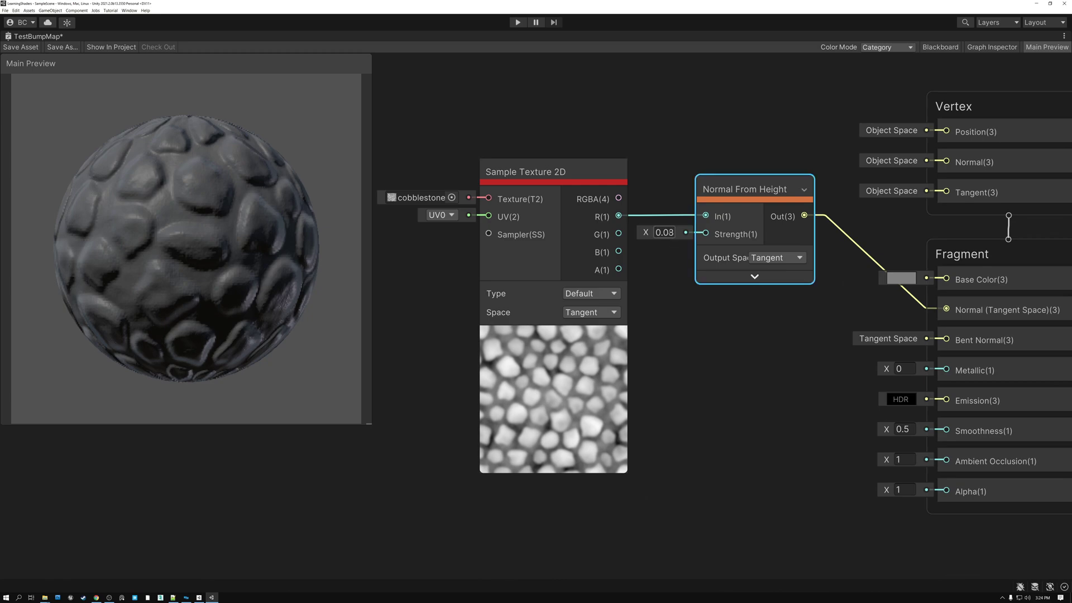
{"action": "left_click", "coordinate": [720, 240]}
{"action": "left_click", "coordinate": [673, 232]}
{"action": "type", "text": "0.01"}
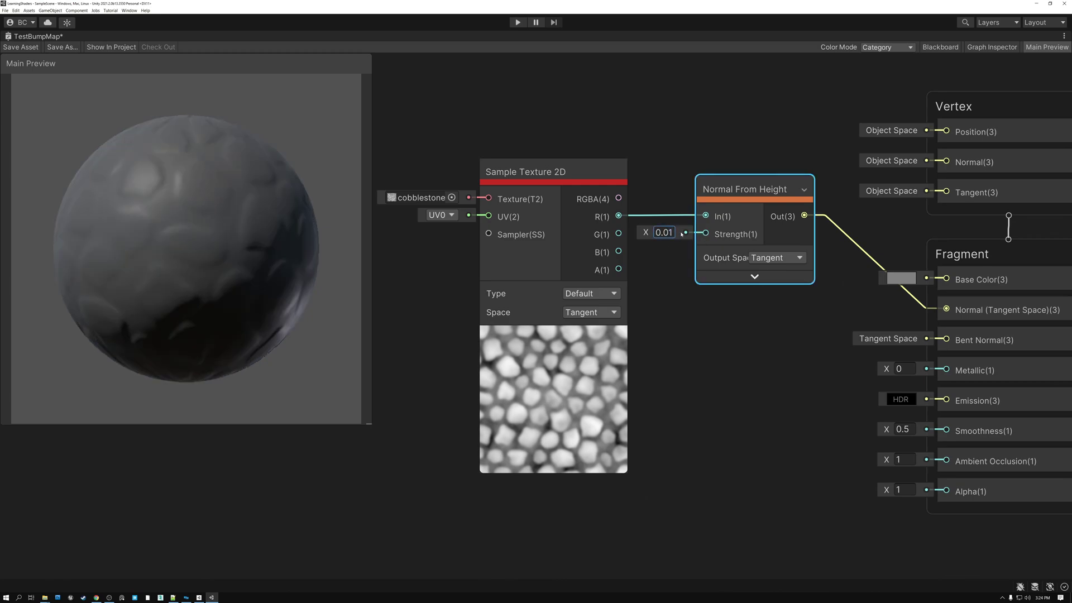
{"action": "key", "text": "Return"}
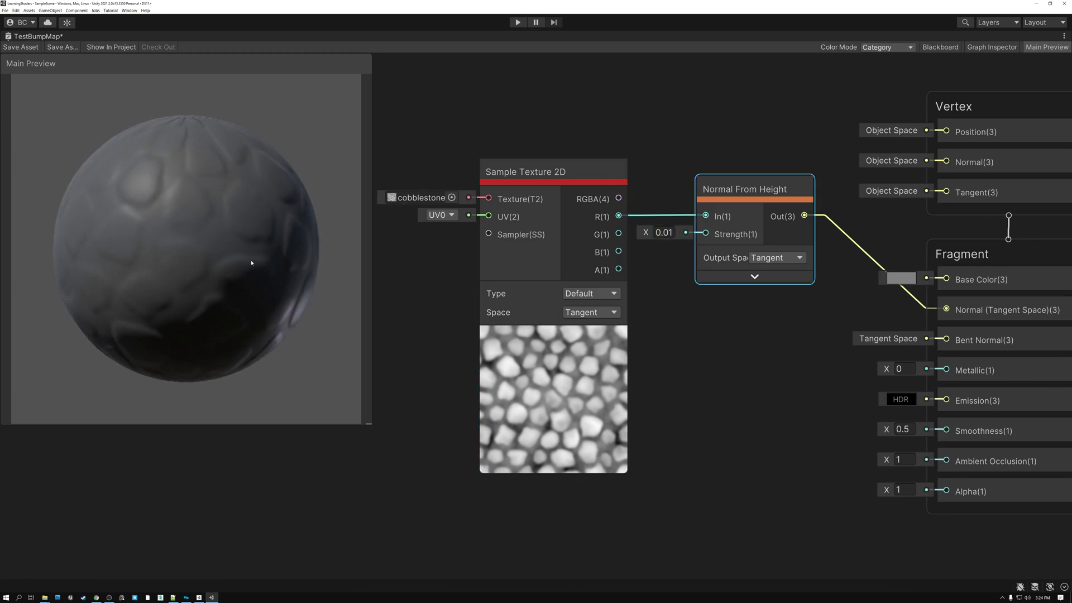
{"action": "scroll", "coordinate": [179, 231], "scroll_direction": "up", "scroll_amount": 5}
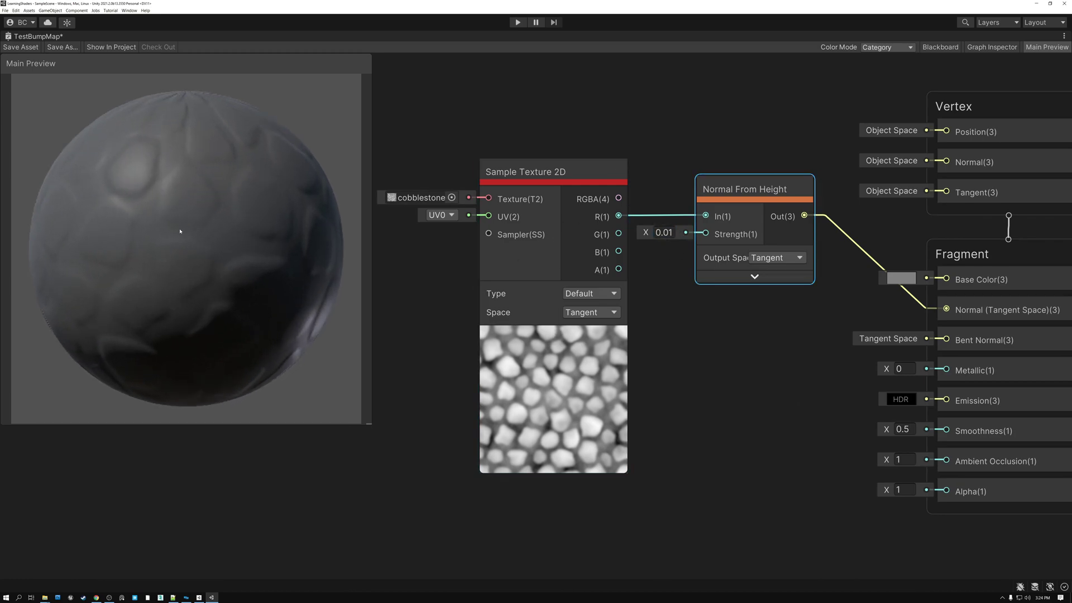
{"action": "left_click_drag", "start_coordinate": [180, 231], "coordinate": [223, 226]}
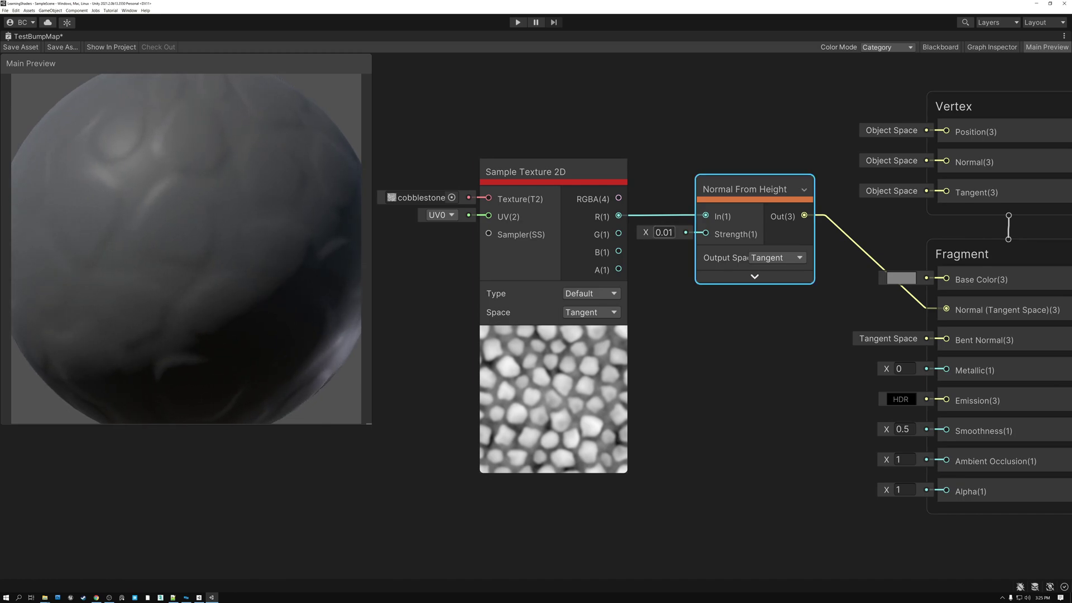
{"action": "key", "text": "BackSpace"}
{"action": "type", "text": "8"}
{"action": "key", "text": "Return"}
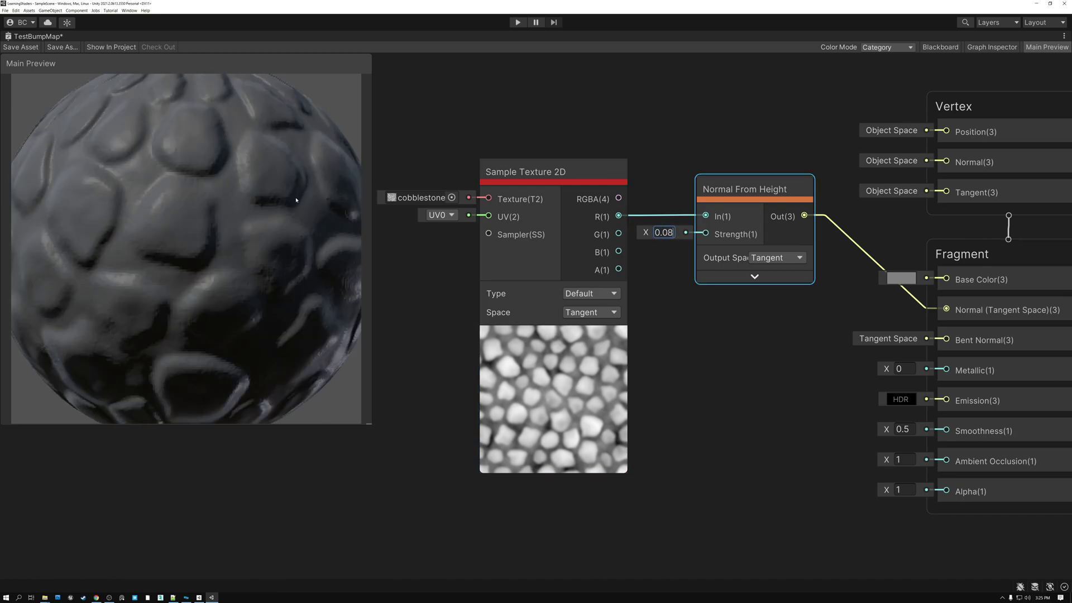
{"action": "left_click_drag", "start_coordinate": [271, 202], "coordinate": [191, 165]}
{"action": "scroll", "coordinate": [205, 192], "scroll_direction": "up", "scroll_amount": 5}
{"action": "scroll", "coordinate": [204, 192], "scroll_direction": "up", "scroll_amount": 4}
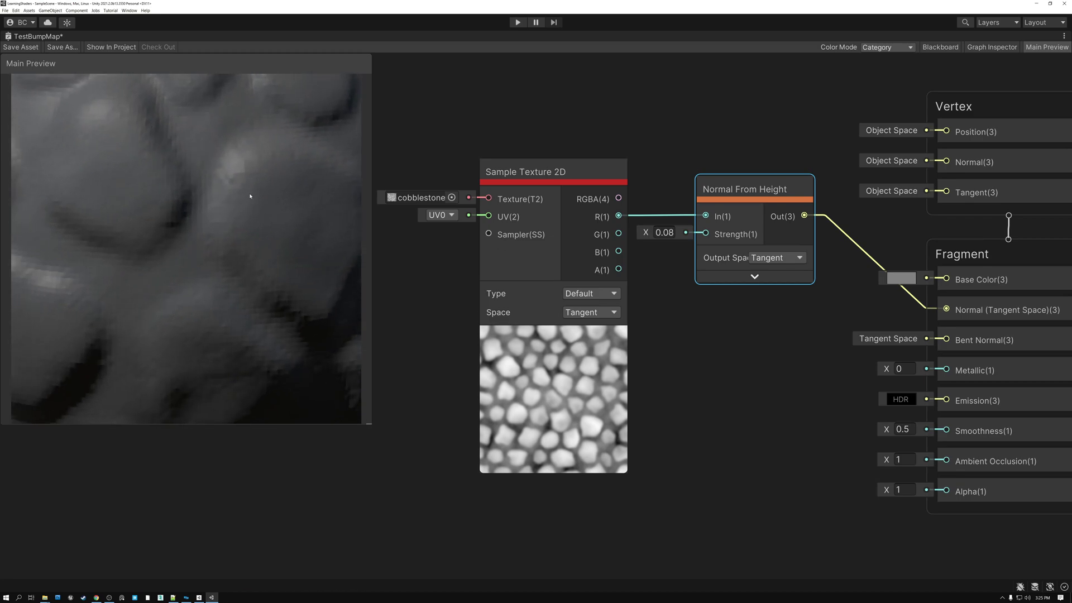
{"action": "scroll", "coordinate": [240, 198], "scroll_direction": "down", "scroll_amount": 8}
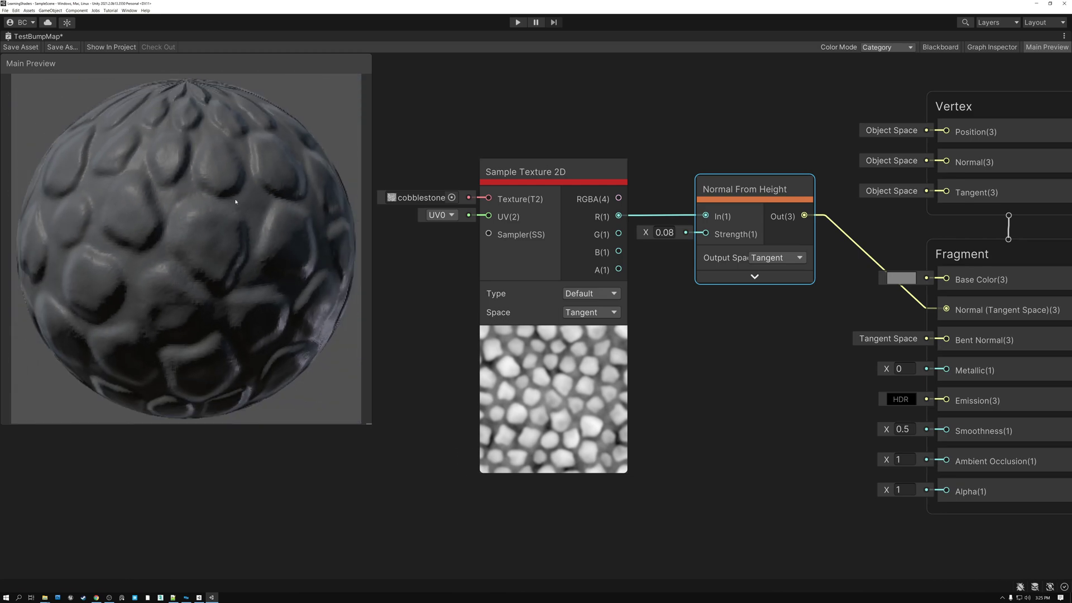
{"action": "scroll", "coordinate": [235, 202], "scroll_direction": "down", "scroll_amount": 2}
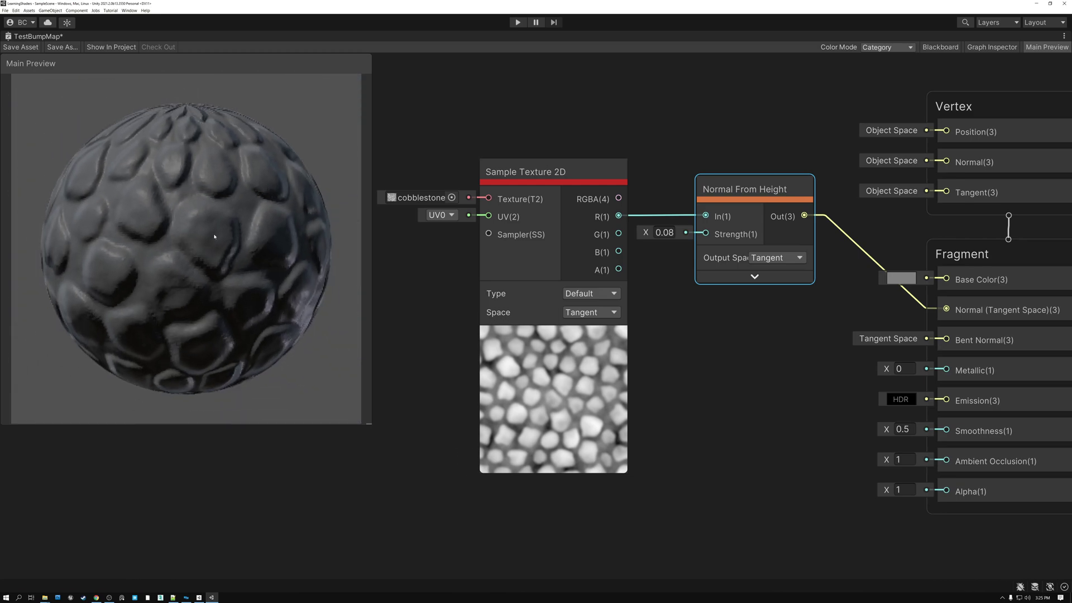
{"action": "left_click_drag", "start_coordinate": [214, 237], "coordinate": [272, 224]}
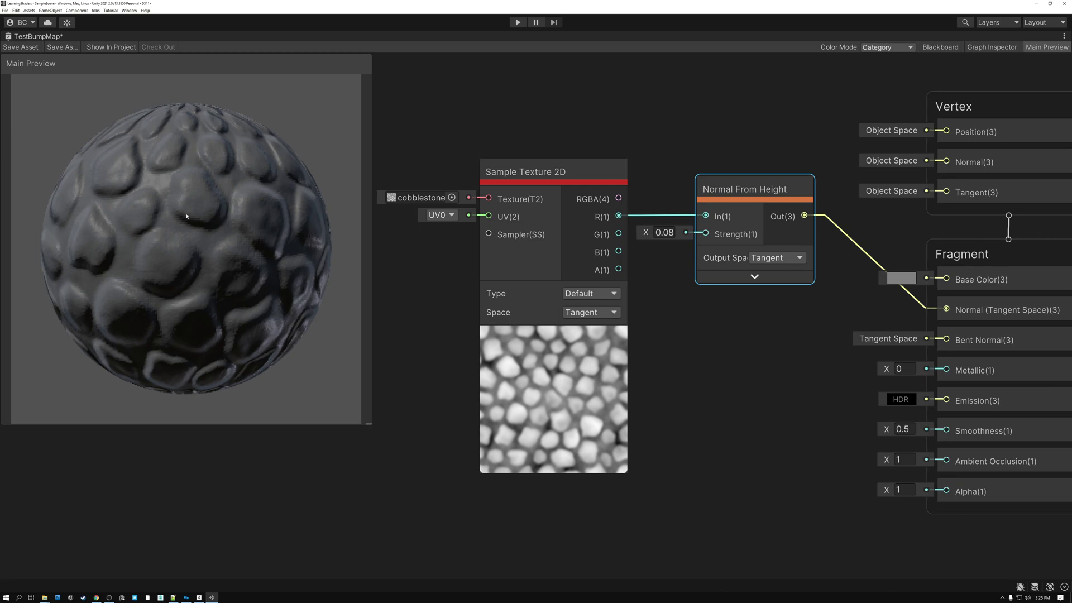
{"action": "scroll", "coordinate": [187, 216], "scroll_direction": "up", "scroll_amount": 2}
{"action": "left_click_drag", "start_coordinate": [173, 209], "coordinate": [205, 214]}
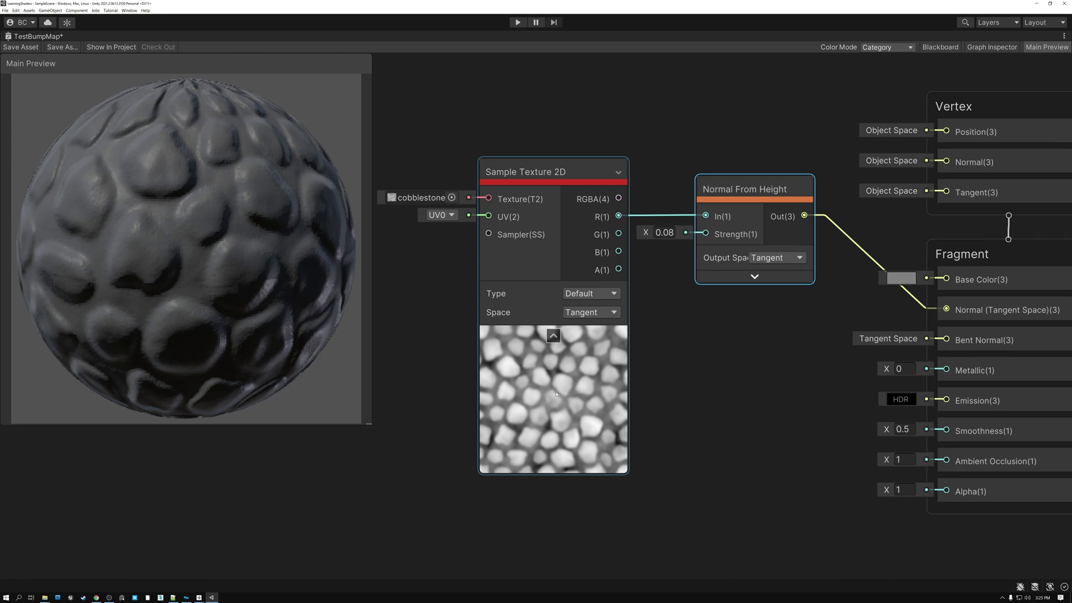
{"action": "left_click_drag", "start_coordinate": [226, 226], "coordinate": [246, 223]}
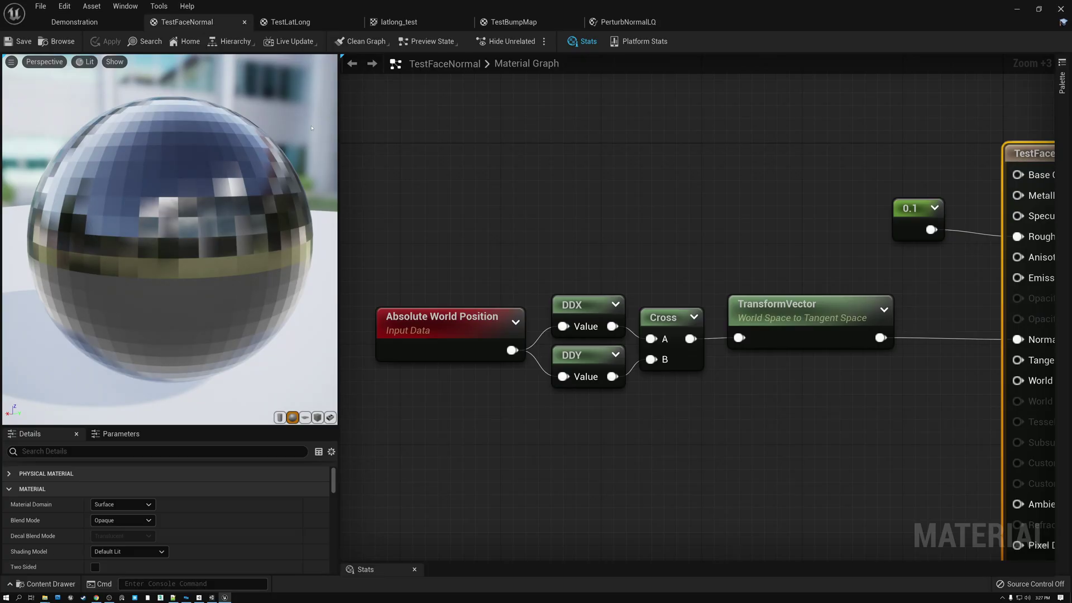
Switch from TestLatLong to the TestBumpMap material and select its DDX and DDY nodes
{"action": "left_click_drag", "start_coordinate": [248, 265], "coordinate": [207, 267]}
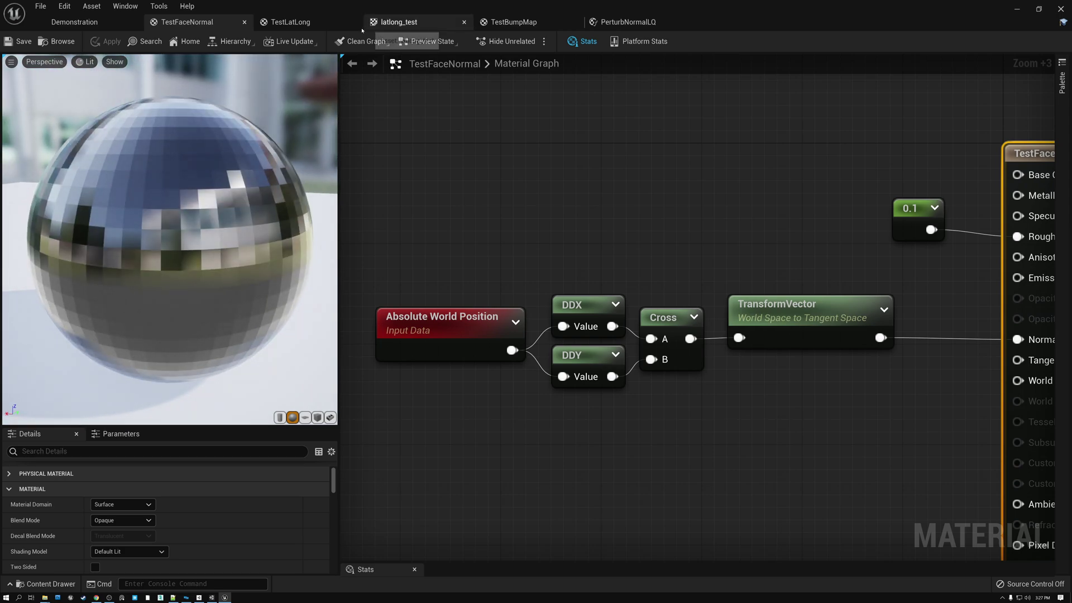
{"action": "left_click", "coordinate": [291, 24]}
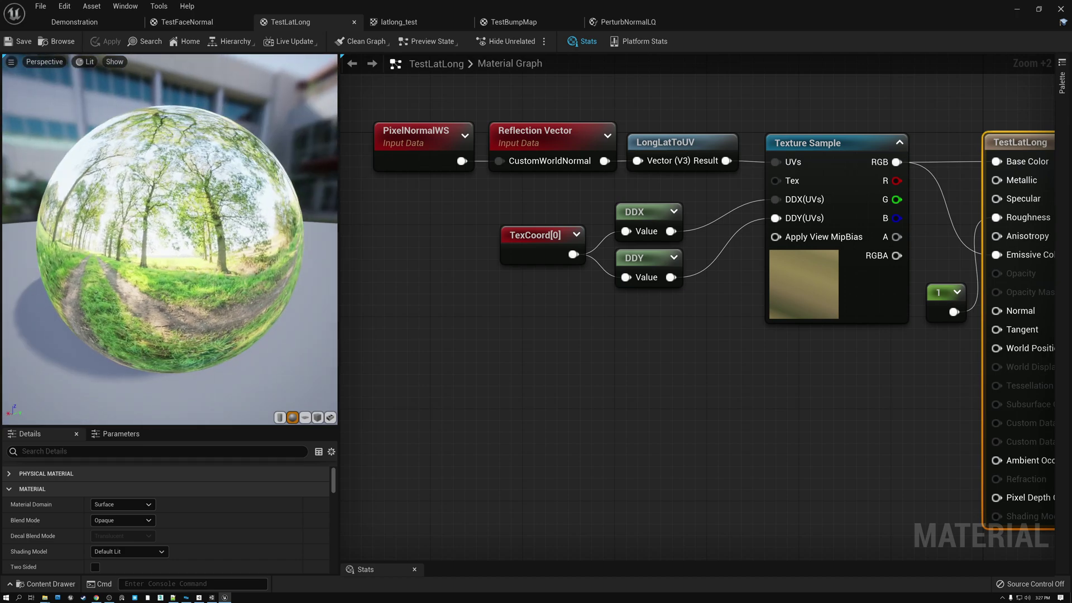
{"action": "left_click", "coordinate": [519, 24]}
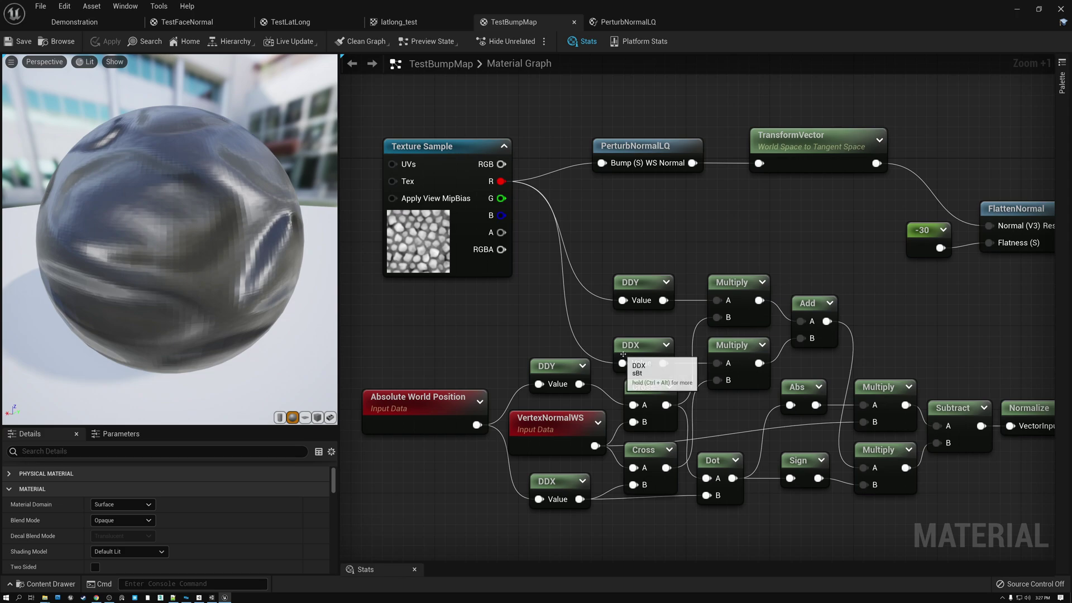
{"action": "left_click", "coordinate": [639, 347]}
{"action": "left_click", "coordinate": [642, 280]}
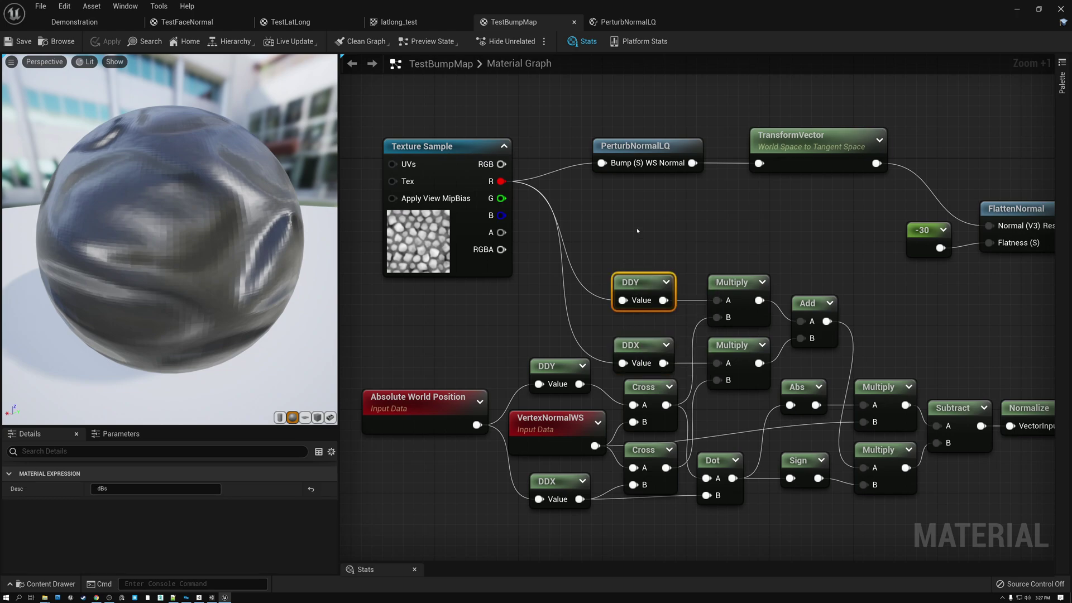